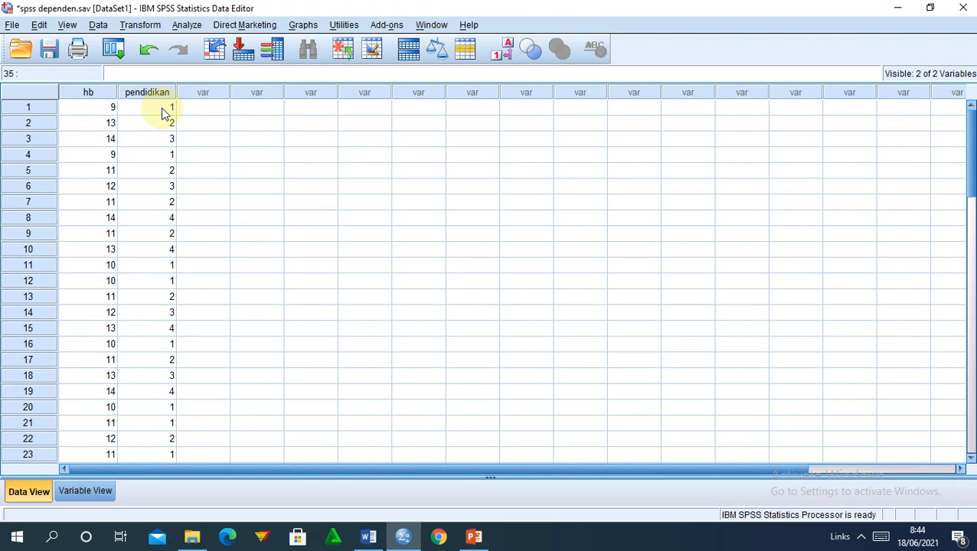
click(80, 498)
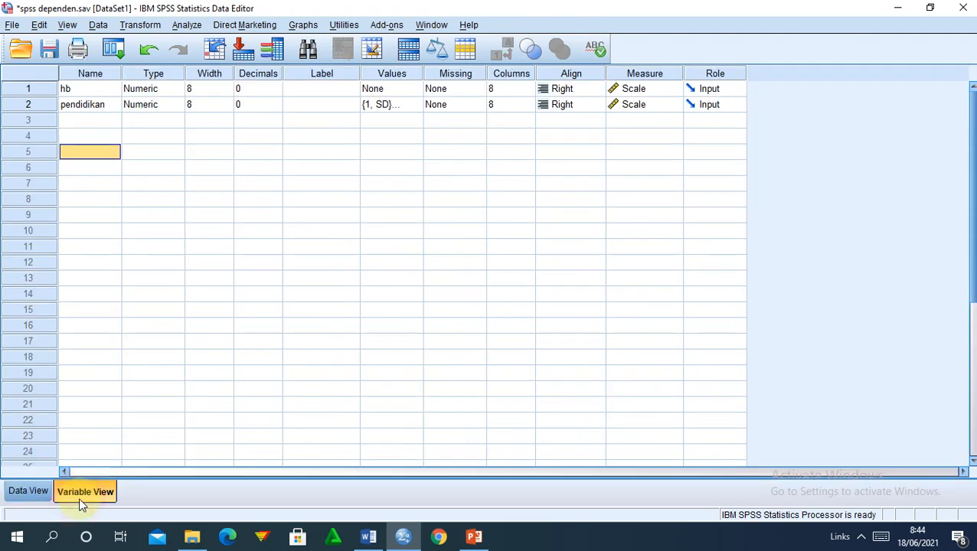
click(414, 105)
click(416, 104)
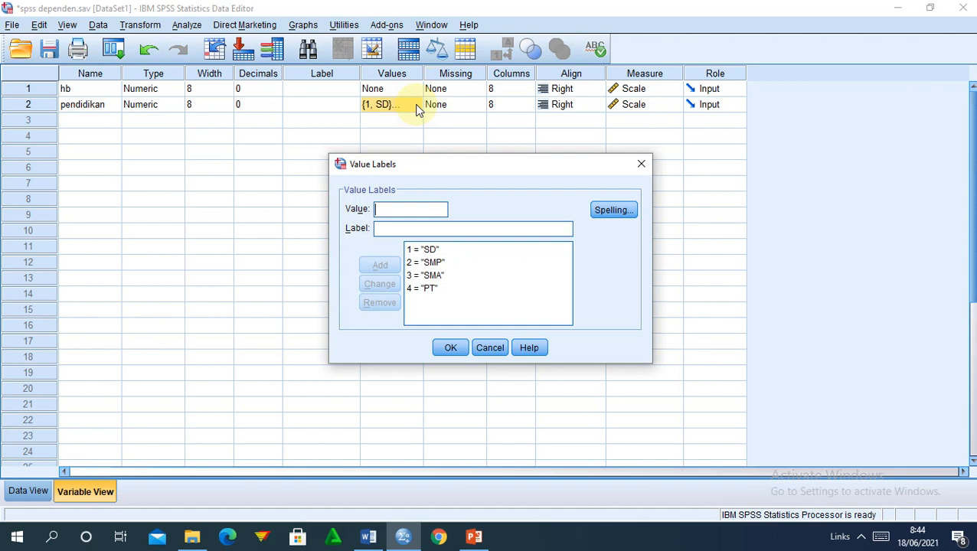
click(640, 164)
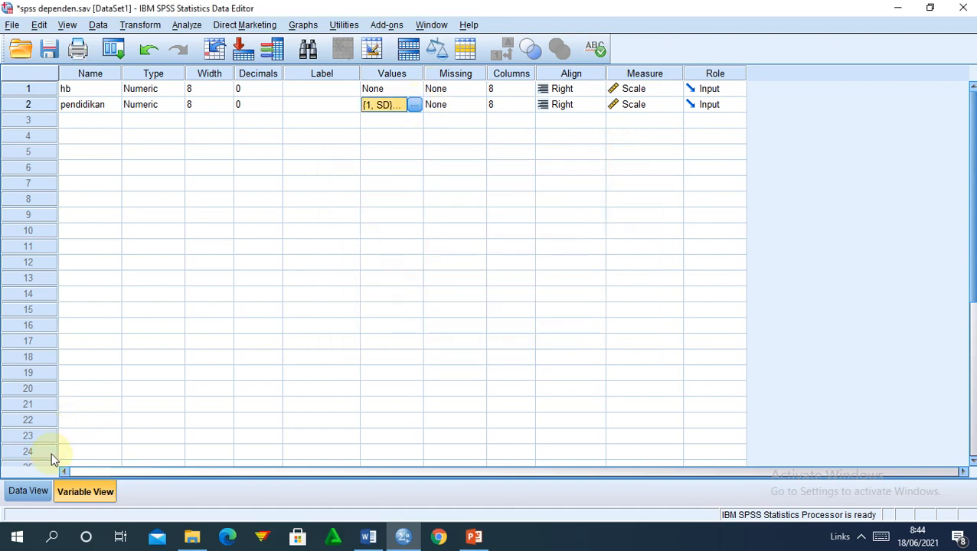
click(25, 491)
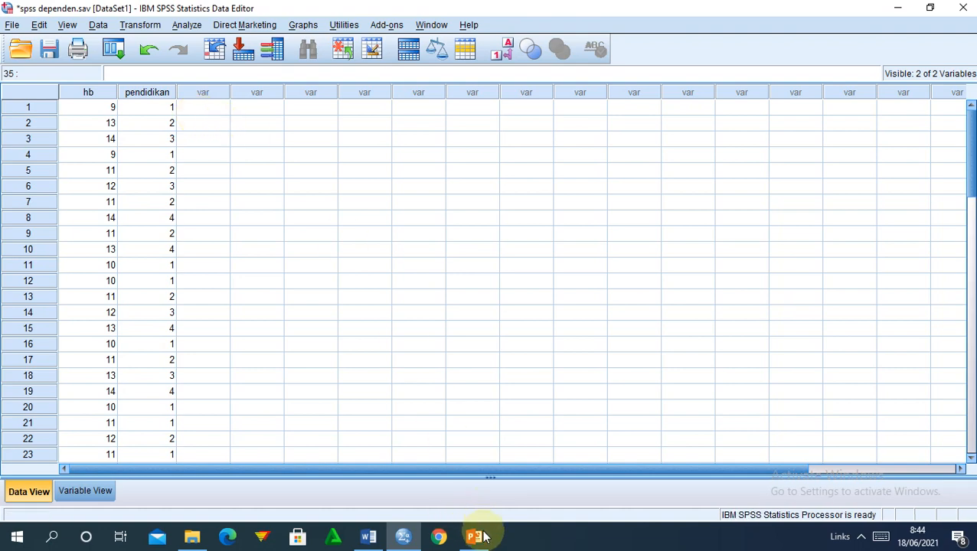
mouse_move(474, 540)
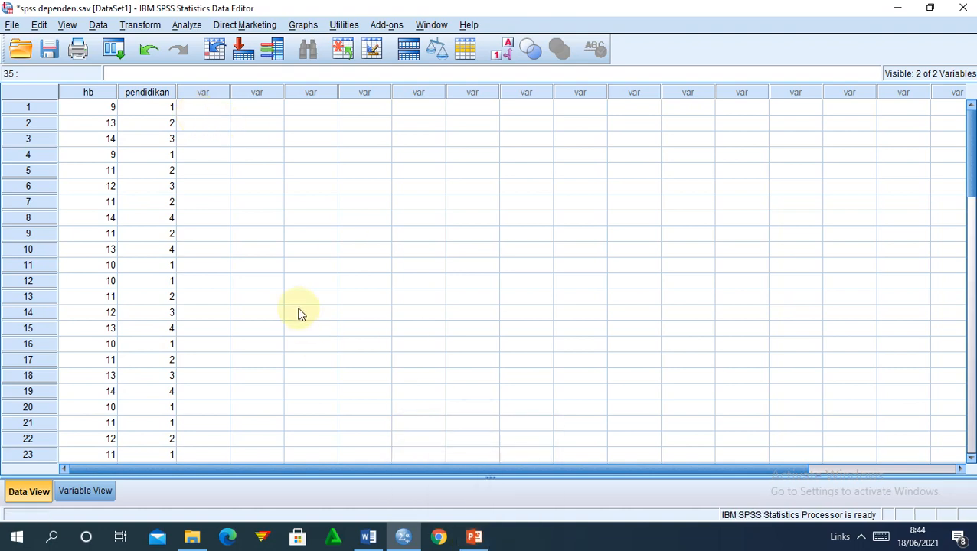
View slides 4 and 2 of the one-way ANOVA presentation, then return to the SPSS data.
click(475, 536)
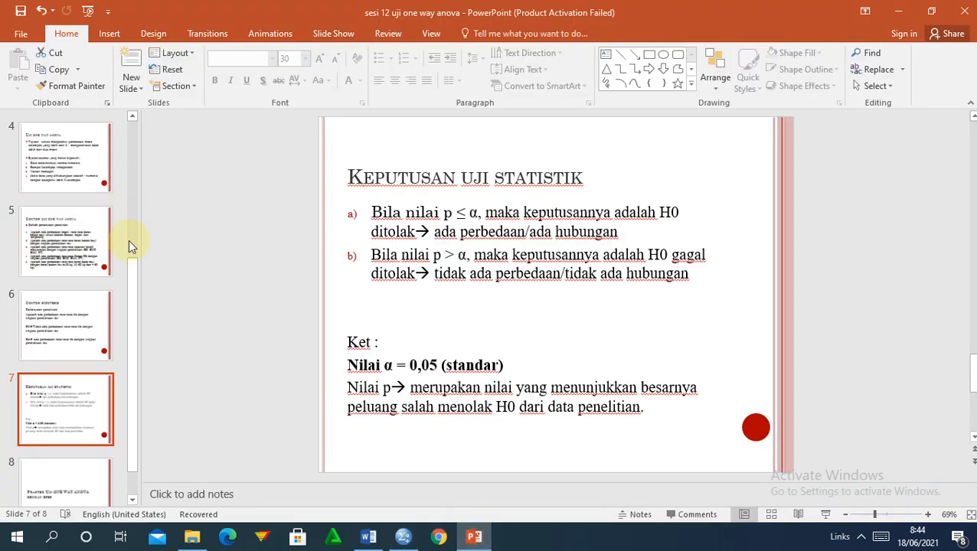
click(127, 177)
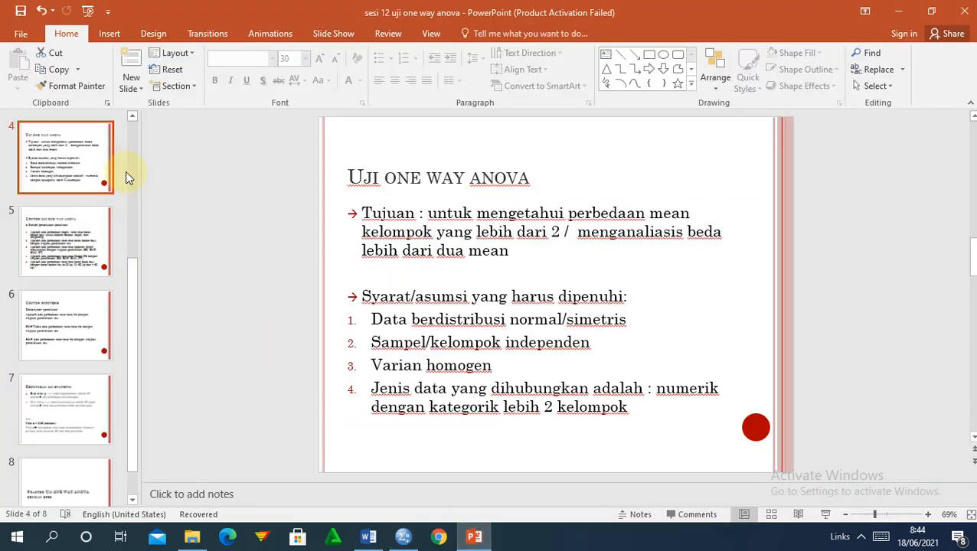
click(128, 159)
click(70, 239)
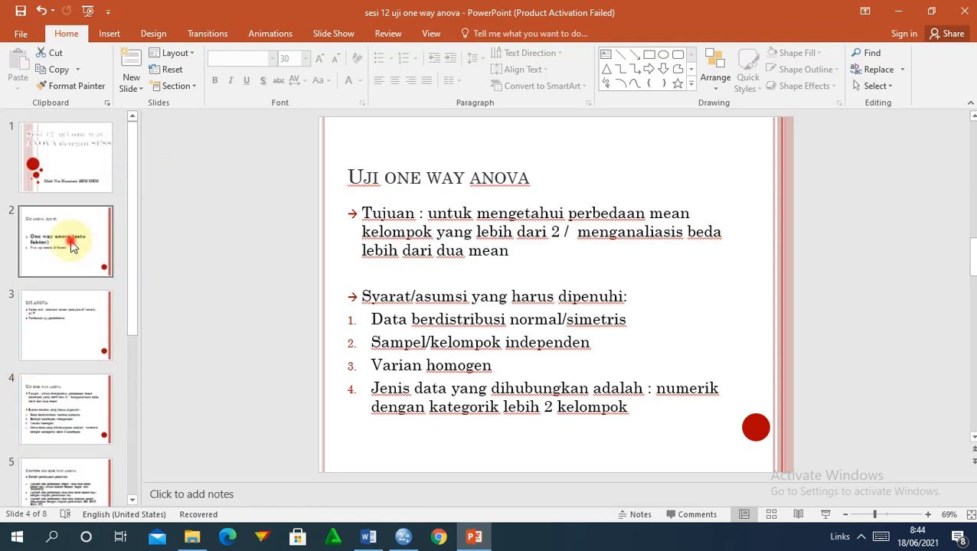
click(33, 397)
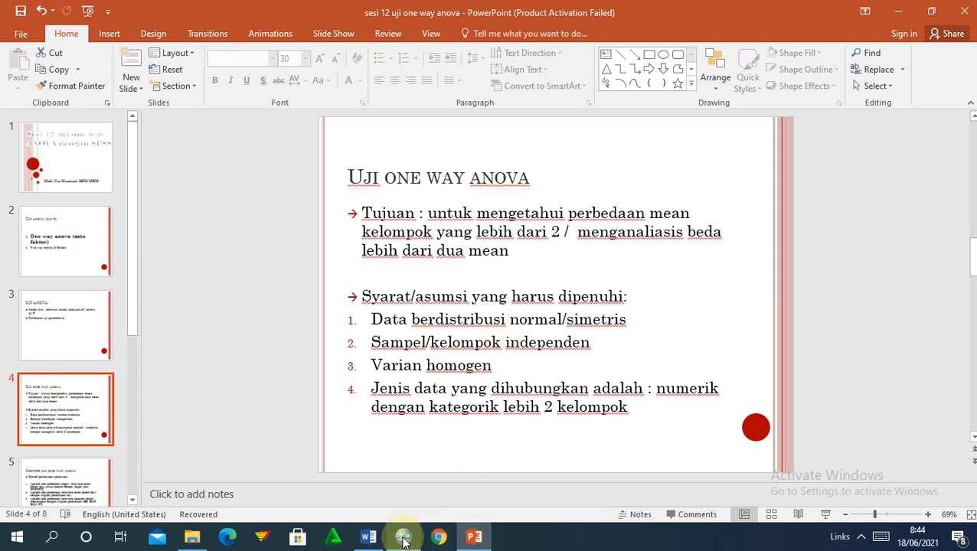
mouse_move(403, 540)
click(415, 490)
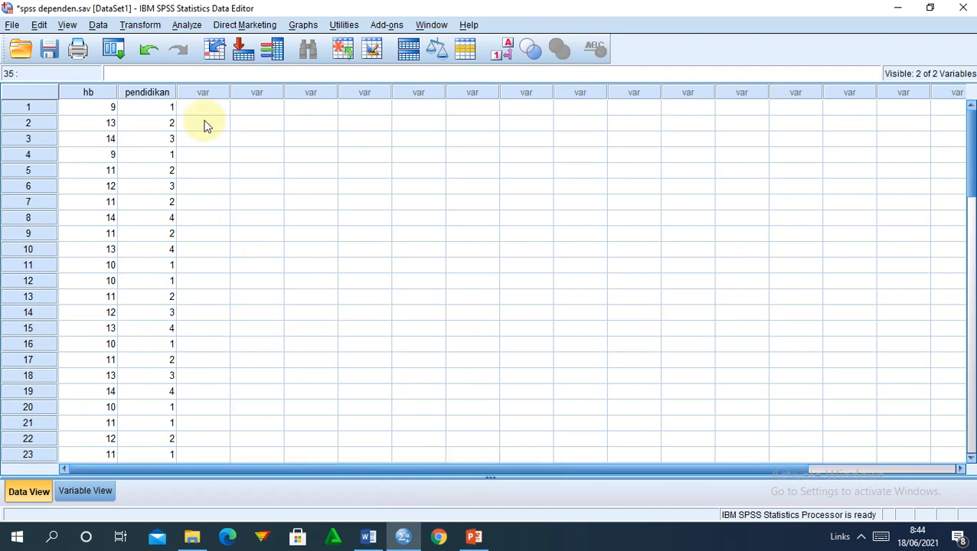
Start an Explore analysis and remove pendidikan from the Factor List.
click(186, 25)
mouse_move(197, 60)
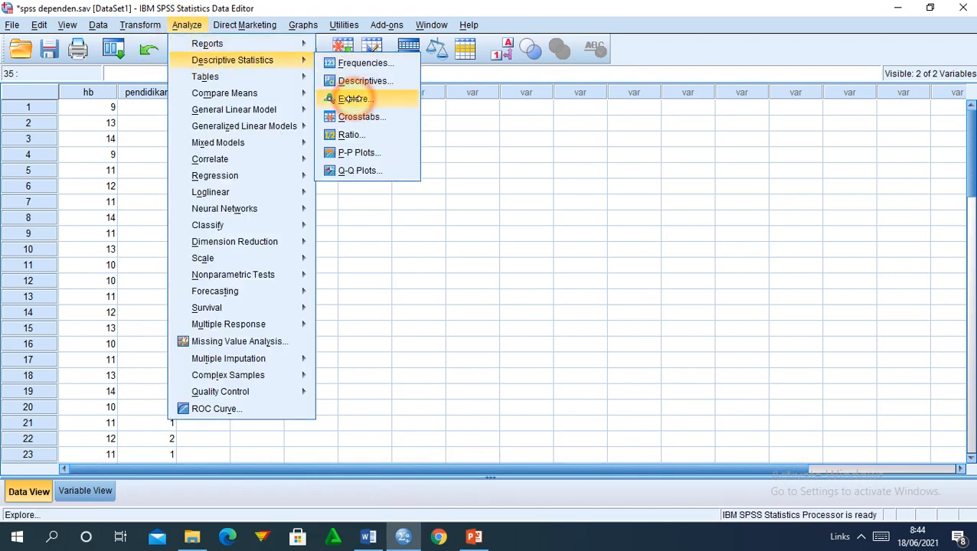
click(354, 99)
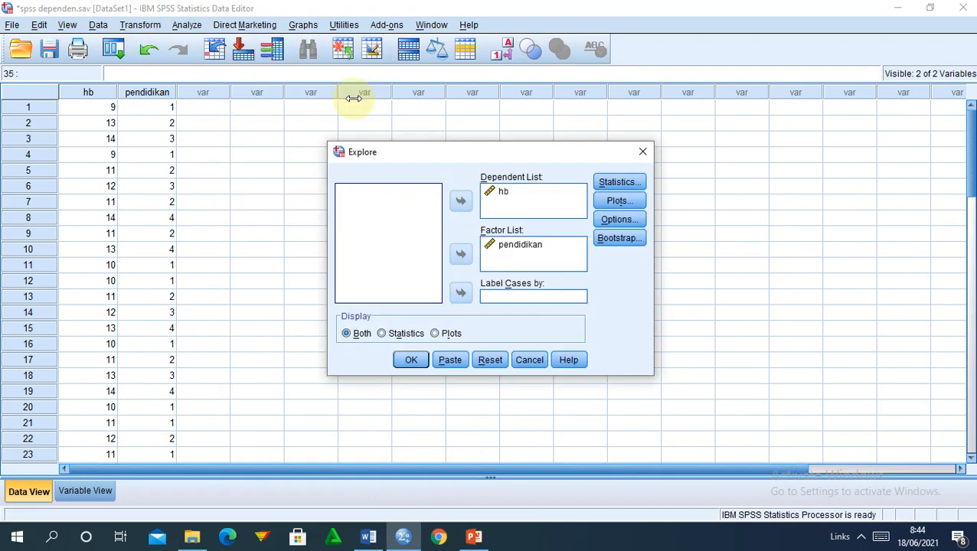
click(504, 247)
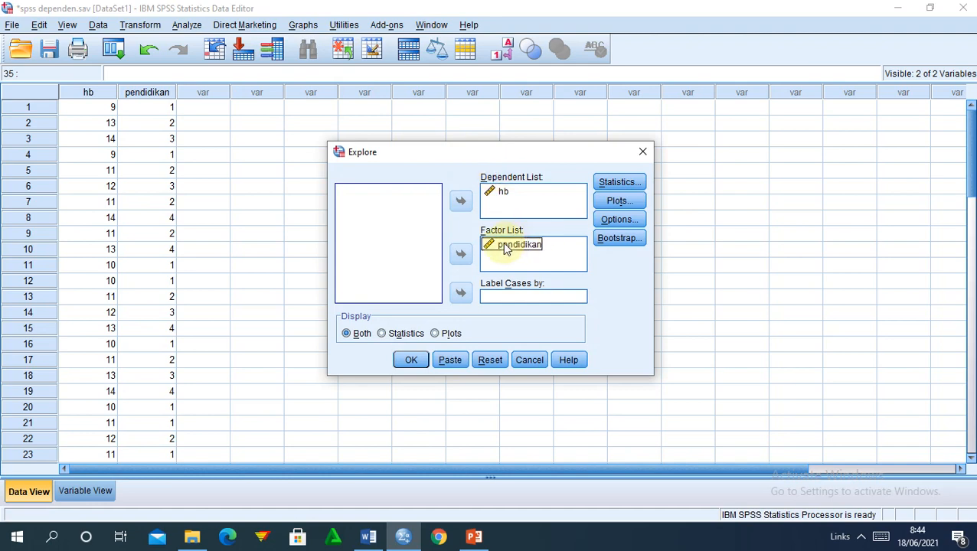
click(459, 256)
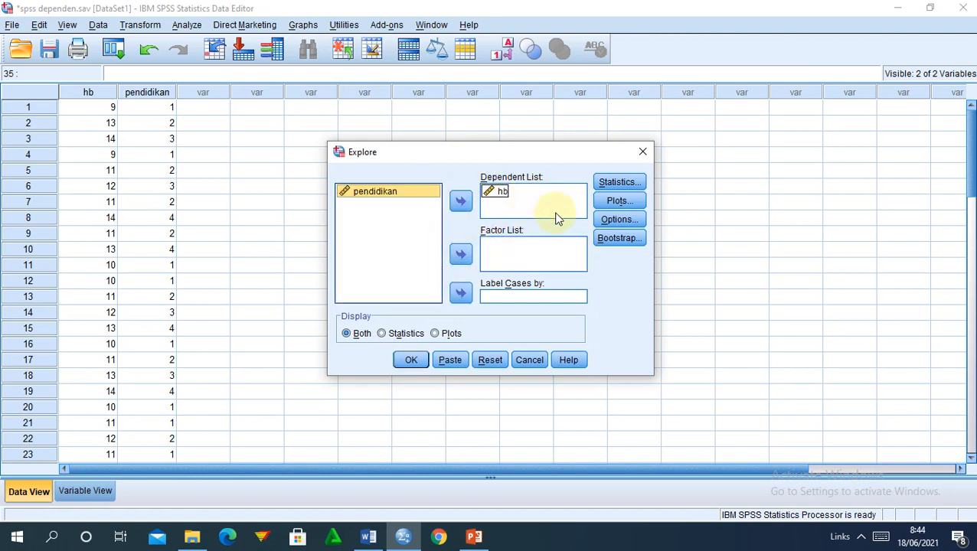
Set Explore plots to no boxplots and no stem-and-leaf, display plots only, and run it.
click(620, 200)
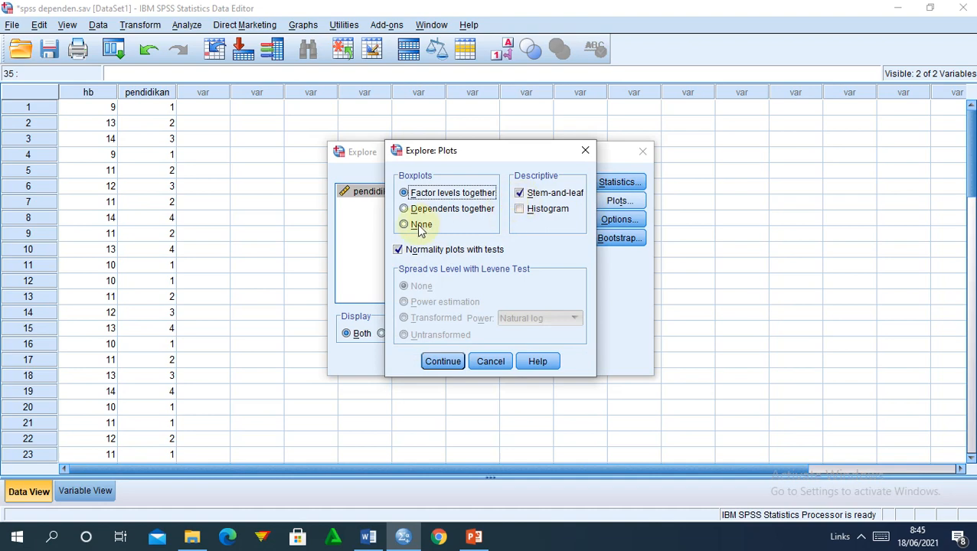
click(417, 226)
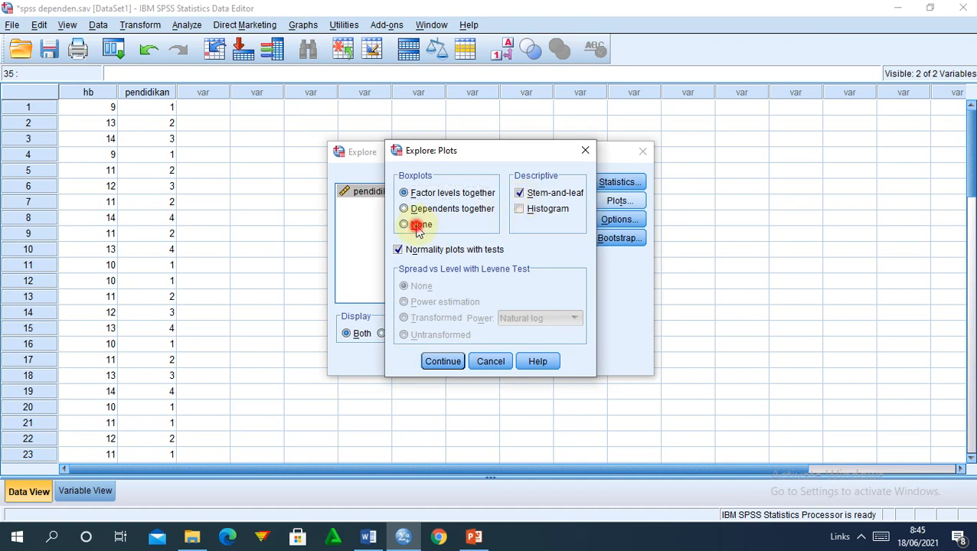
click(532, 196)
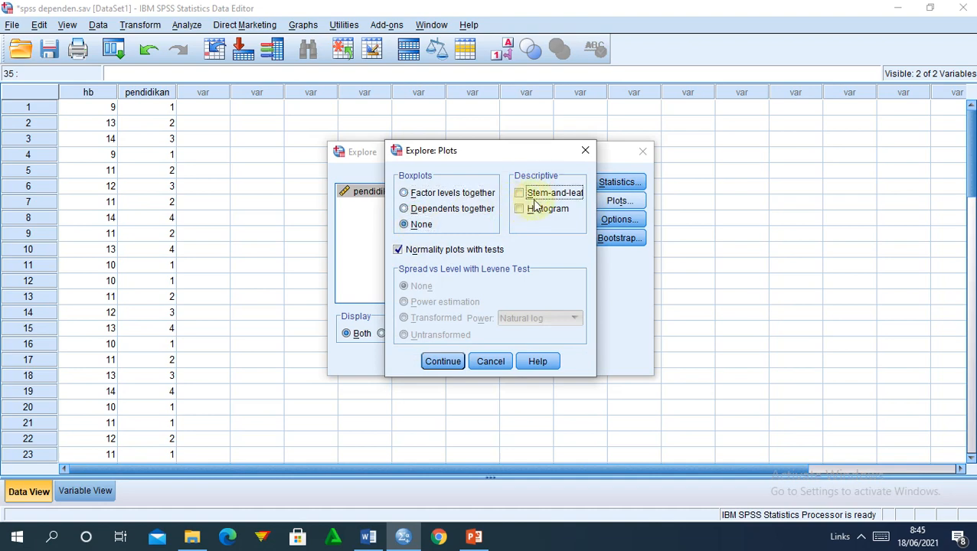
click(438, 361)
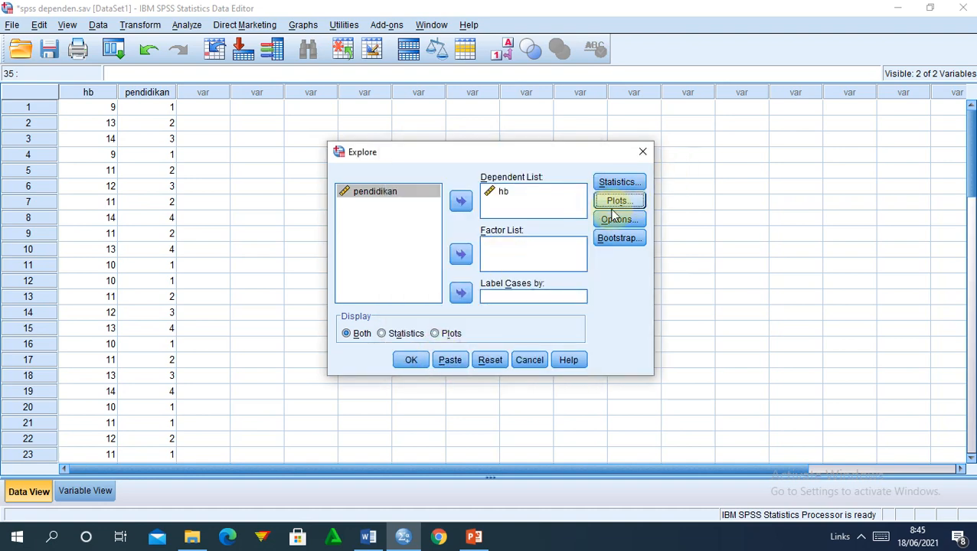
click(439, 336)
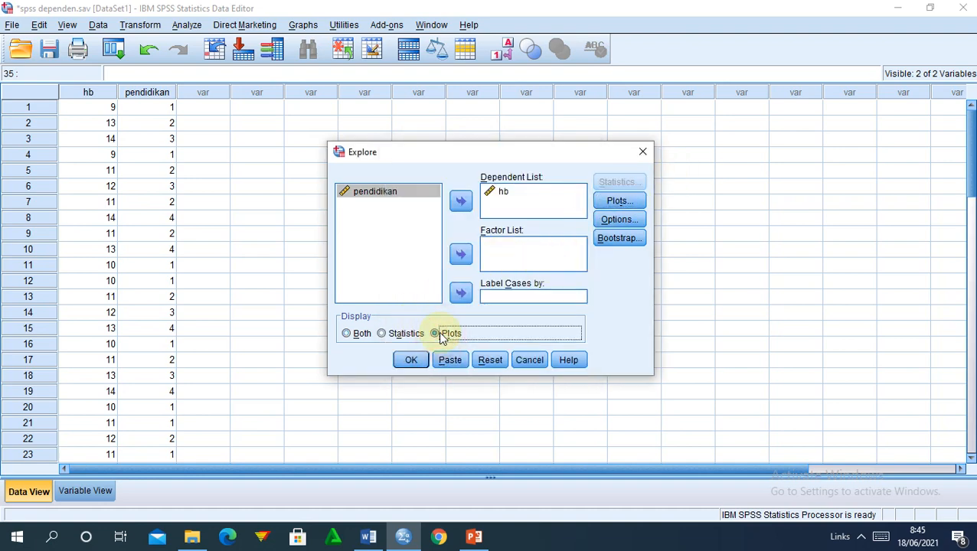
click(410, 361)
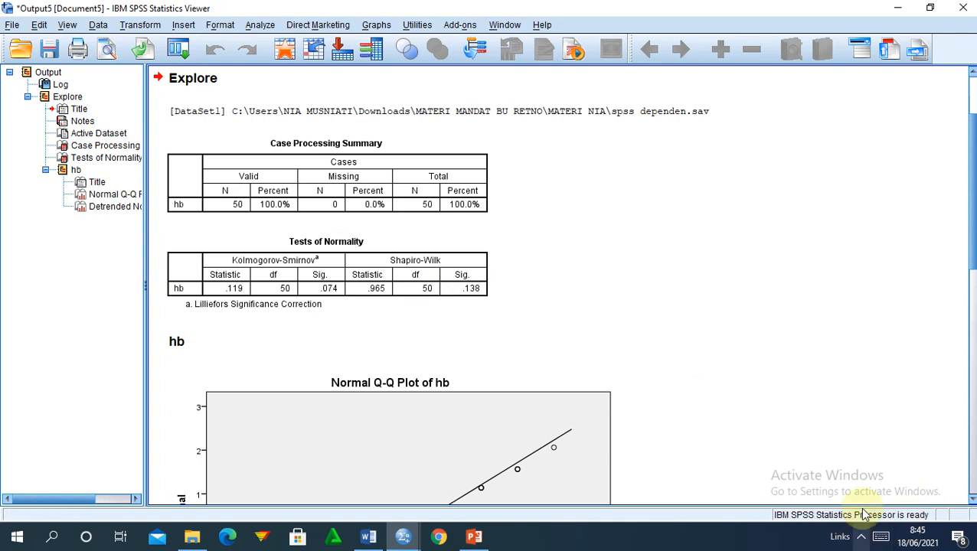
Bring the one-way ANOVA presentation to the front.
click(861, 537)
click(904, 479)
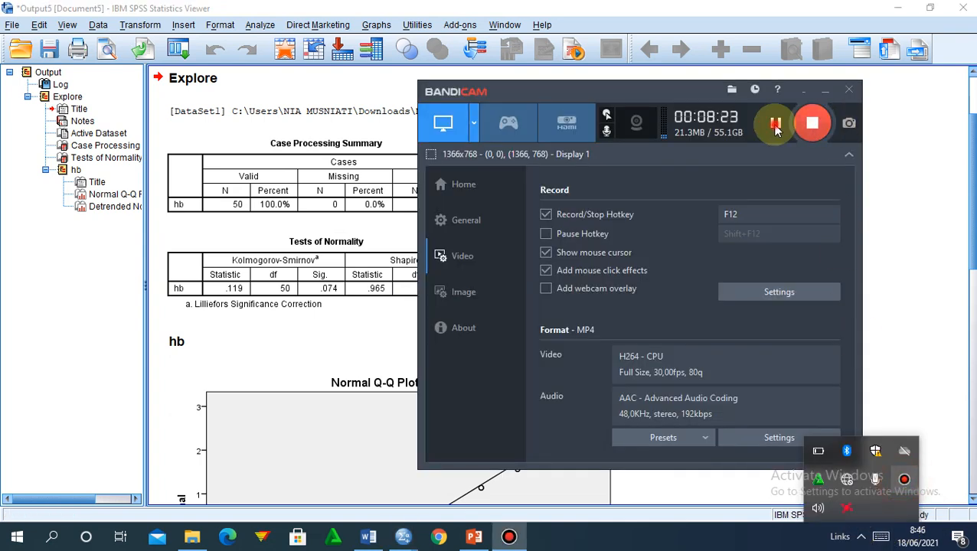
click(775, 127)
click(804, 93)
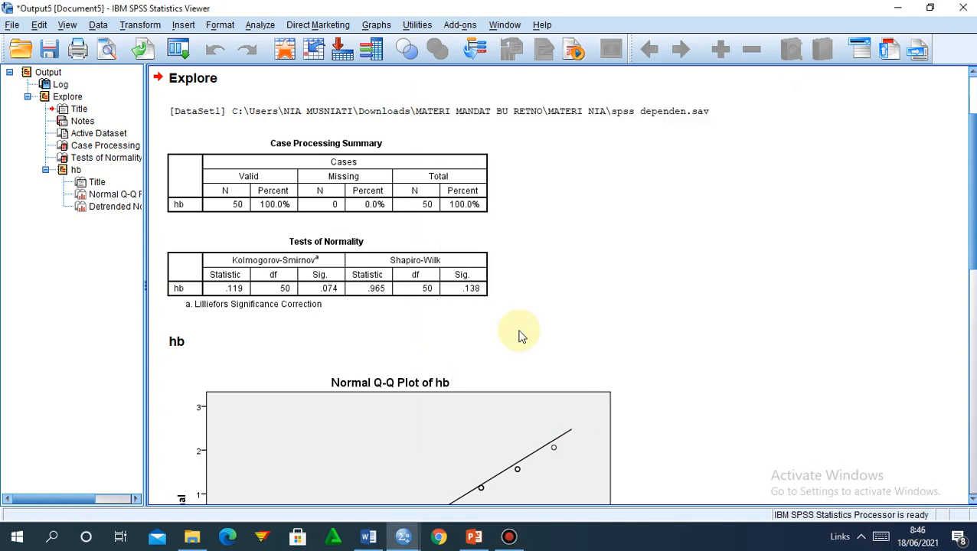
mouse_move(474, 539)
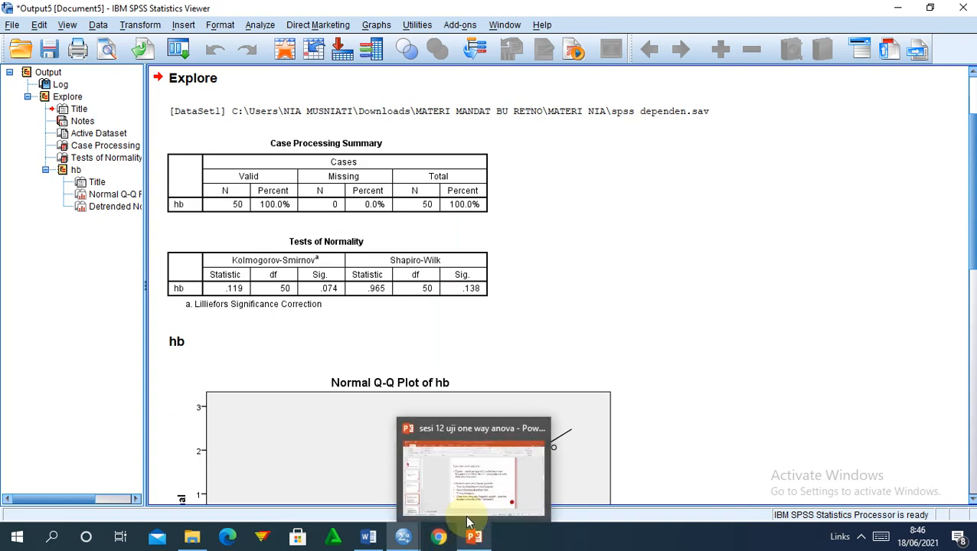
click(463, 508)
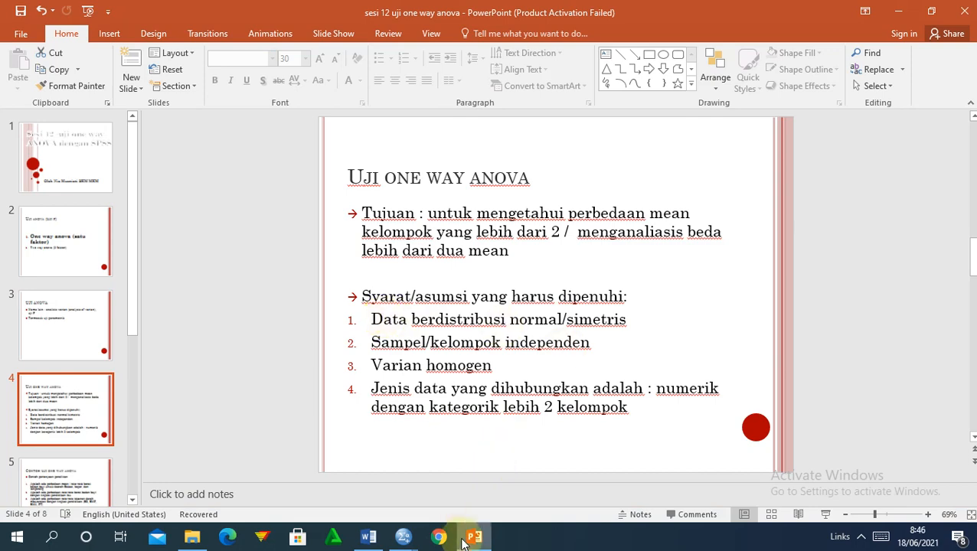
Return to the SPSS output and select the Tests of Normality table.
mouse_move(399, 539)
click(465, 474)
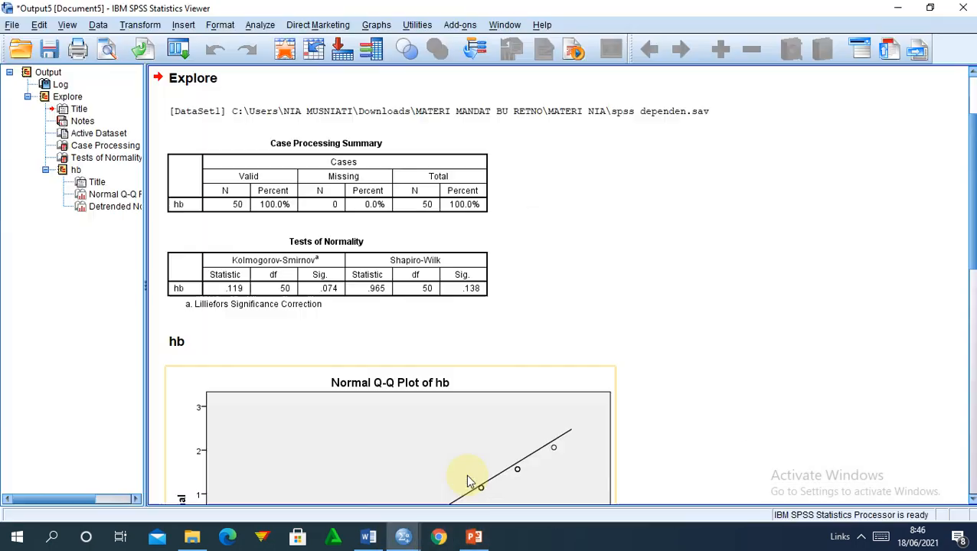
click(412, 242)
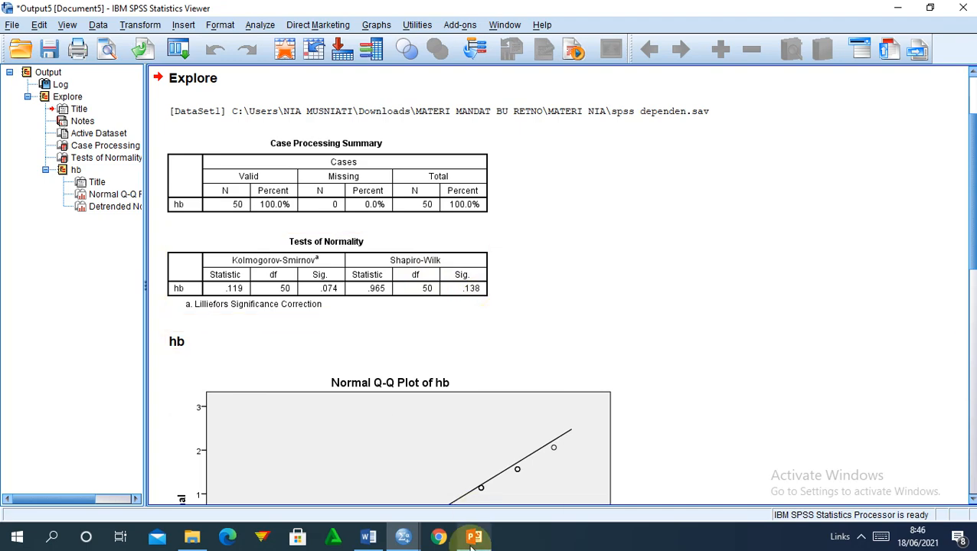
Check the presentation slides, then return to the spss dependen data editor.
mouse_move(472, 547)
click(458, 499)
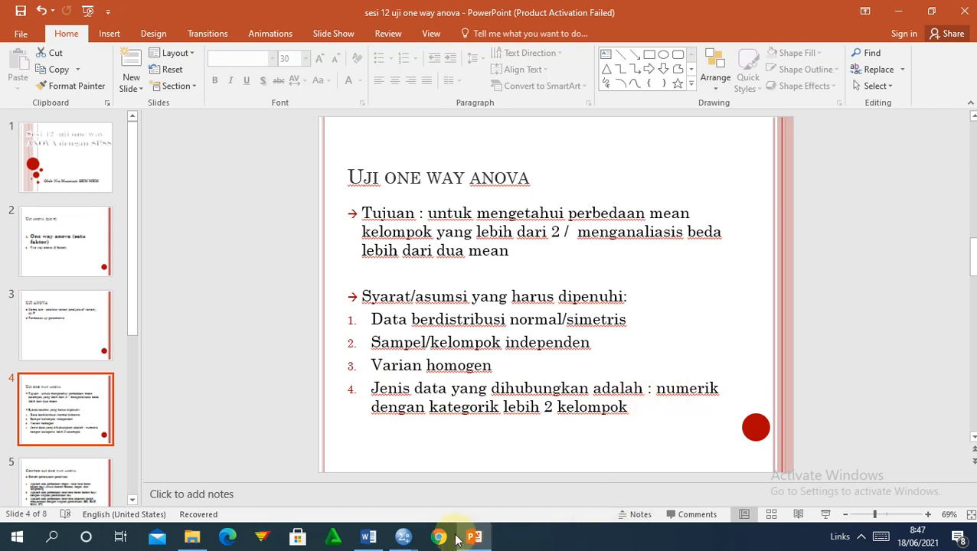
mouse_move(415, 540)
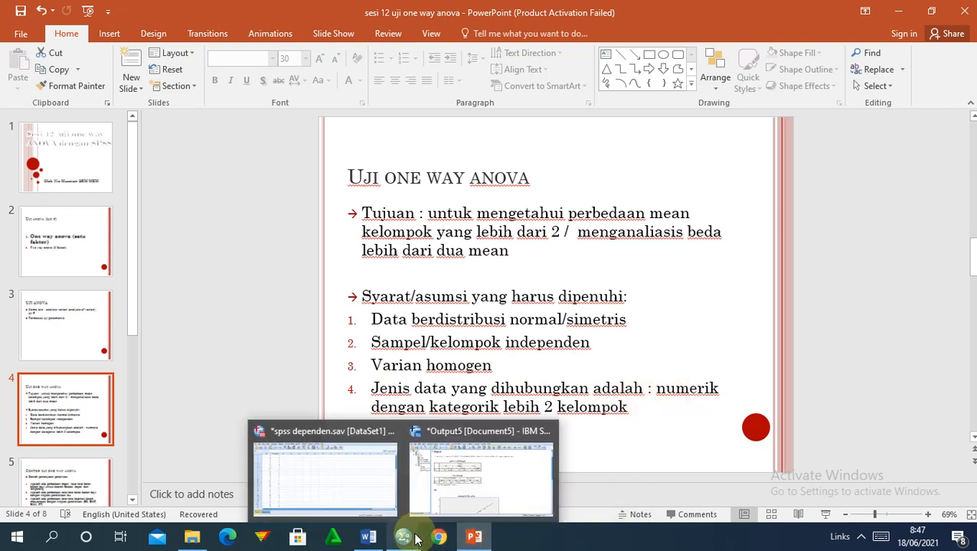
click(358, 471)
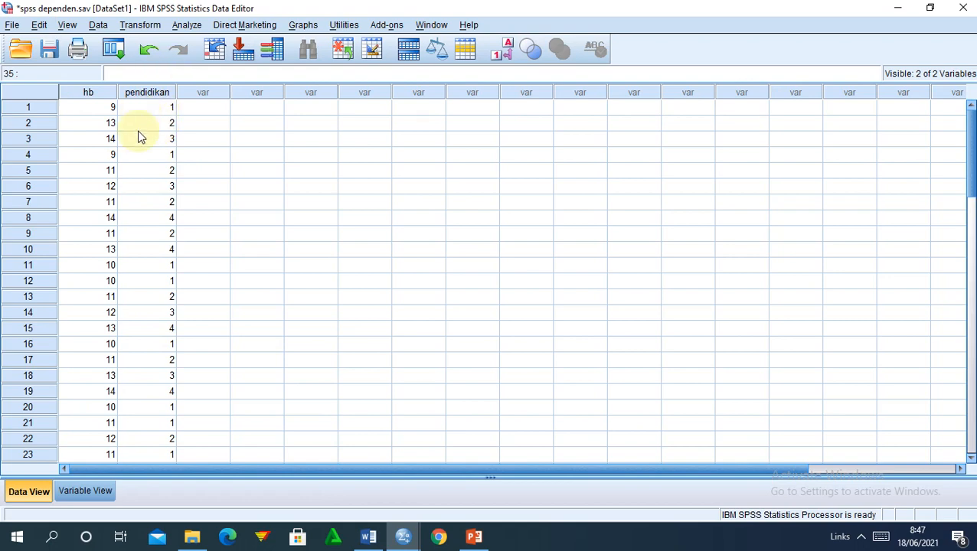
Reset the One-Way ANOVA dialog, then put hb in Dependent List and pendidikan in Factor.
click(186, 25)
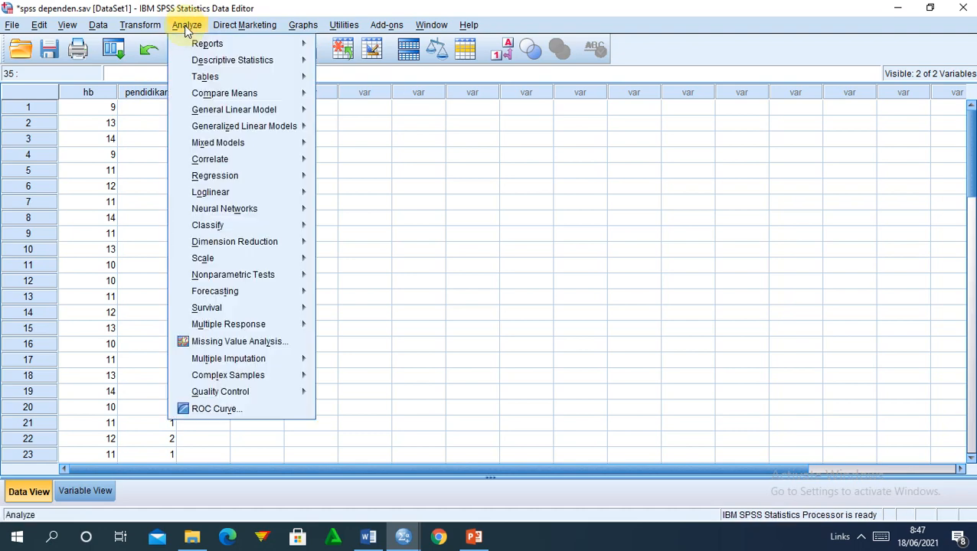
mouse_move(222, 95)
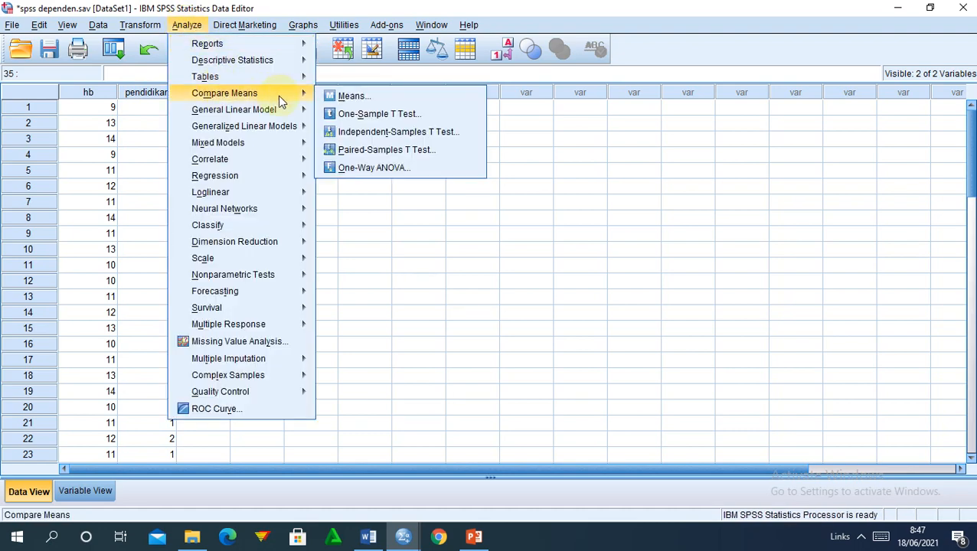
click(375, 168)
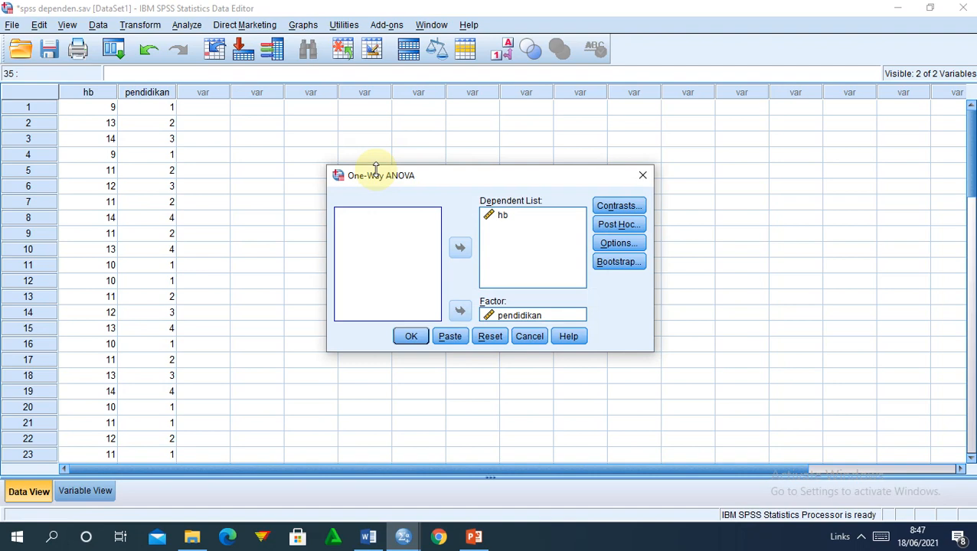
click(490, 338)
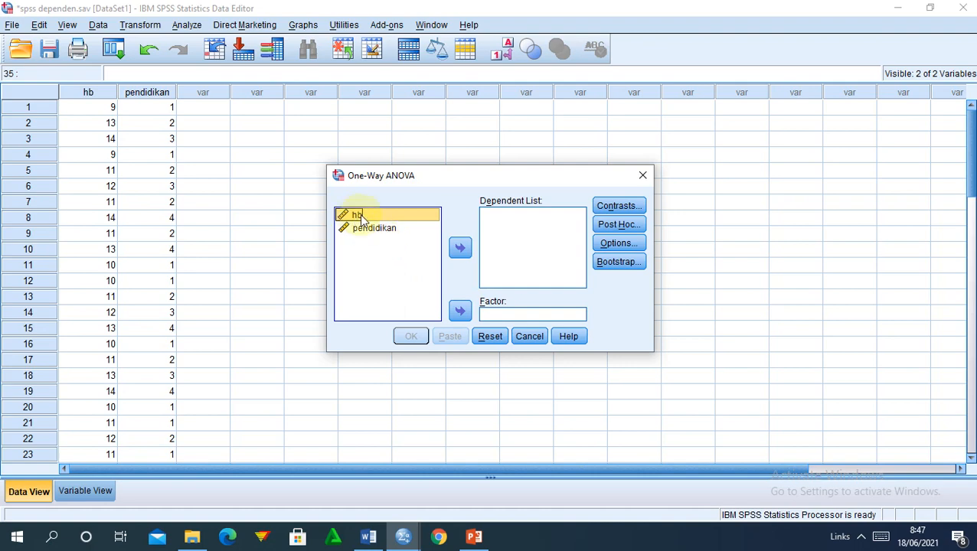
click(459, 248)
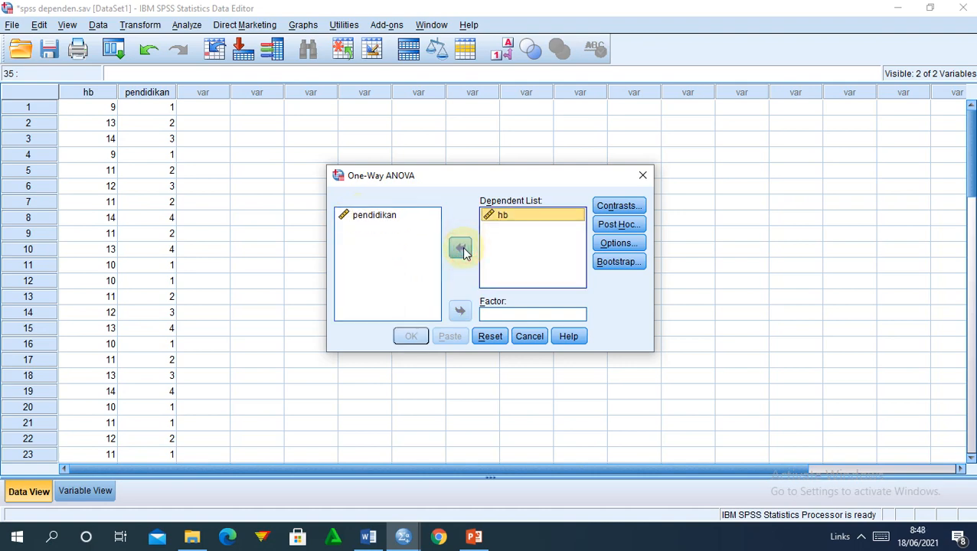
click(375, 217)
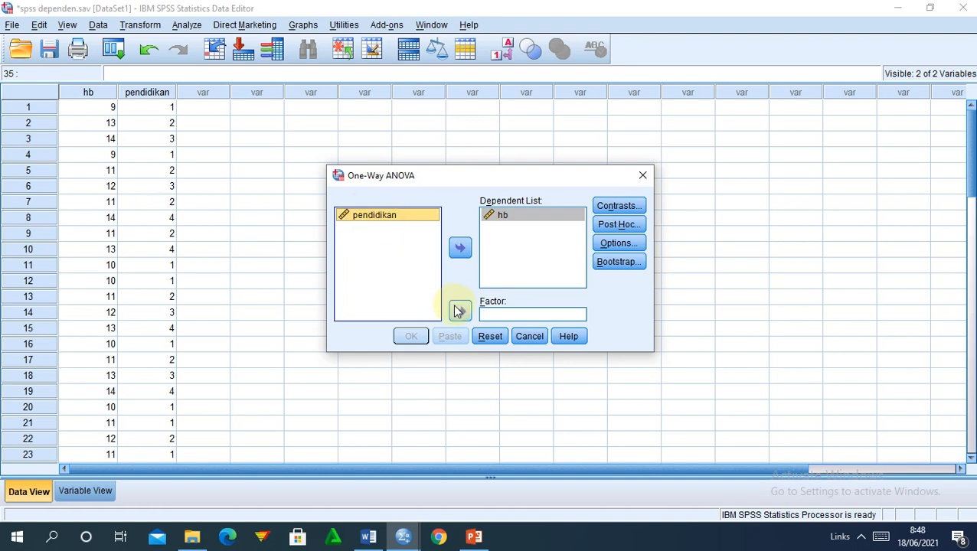
click(460, 310)
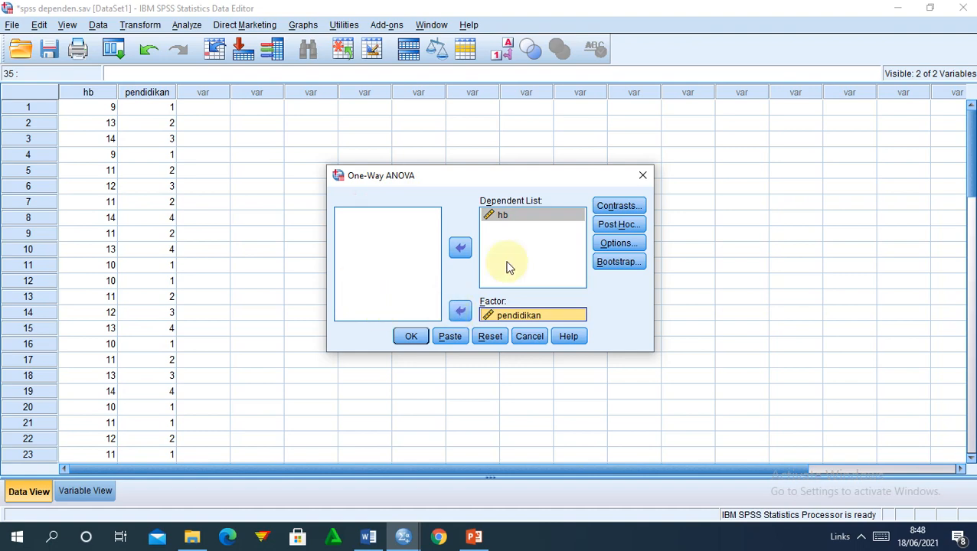
In Options, turn on Descriptive and Homogeneity of variance test.
click(616, 243)
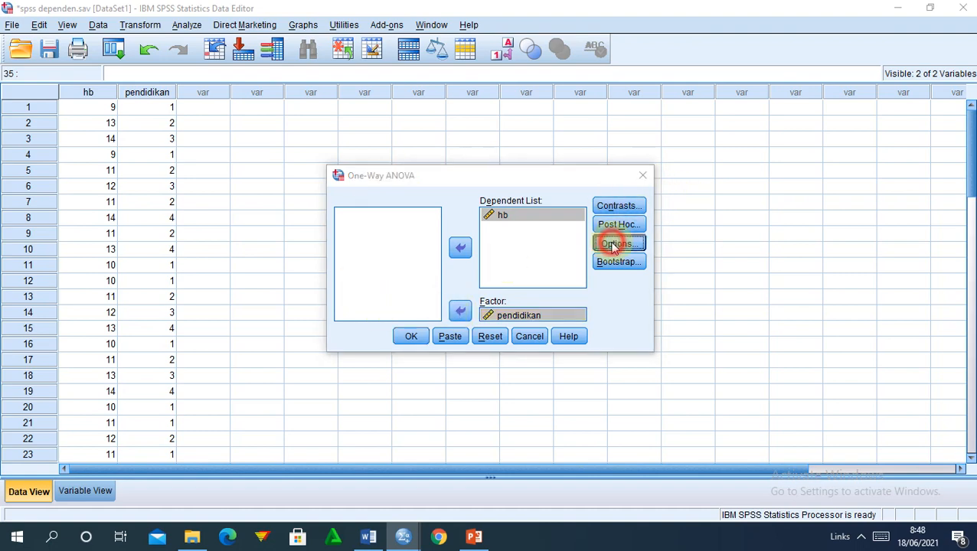
click(441, 198)
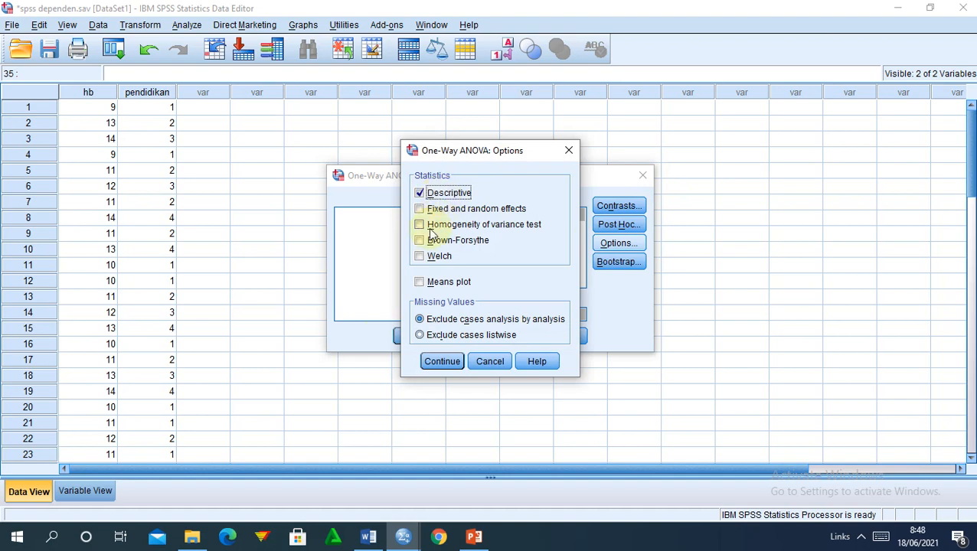
click(436, 226)
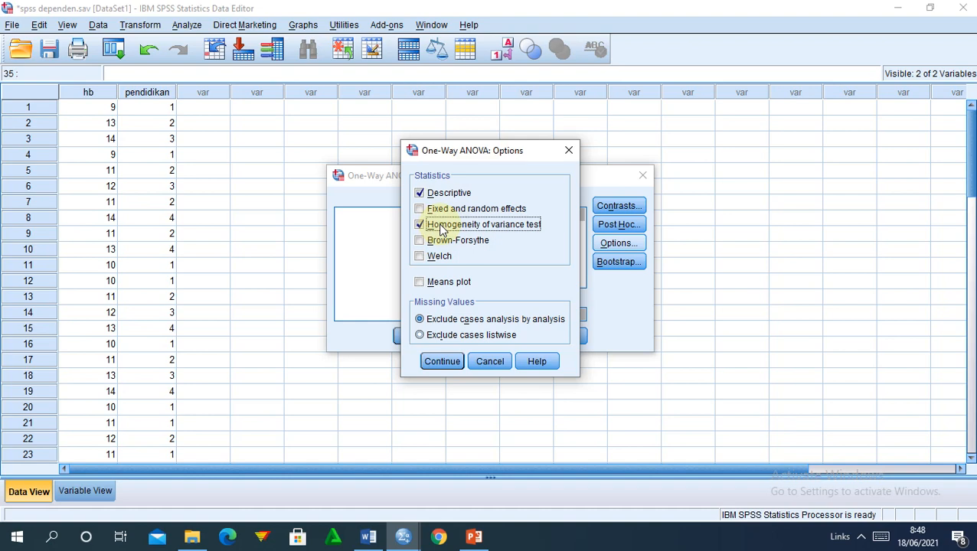
click(440, 363)
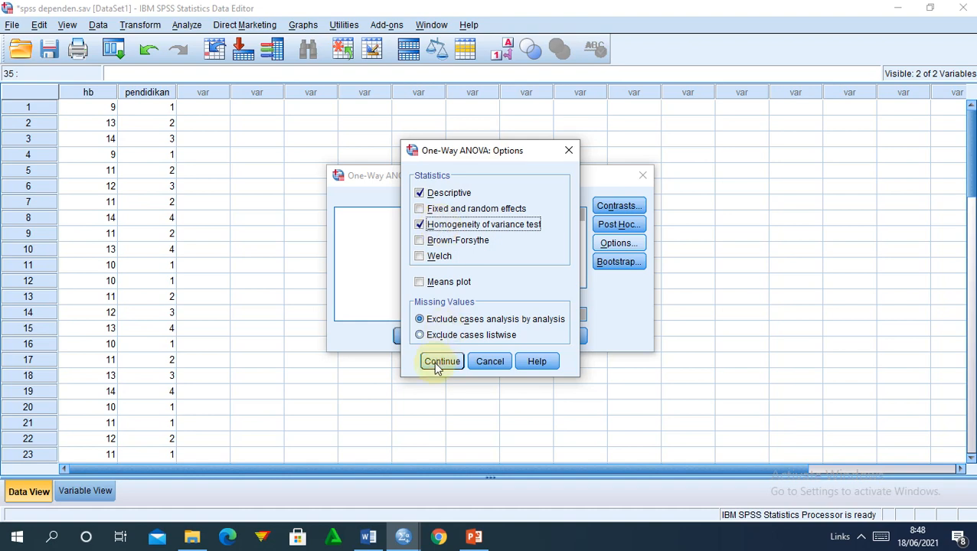
click(434, 366)
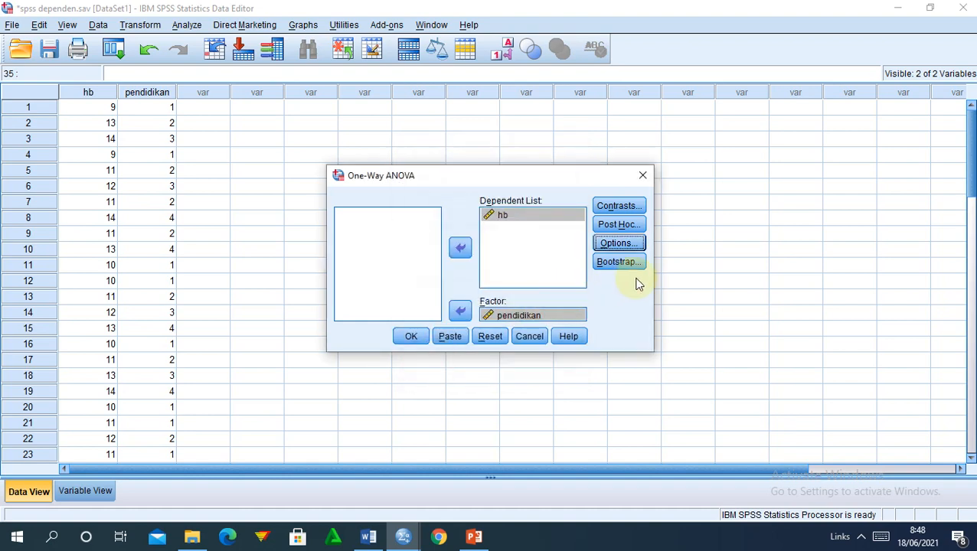
Choose Bonferroni post hoc comparisons and run the one-way ANOVA.
click(614, 225)
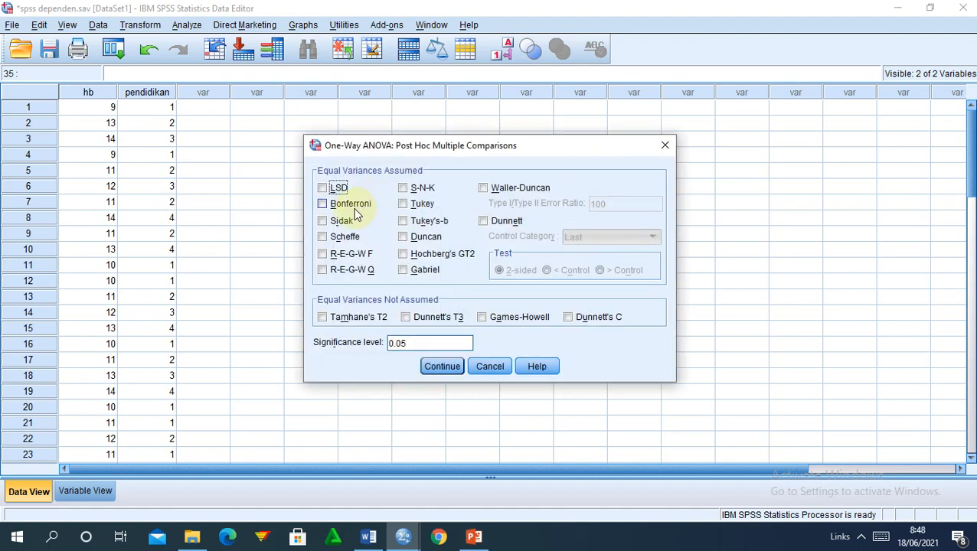
click(340, 203)
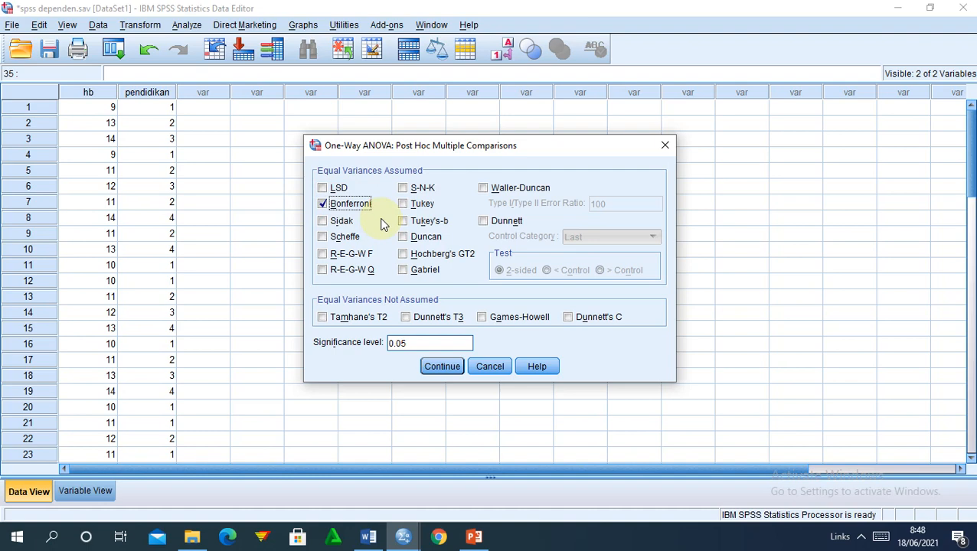
click(441, 366)
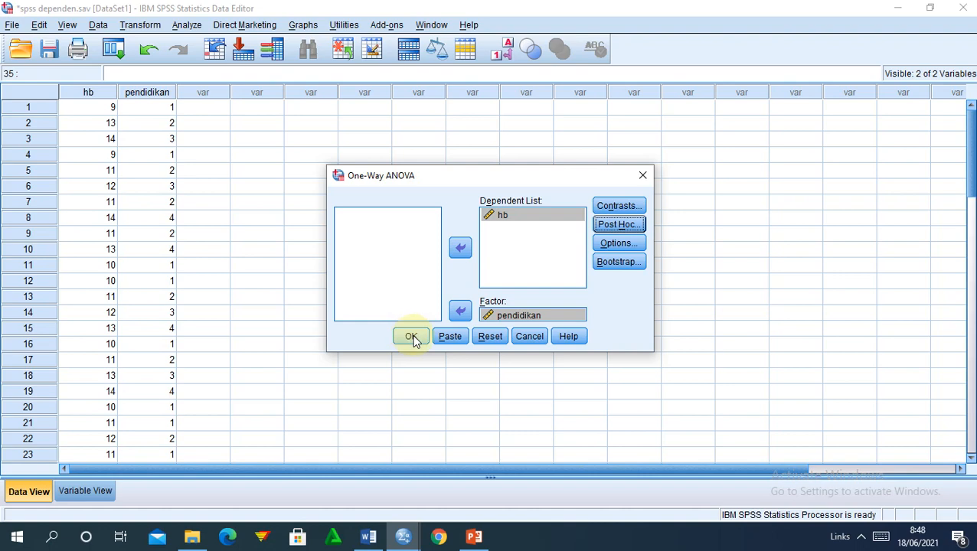
click(411, 337)
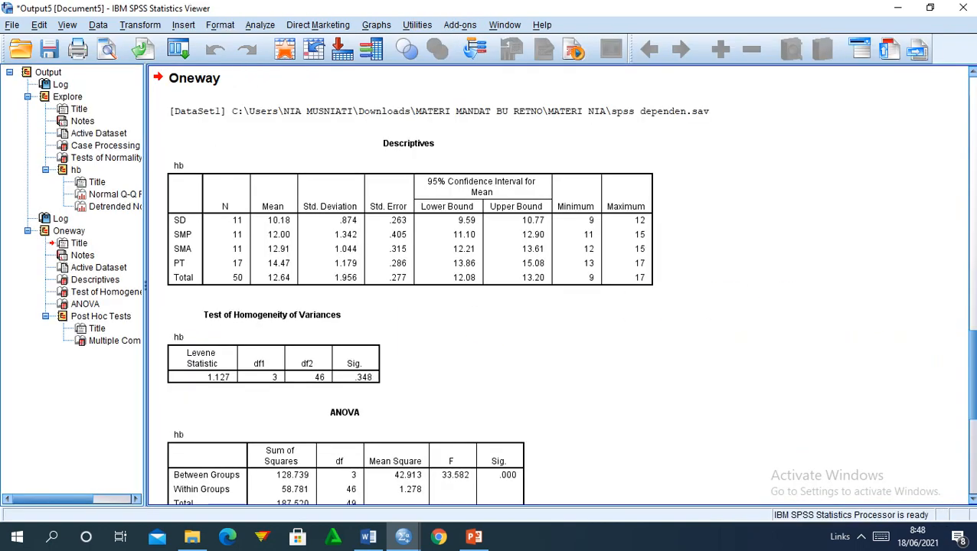
click(971, 370)
mouse_move(971, 370)
mouse_down()
mouse_move(973, 422)
mouse_move(973, 361)
mouse_move(973, 385)
mouse_up()
scroll(972, 384, down, 8)
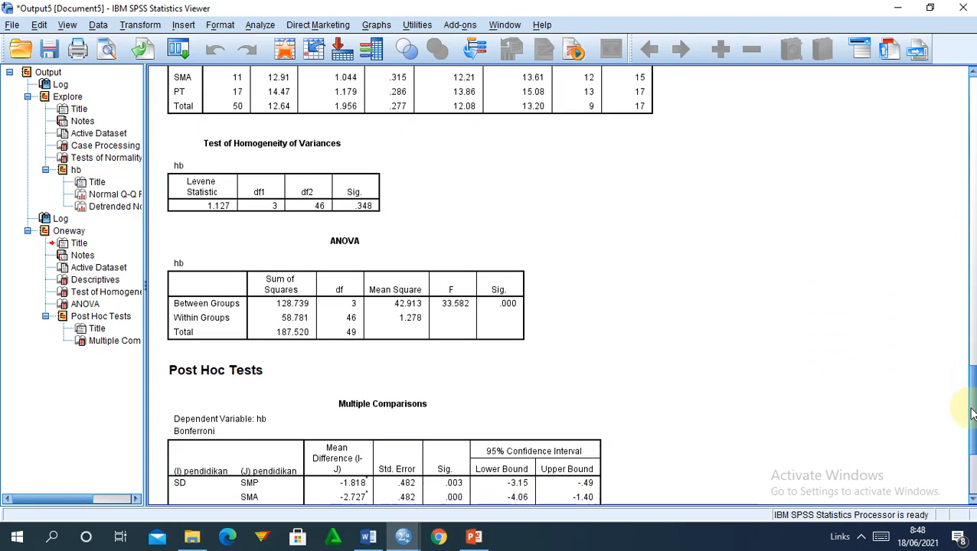
scroll(971, 379, up, 6)
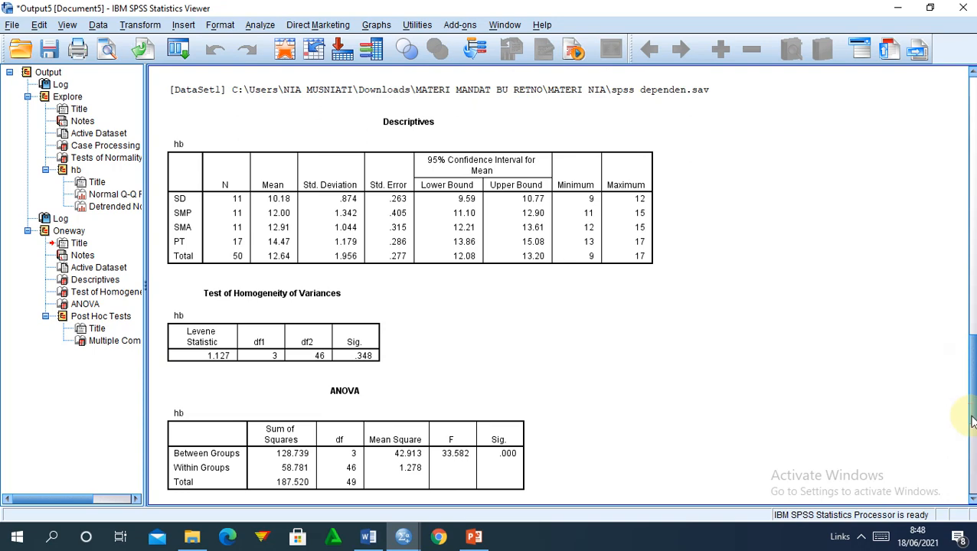
scroll(971, 406, down, 5)
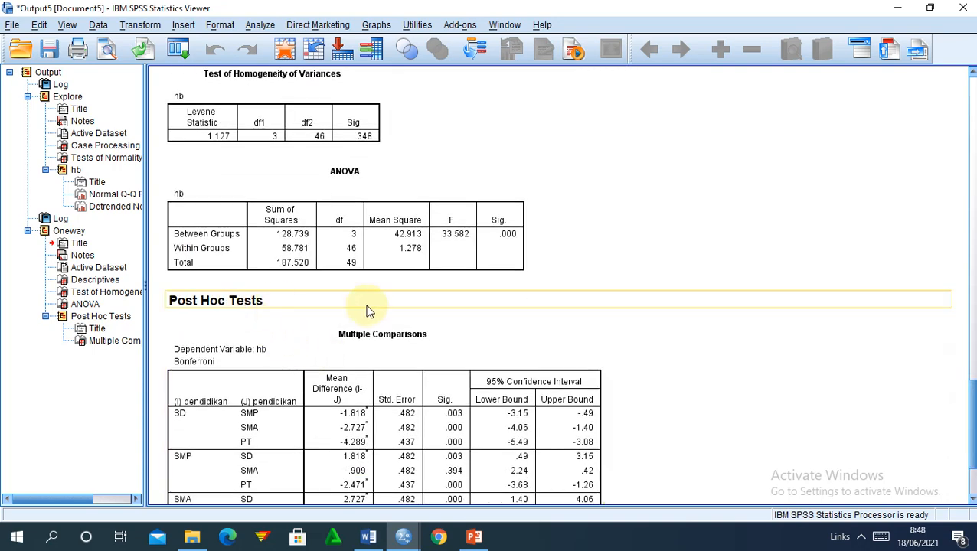
scroll(972, 367, up, 1)
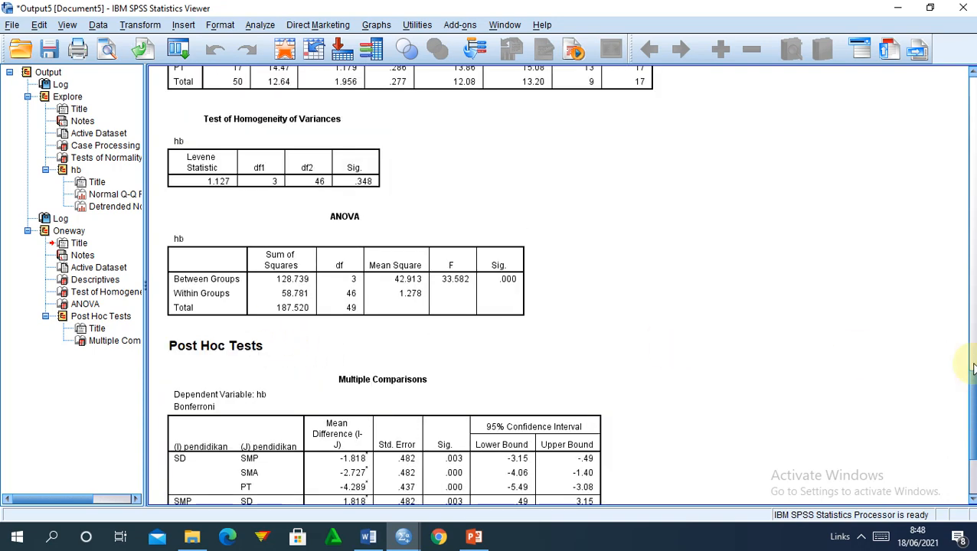
scroll(972, 368, up, 5)
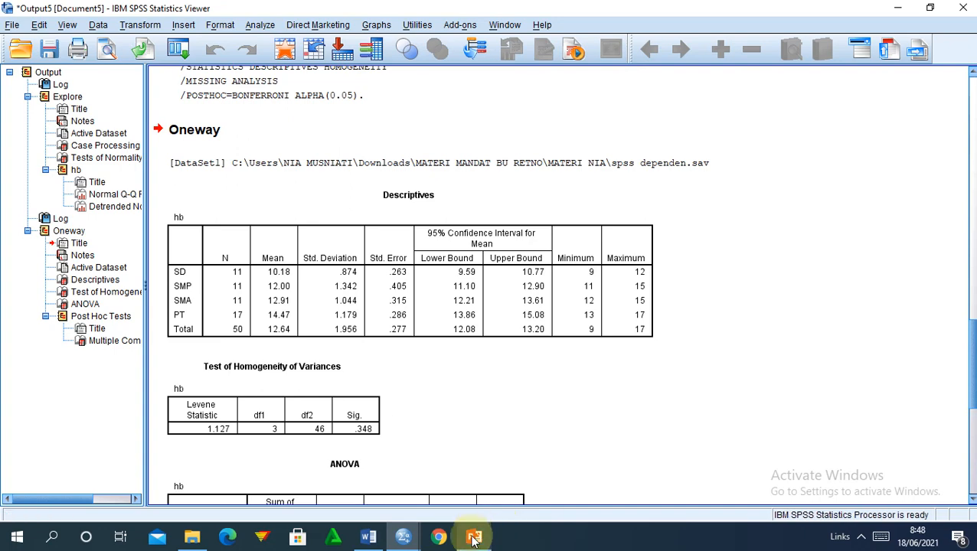
mouse_move(474, 540)
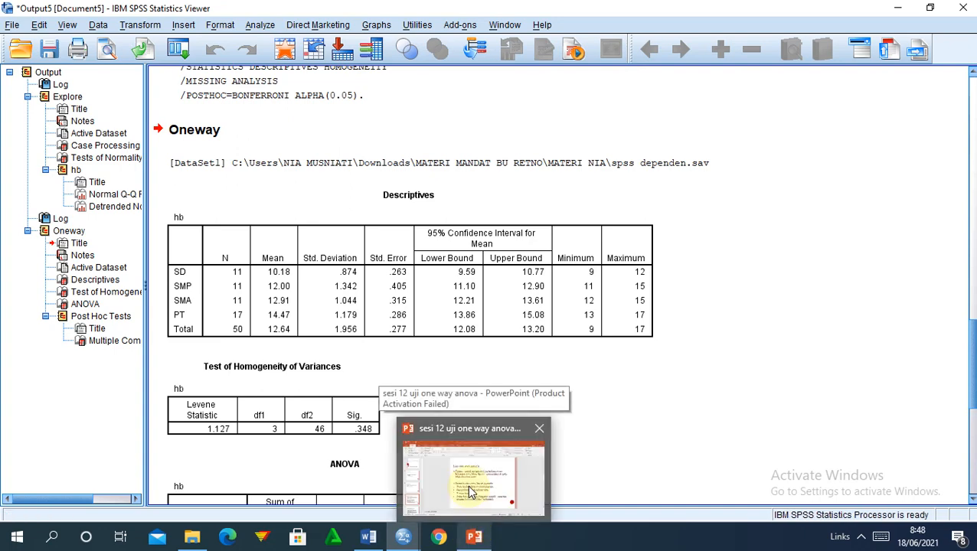
Insert a new slide after slide 8 and start its title with 'ANALISIS LAN'.
click(467, 490)
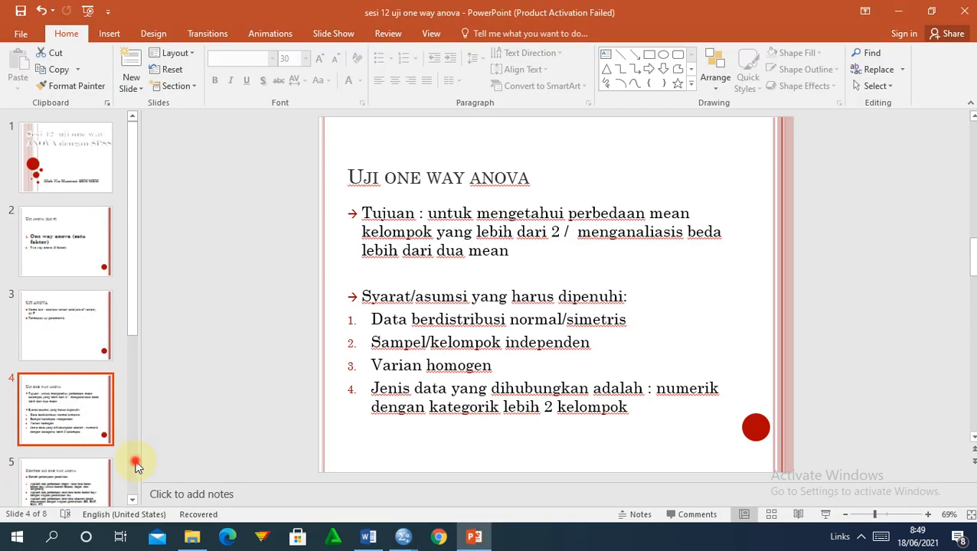
scroll(136, 465, down, 5)
scroll(135, 465, down, 1)
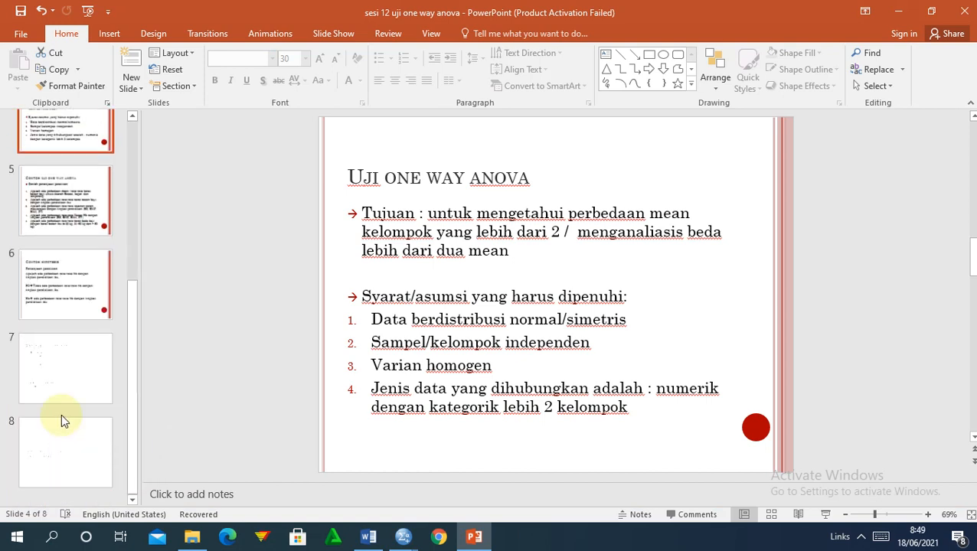
click(46, 454)
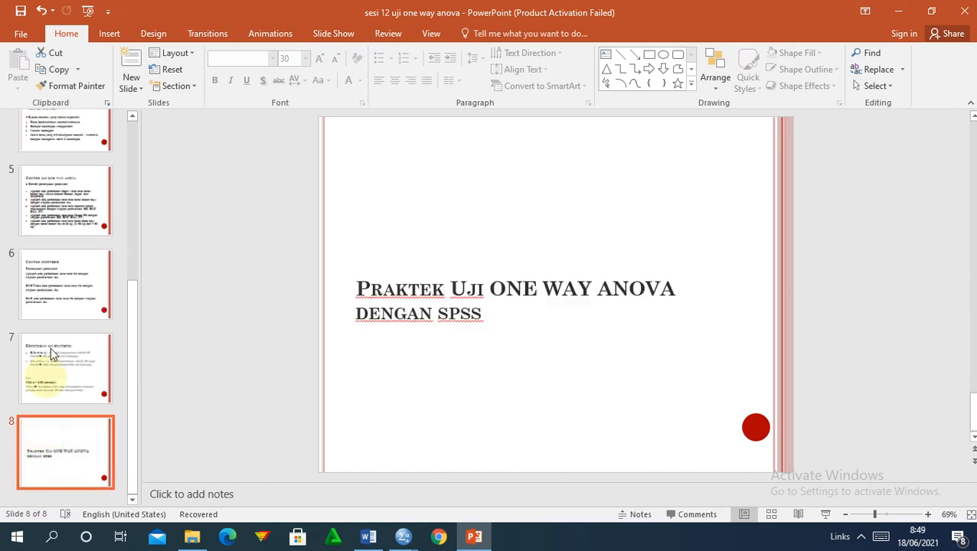
click(128, 61)
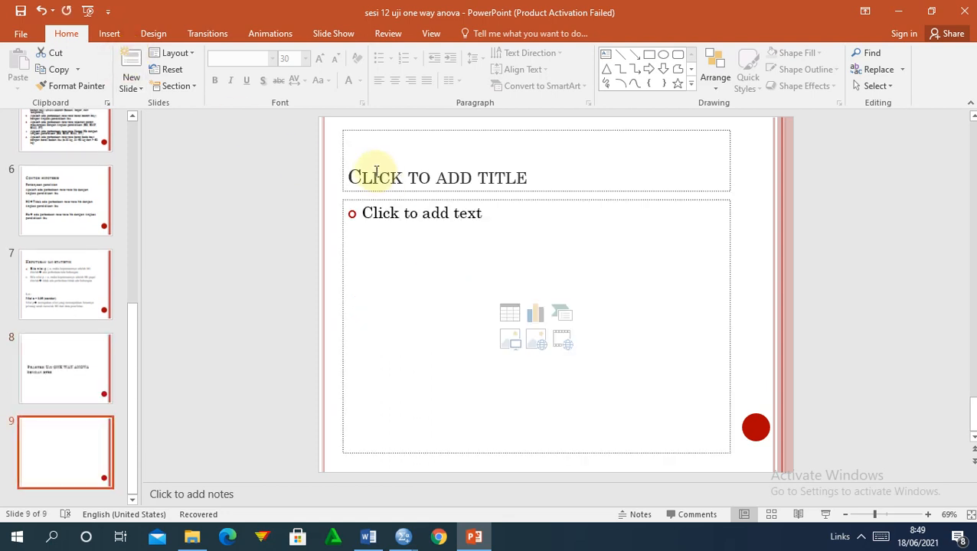
click(375, 170)
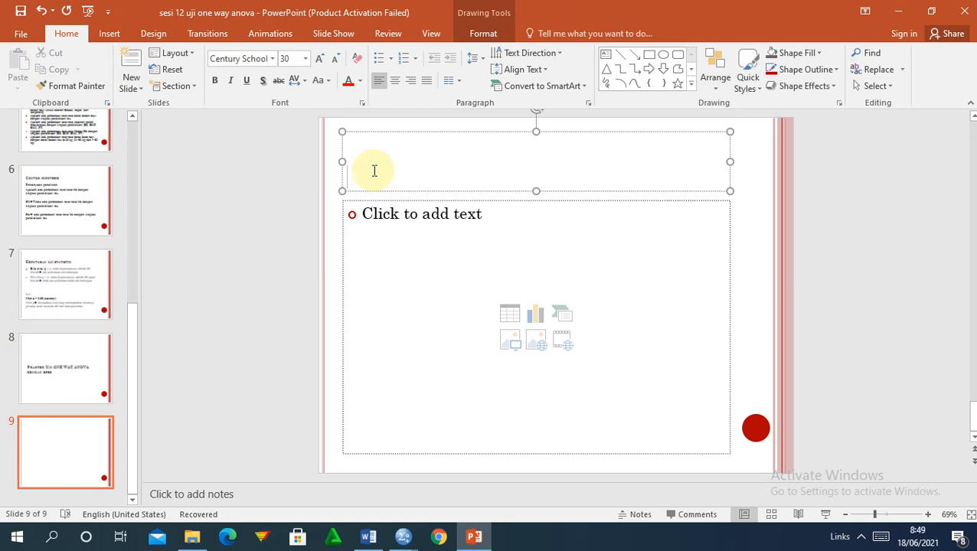
text(ANA)
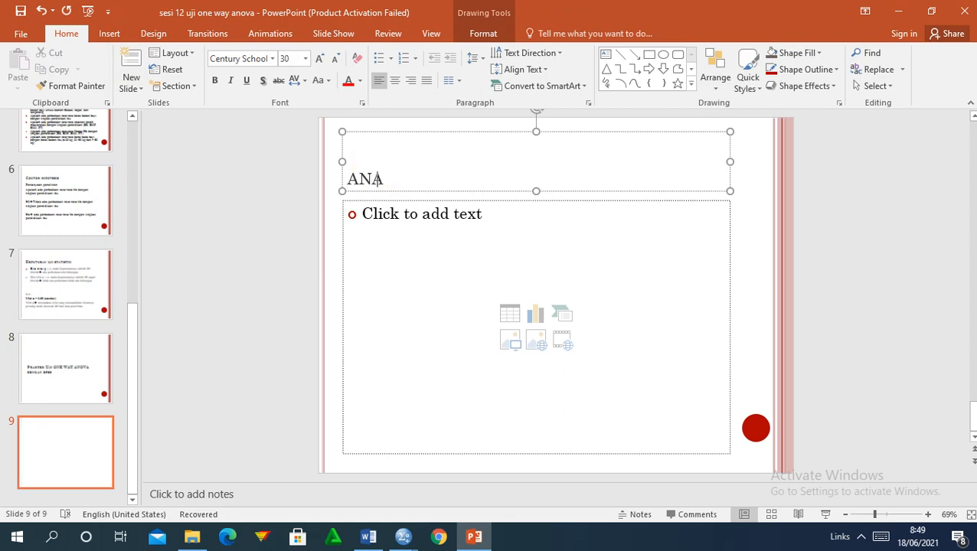
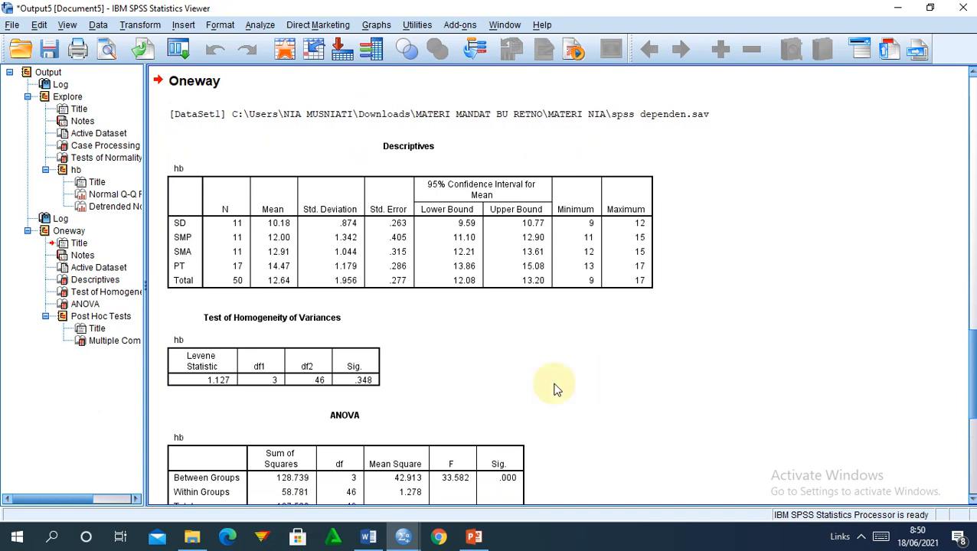
Replace 'pengukuran pertama dan kedua' with 'tingkat pendidikan' in the heading and the Tabel 5.4 caption.
mouse_move(368, 537)
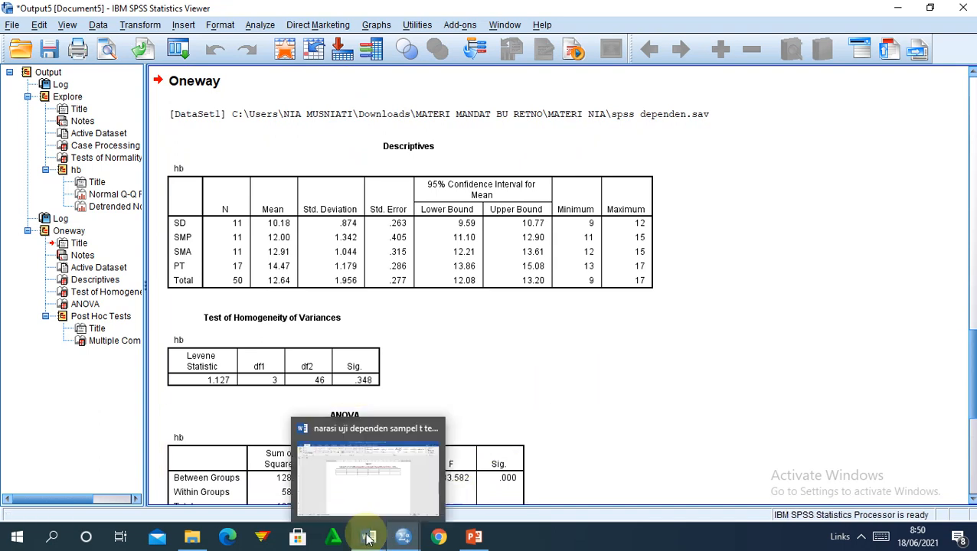
click(360, 495)
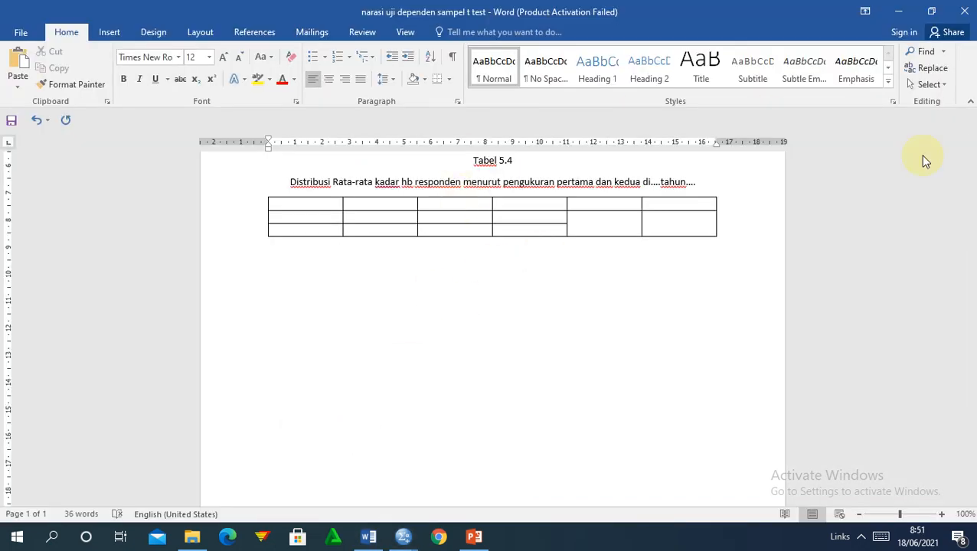
drag(974, 304, 972, 223)
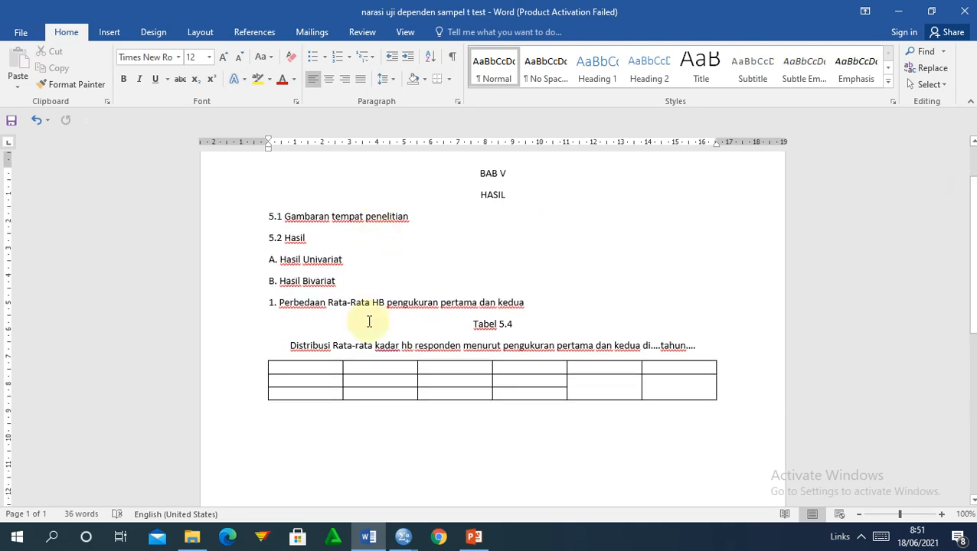
drag(530, 303, 401, 303)
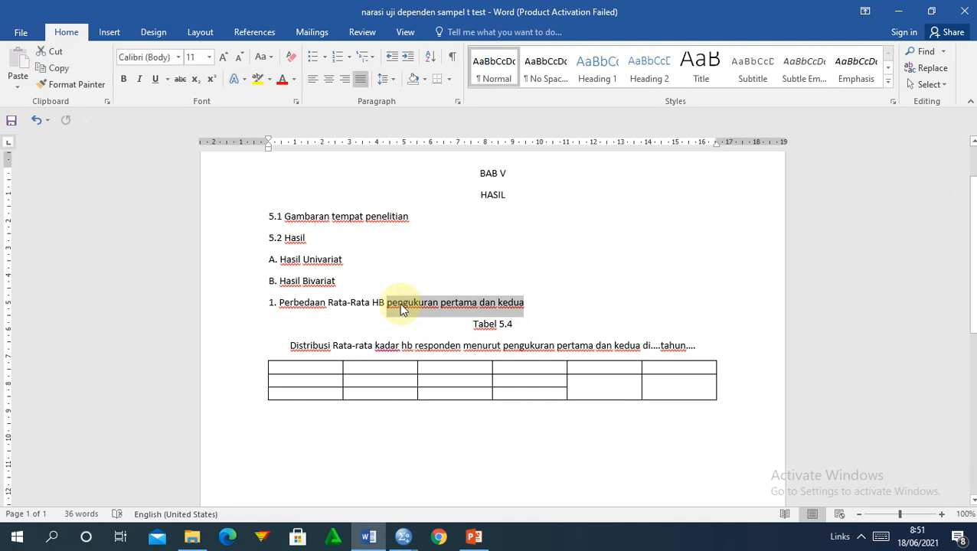
text(pd)
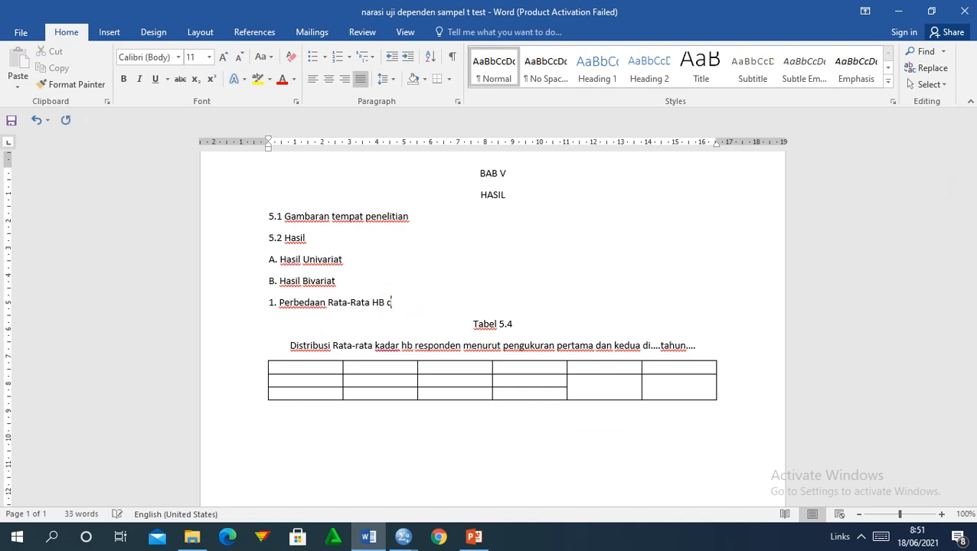
text(dengan tingkat pen)
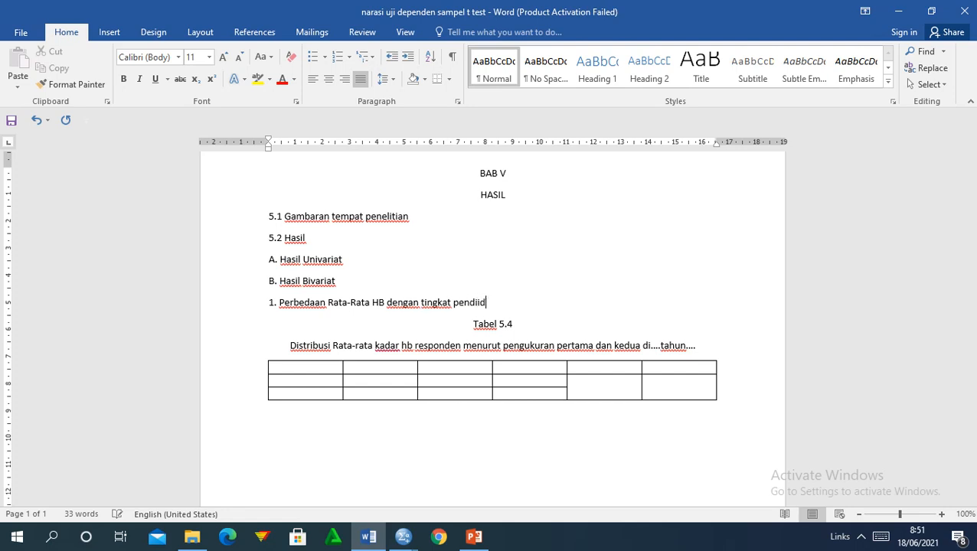
text(didikan)
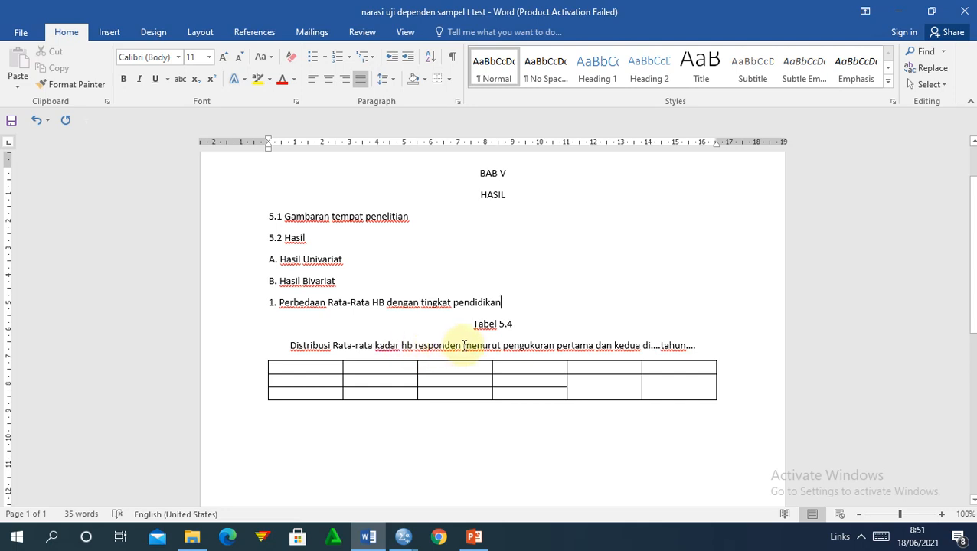
drag(507, 349, 641, 358)
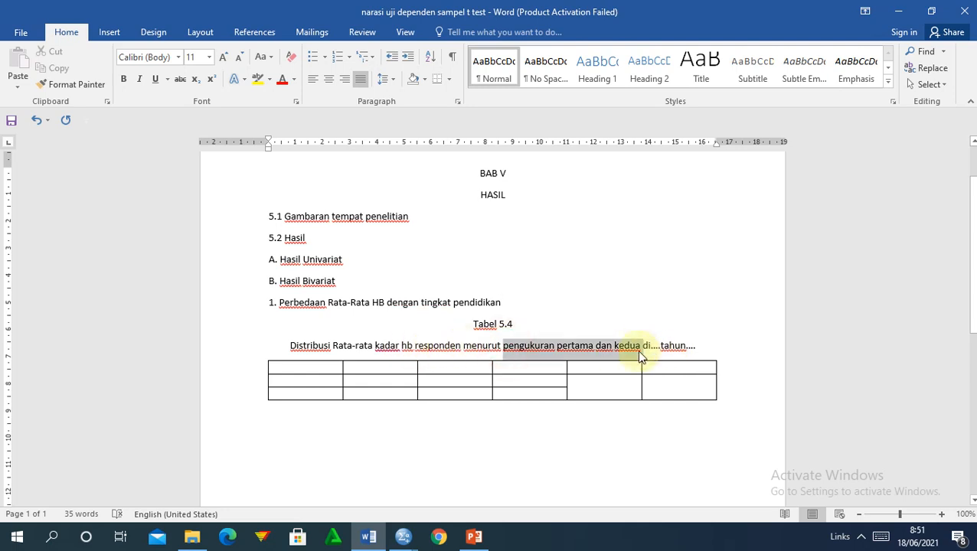
text(tingkat pen)
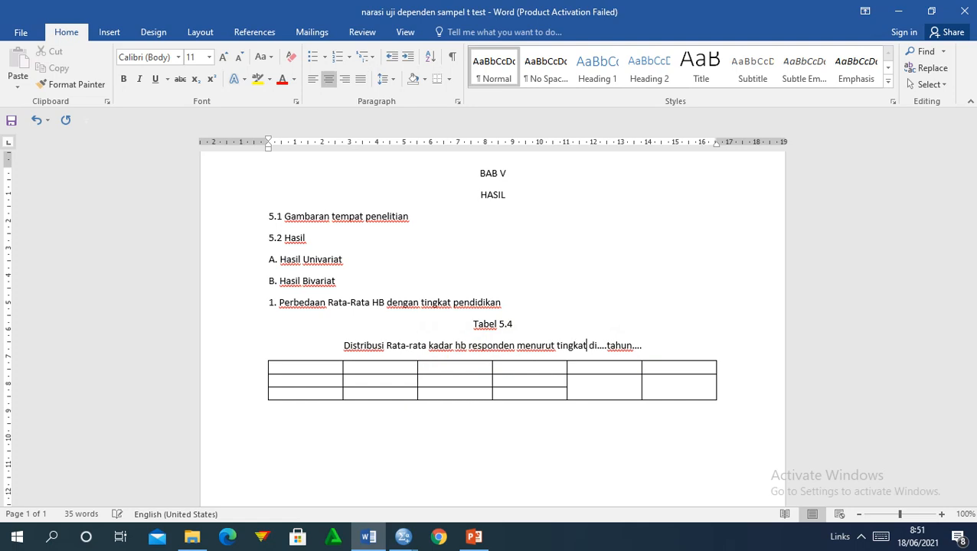
text(didikan)
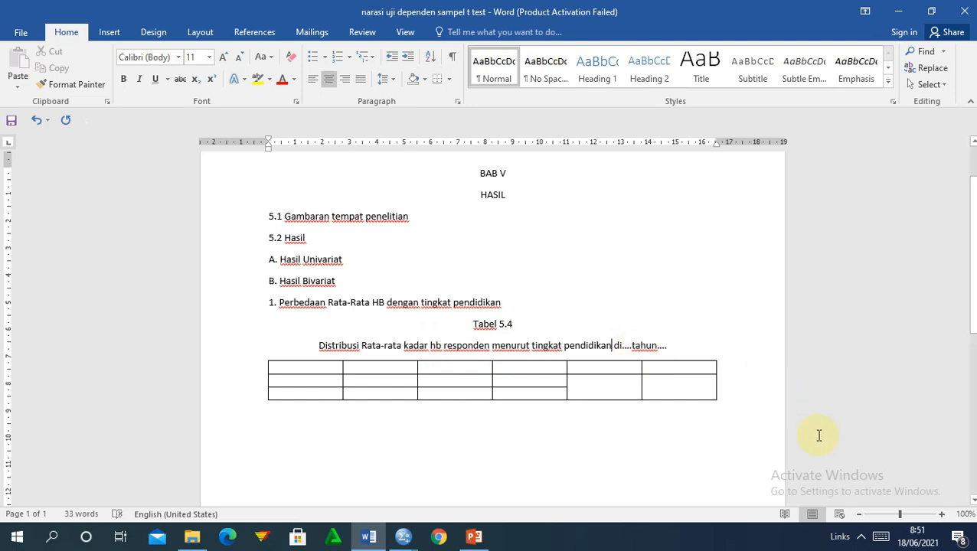
Zoom to 120% and type the headers pendidikan, mean, SD and 95%CI.
click(942, 516)
click(941, 516)
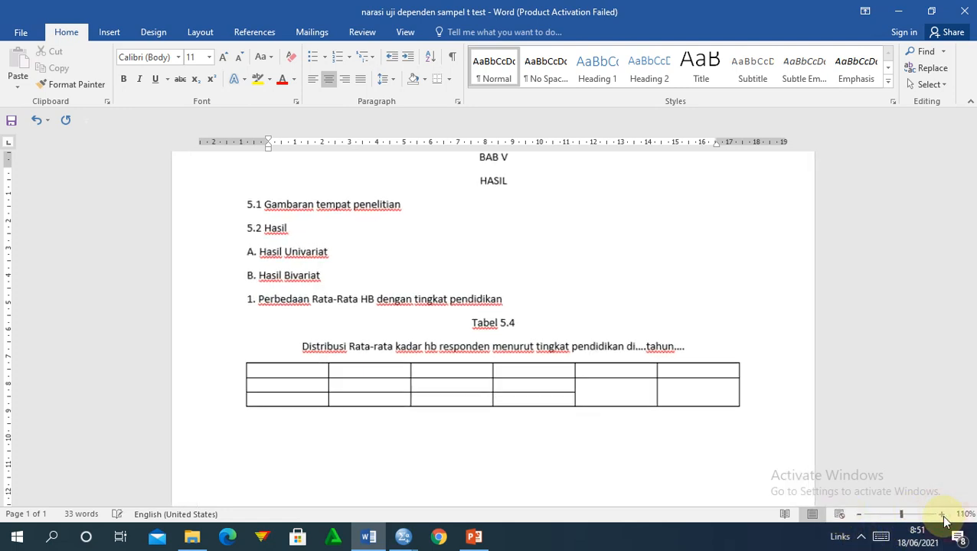
click(377, 436)
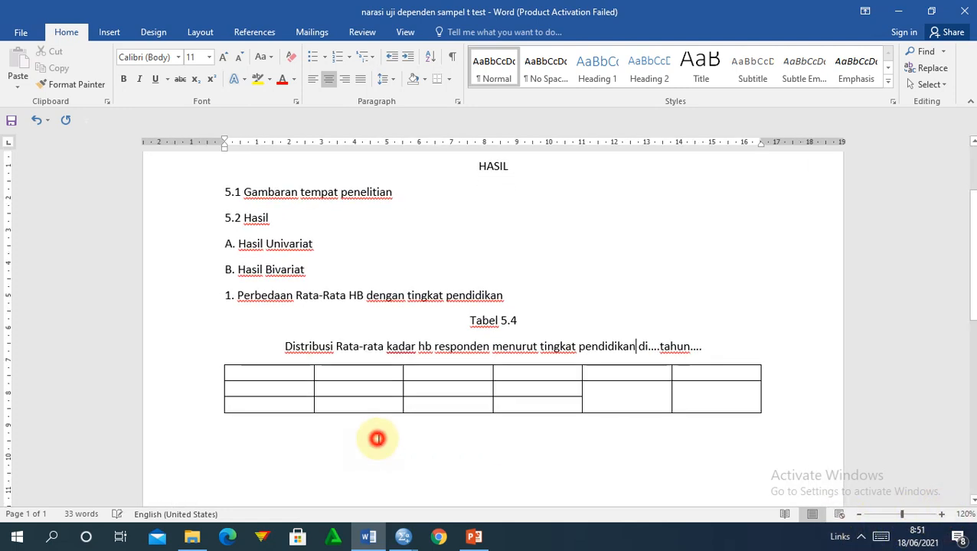
click(264, 372)
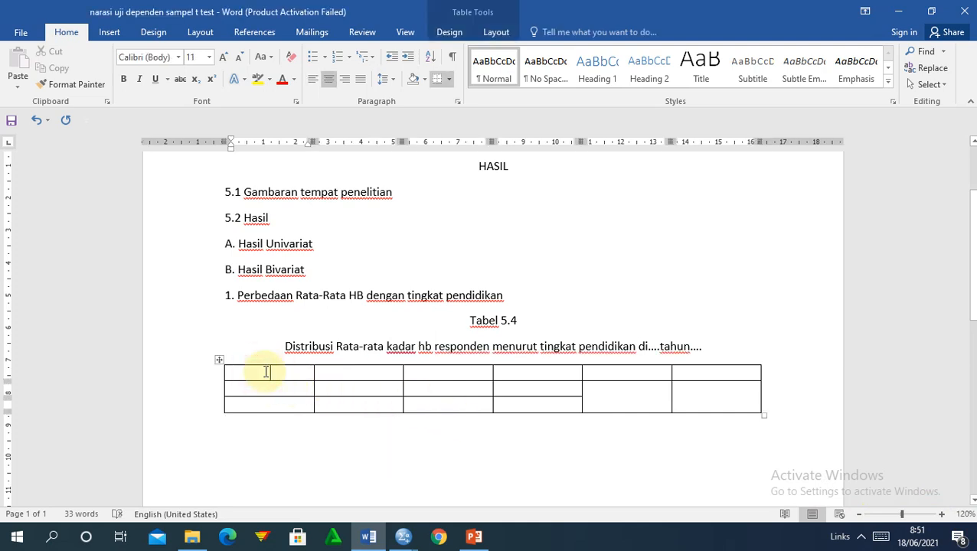
text(pendidikan)
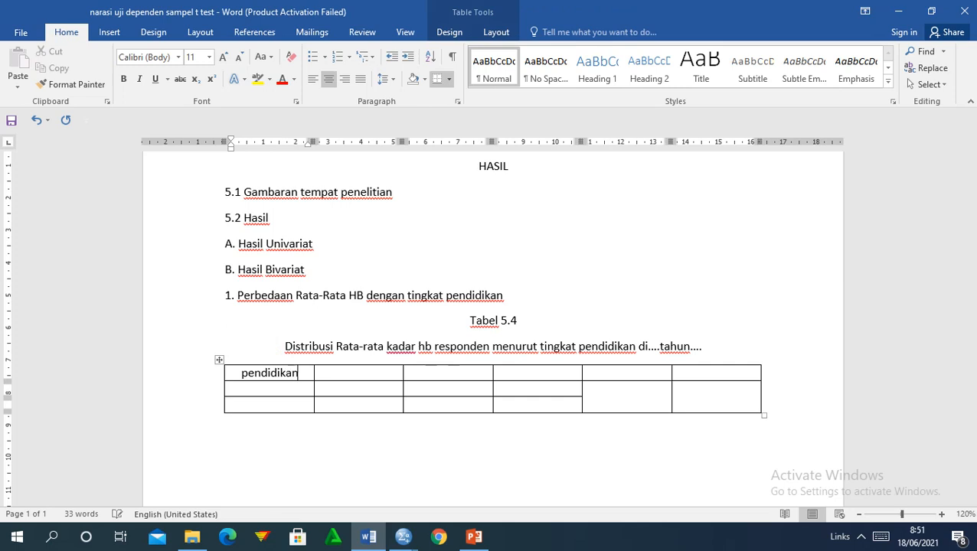
key(Tab)
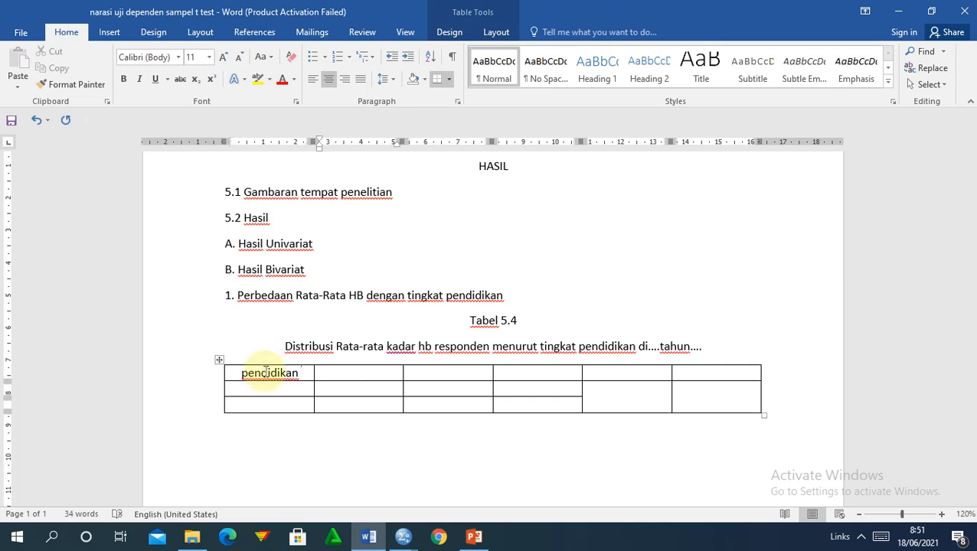
text(mean)
key(Tab)
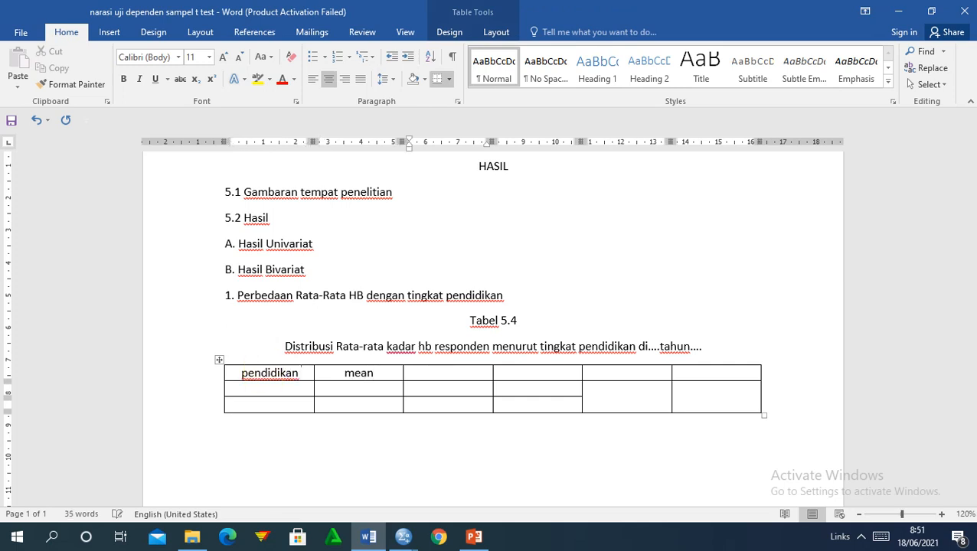
text(SD)
key(Tab)
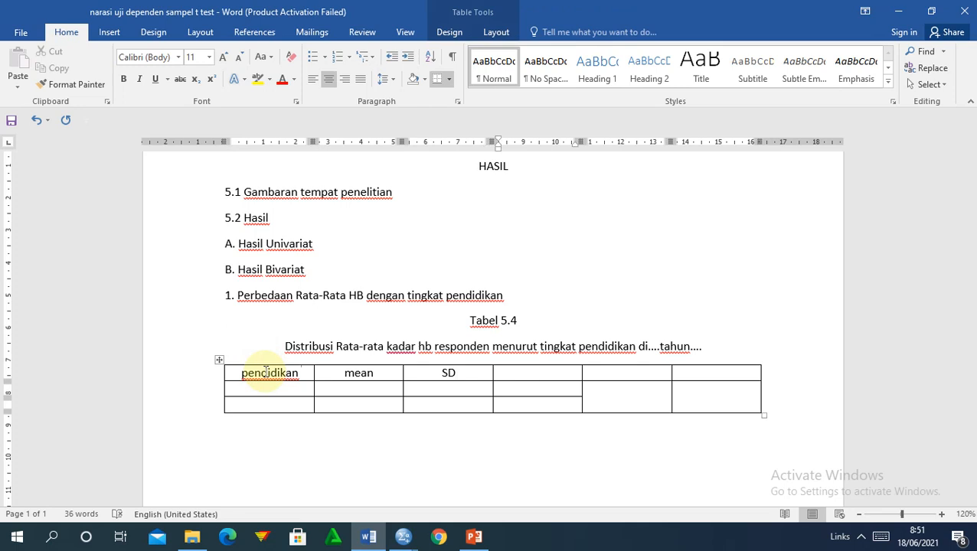
text(95)
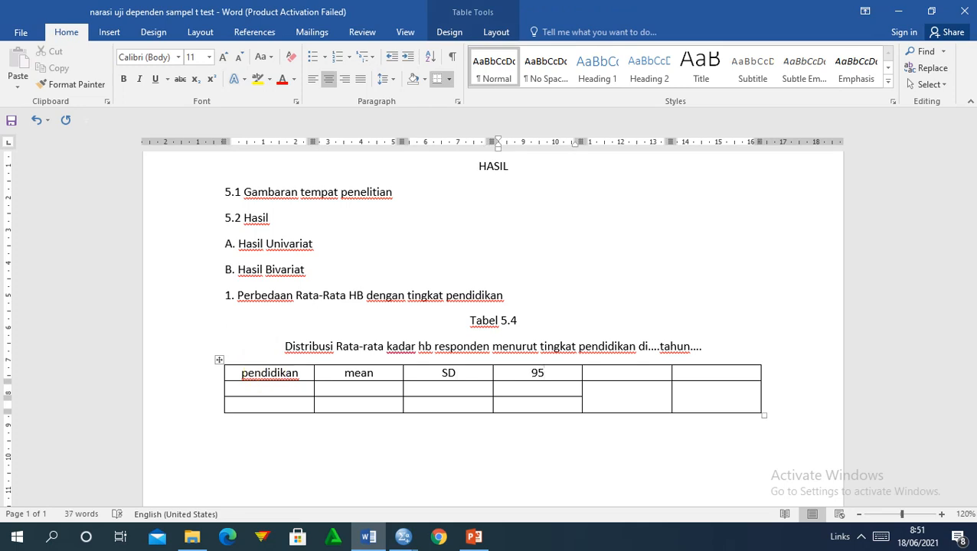
text(%)
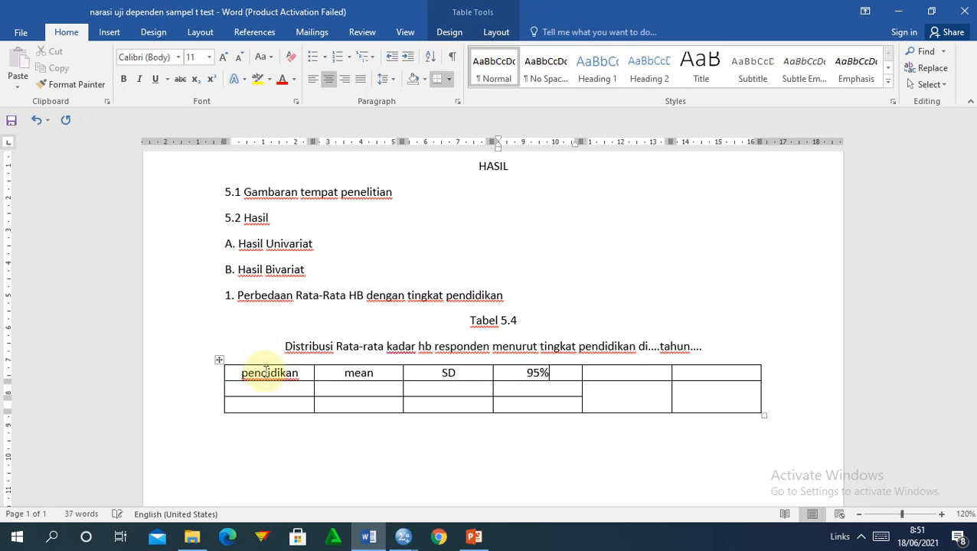
text(C1)
Correct the header to 95%CI and add the P VALUE and N headers.
key(Tab)
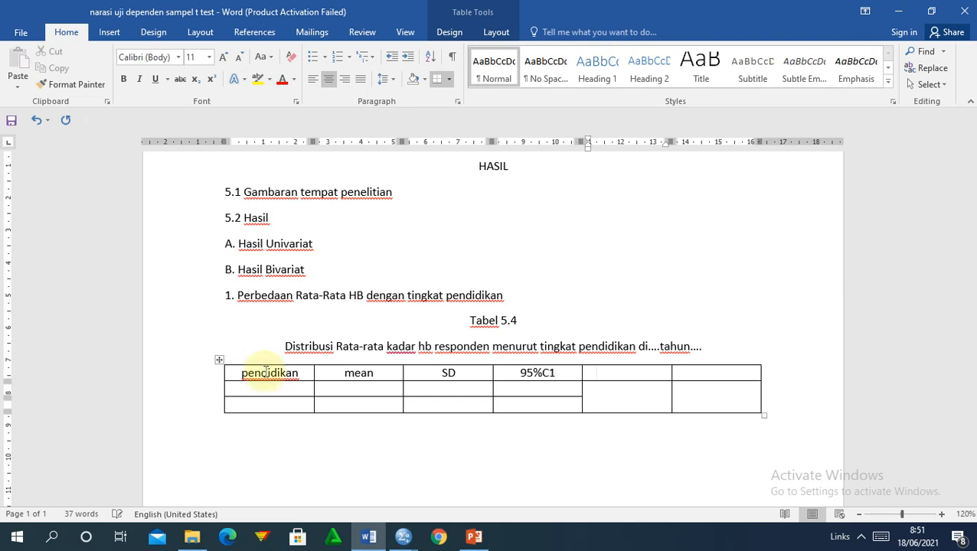
key(Left)
key(BackSpace)
text(I)
key(Tab)
text(P)
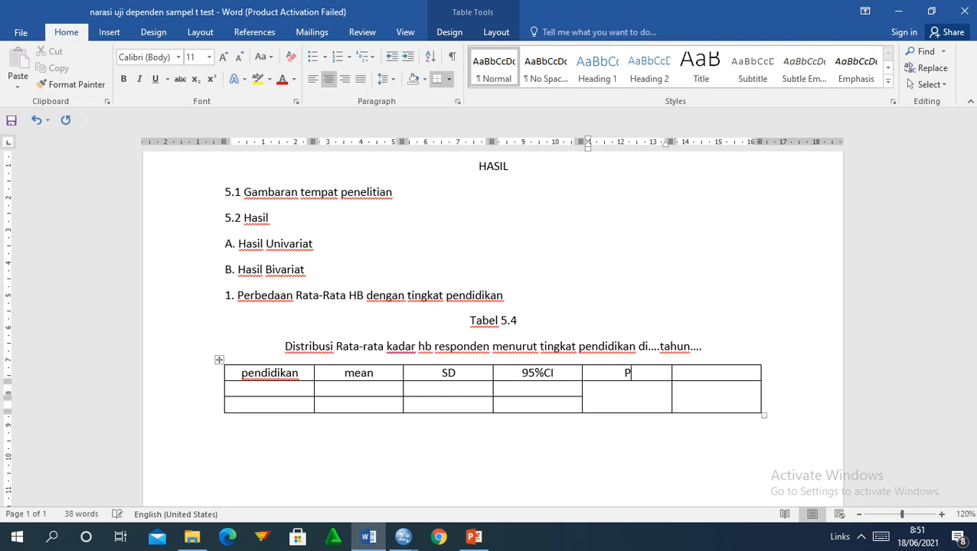
text( VALUE)
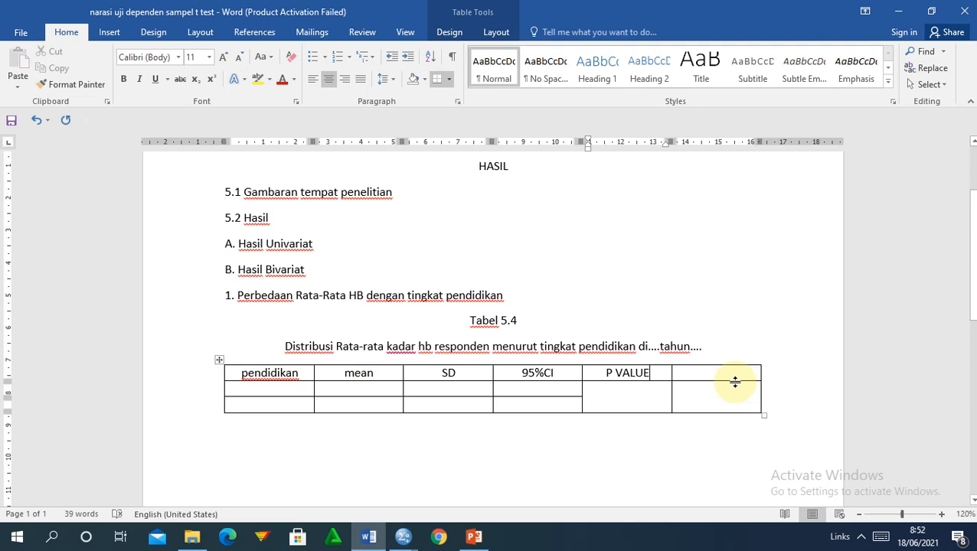
drag(717, 371, 712, 391)
click(701, 378)
text(N)
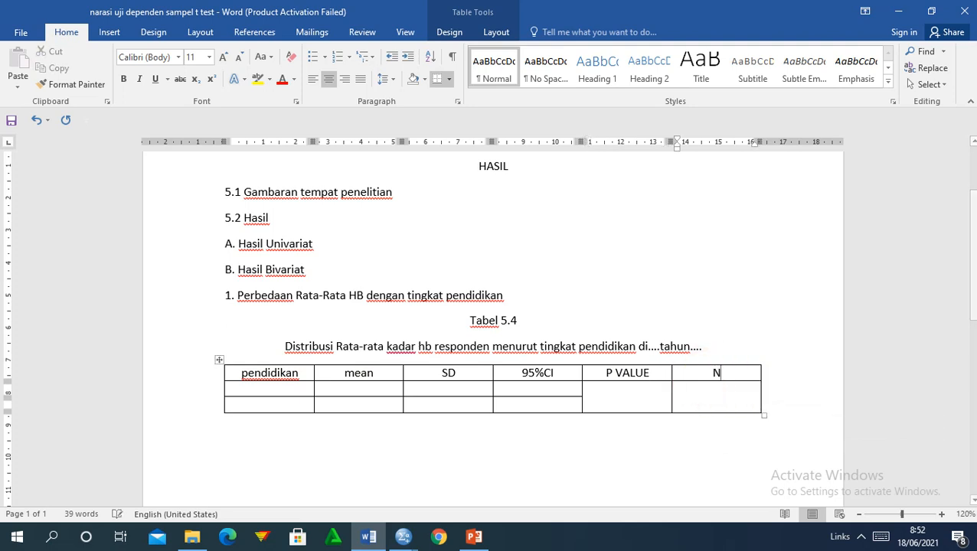
Add rows and label them SD, SMP, SMA and PT in the pendidikan column.
click(271, 389)
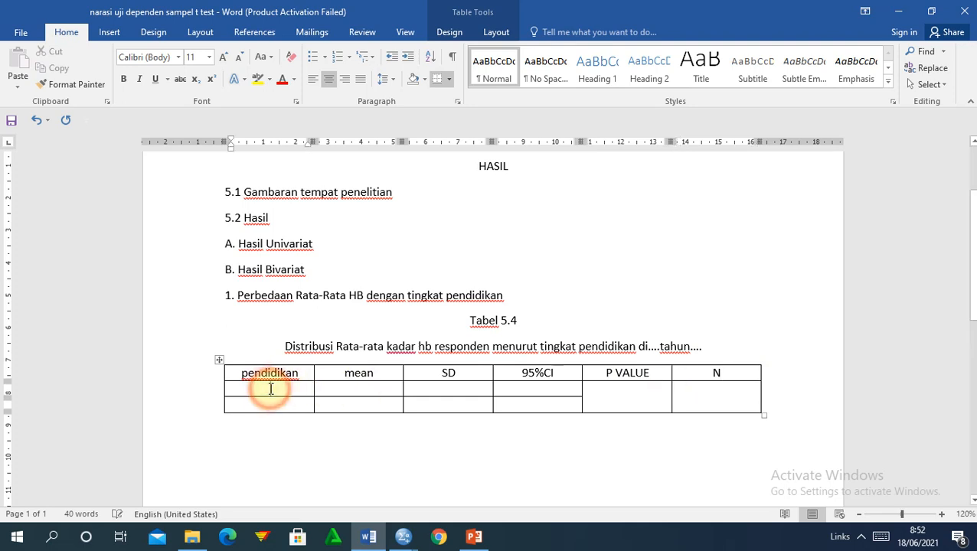
text(SD)
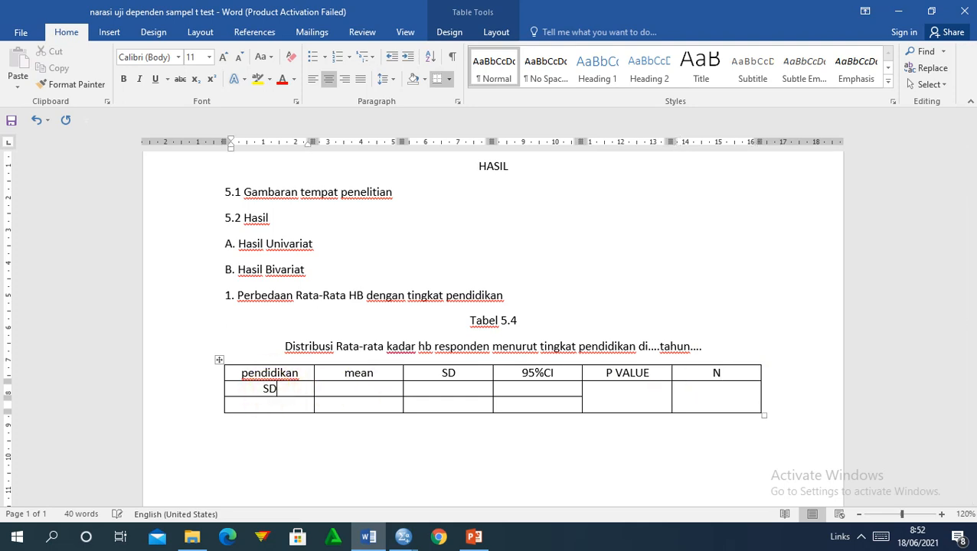
text(SMP)
click(766, 407)
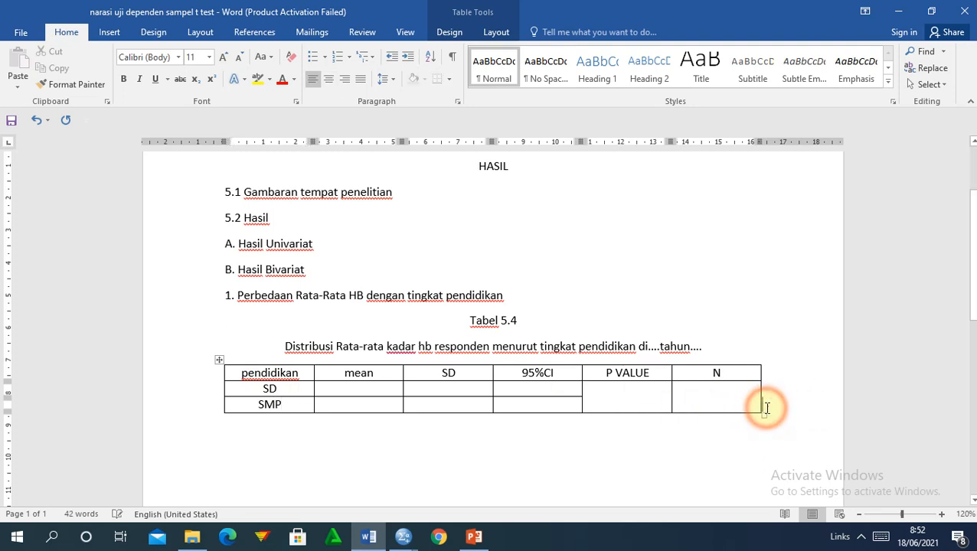
key(Return)
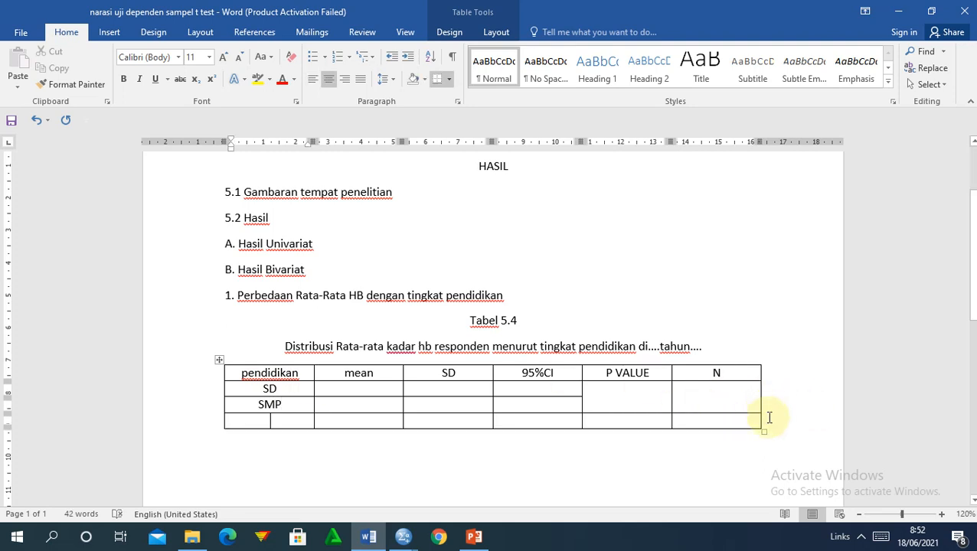
click(770, 417)
key(Return)
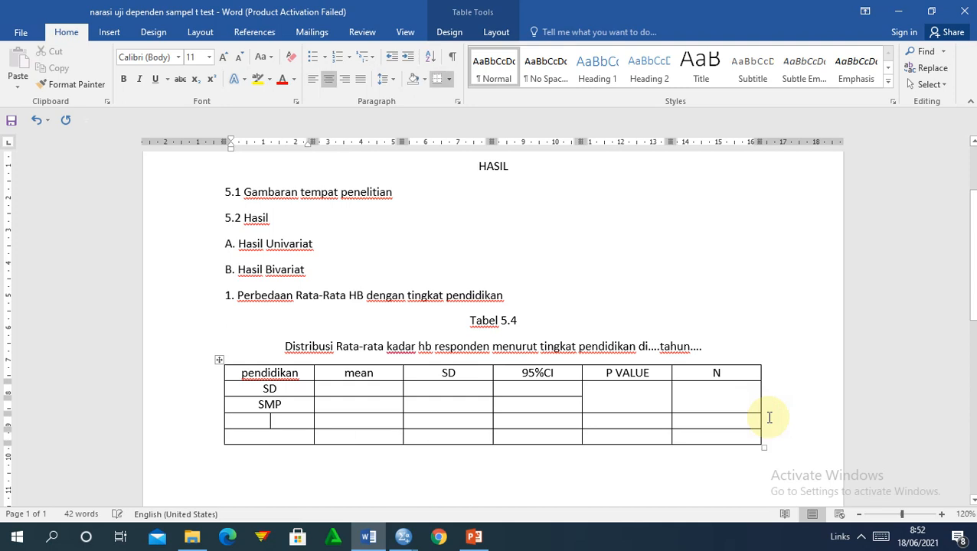
text(SMA)
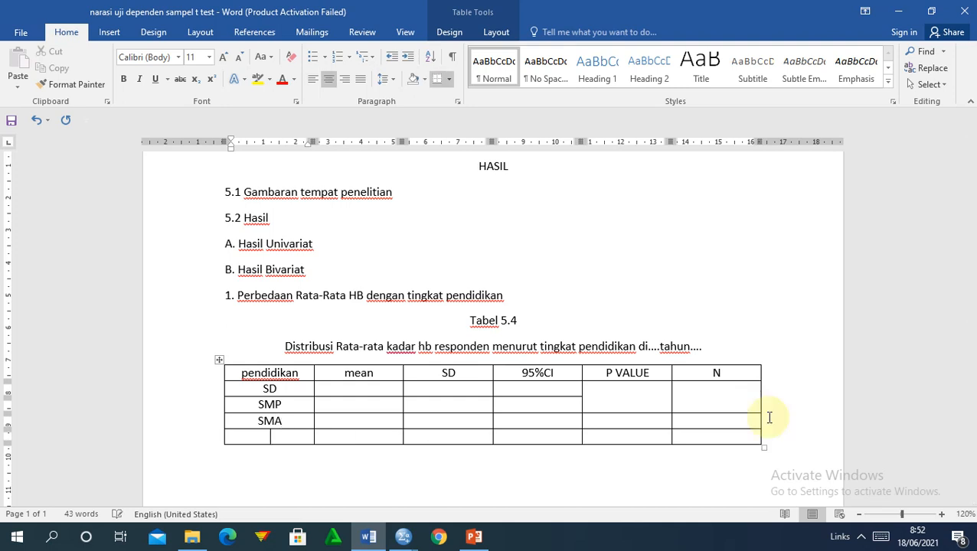
text(PT)
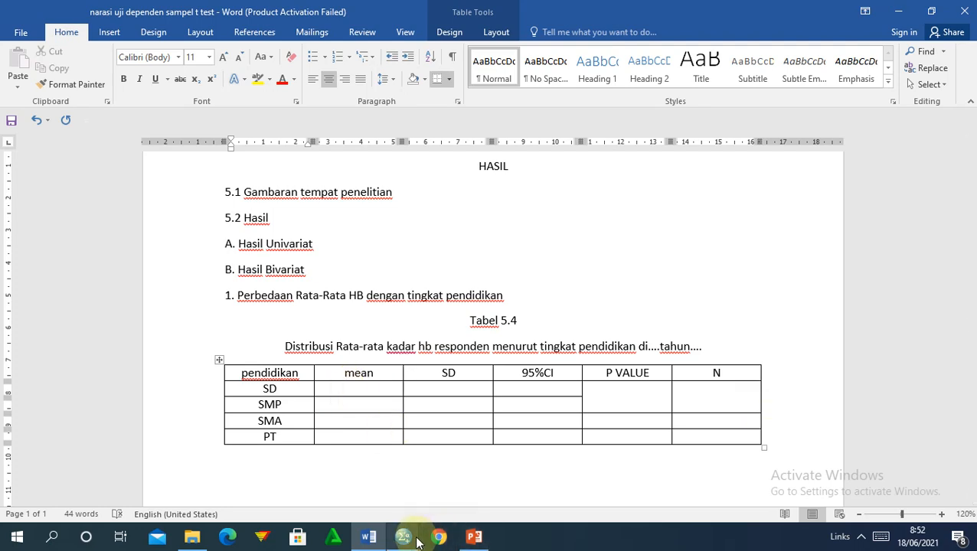
Copy the SPSS Descriptives table and return to Word below Tabel 5.4.
mouse_move(418, 541)
click(475, 484)
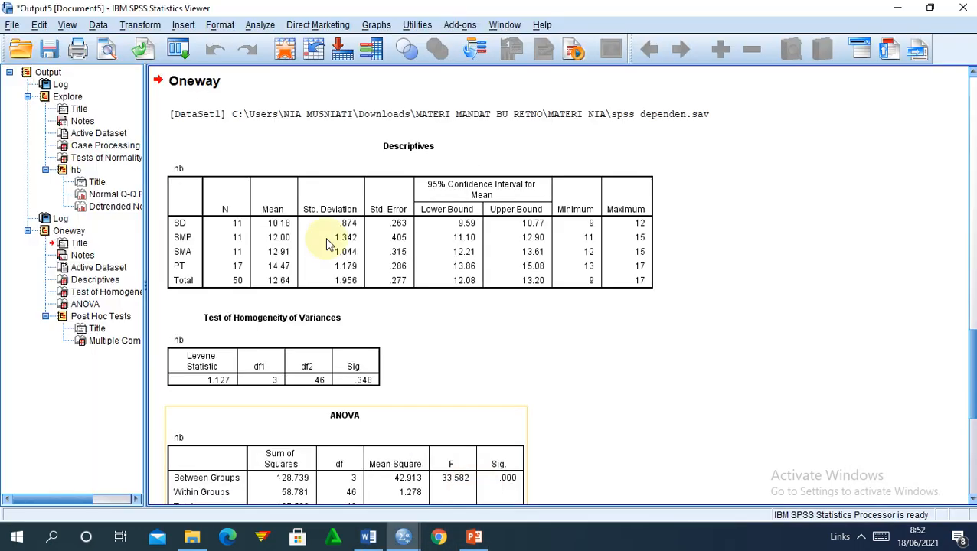
click(296, 231)
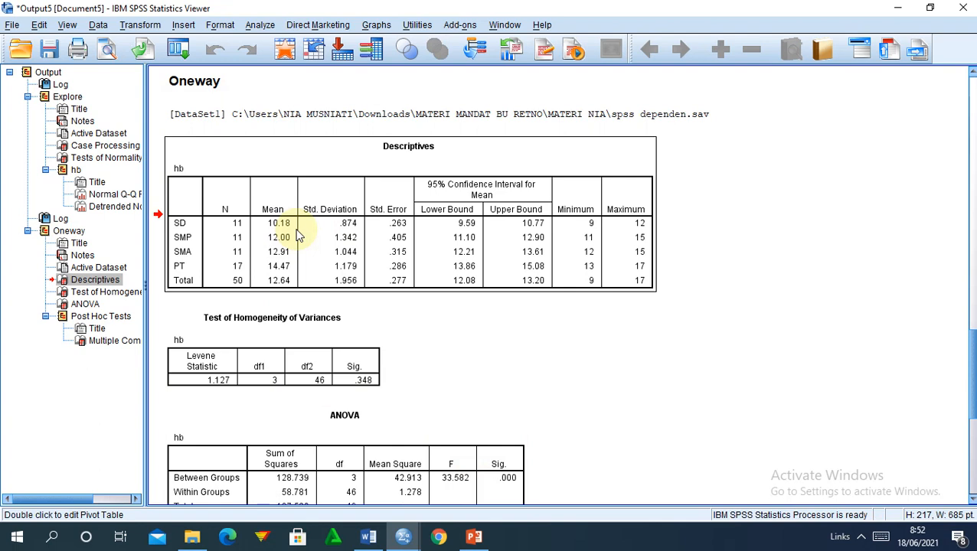
right_click(297, 230)
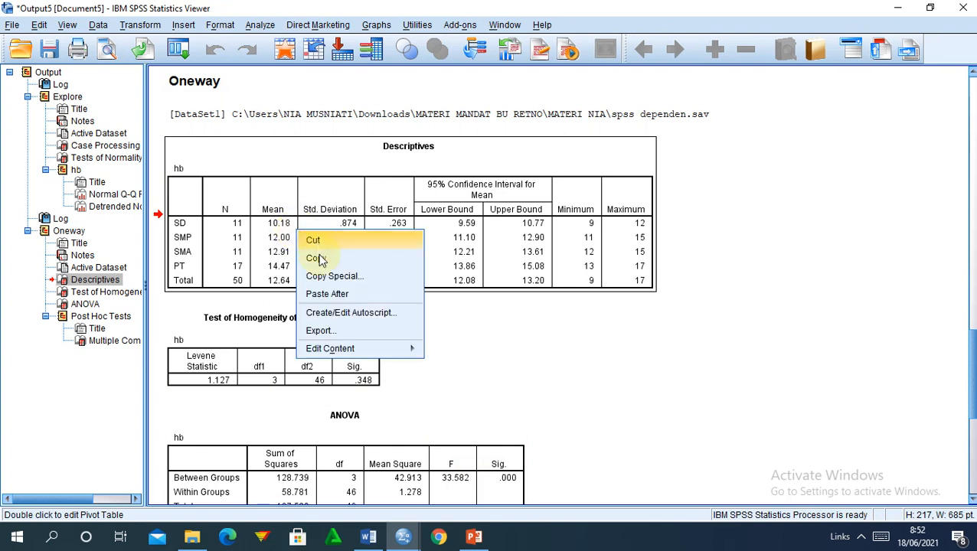
click(317, 259)
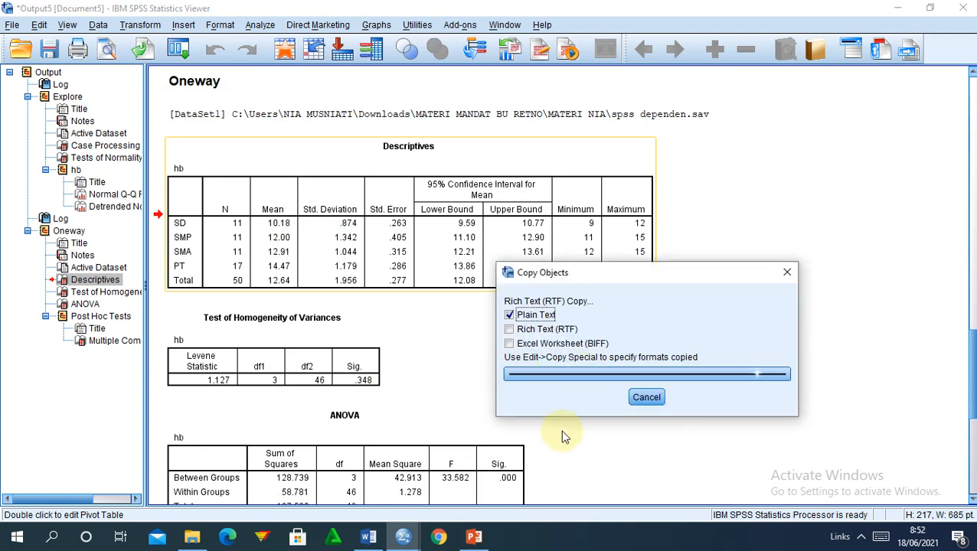
click(370, 540)
click(308, 480)
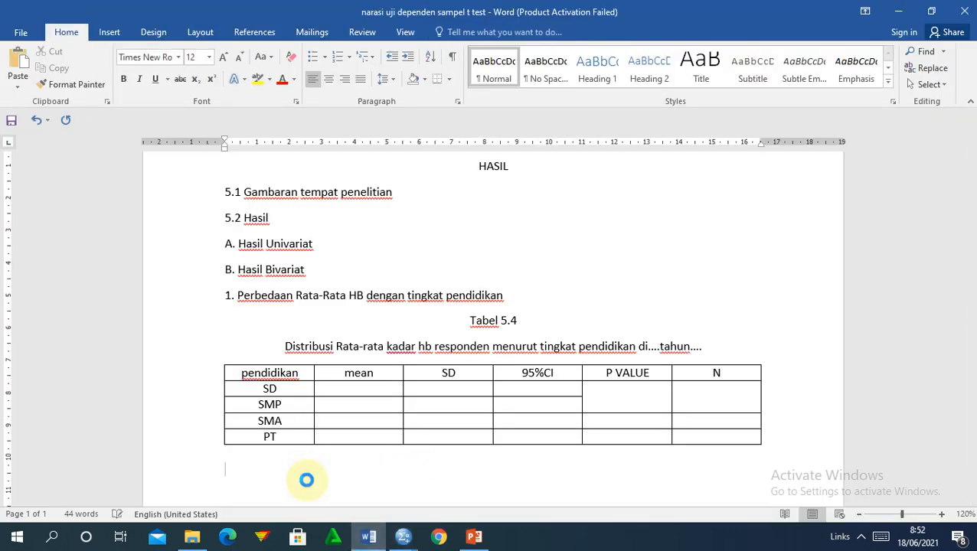
Paste the Descriptives table and enter means 10,18, 12,00, 12,91 and 14,47 in Tabel 5.4.
key(ctrl+v)
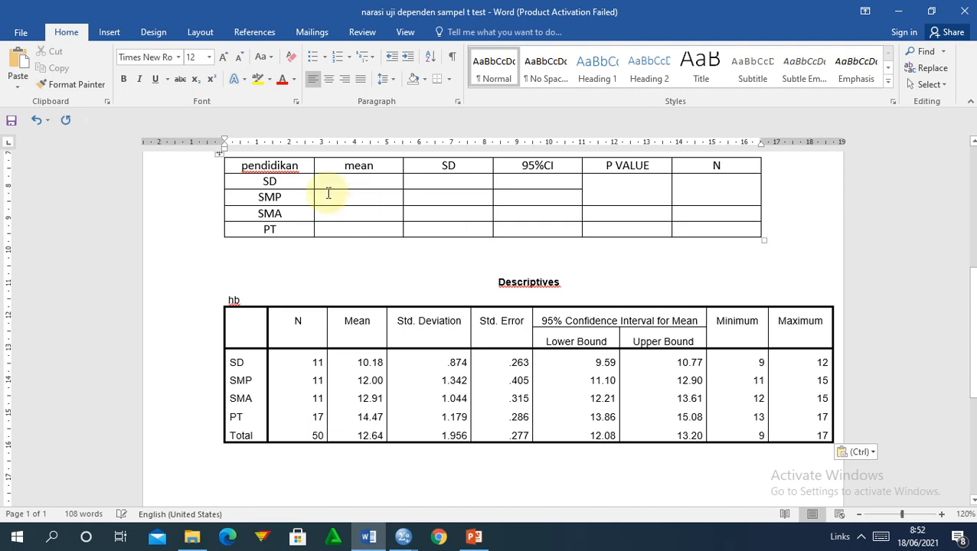
click(357, 181)
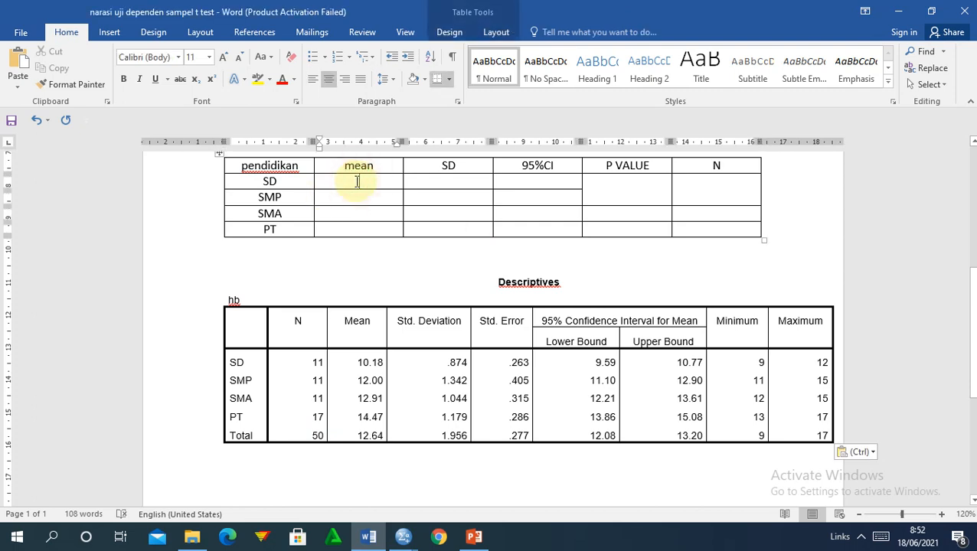
text(10,)
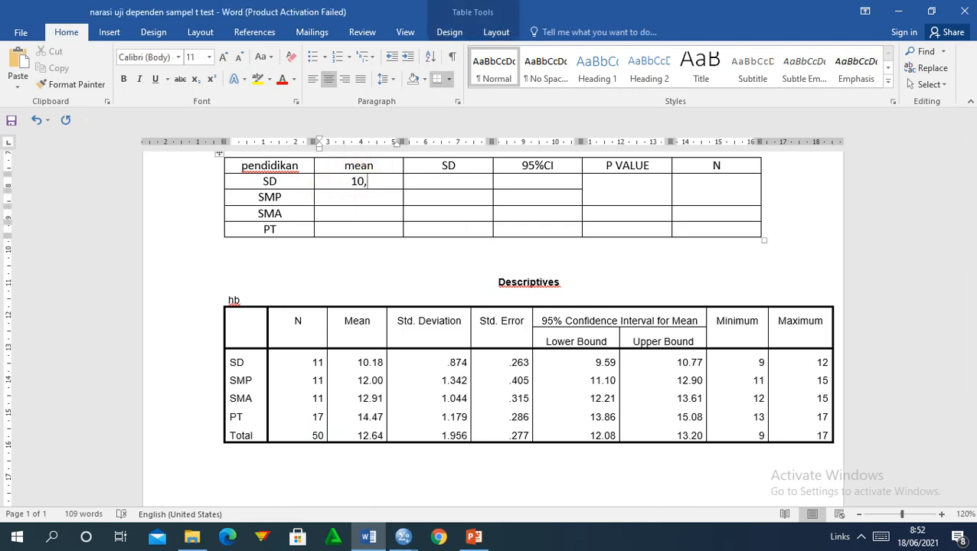
text(18)
key(Down)
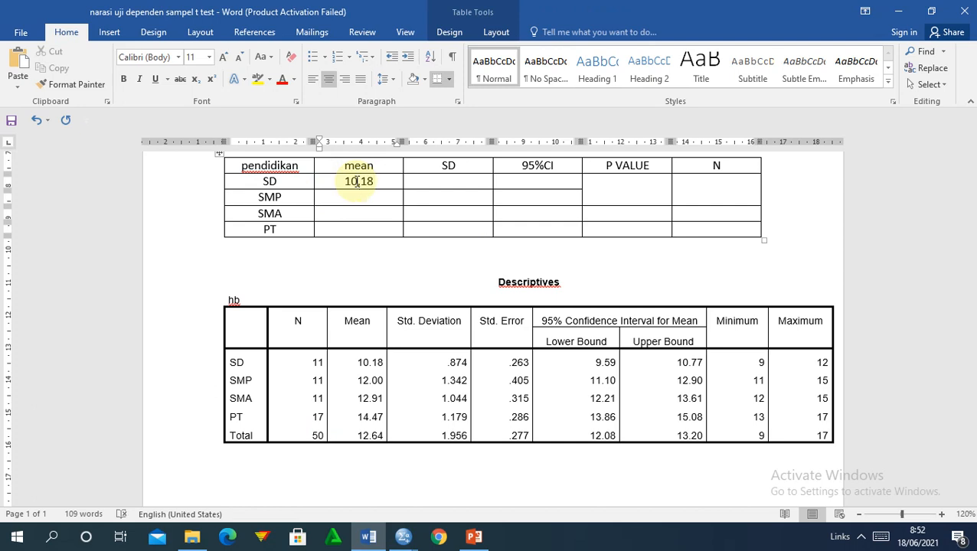
text(12,00)
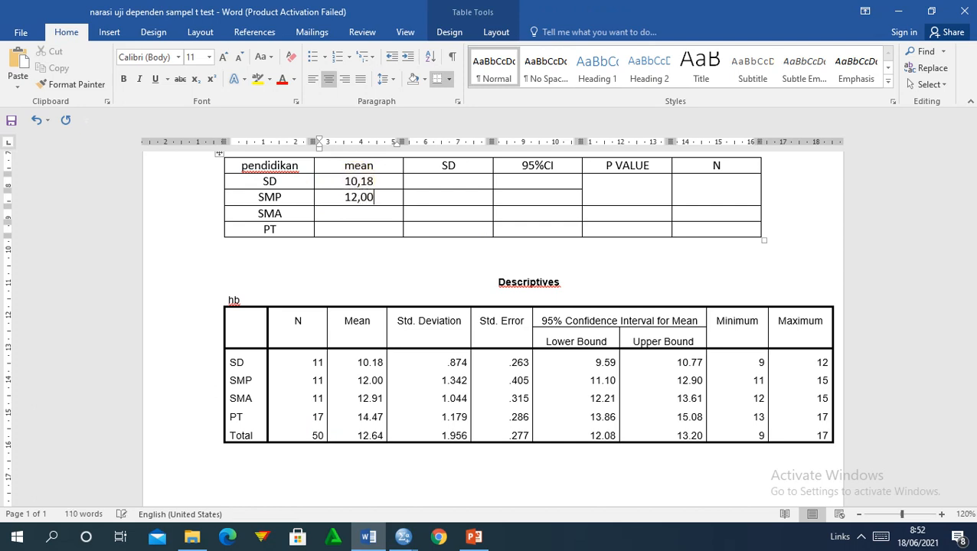
key(Down)
text(12,91)
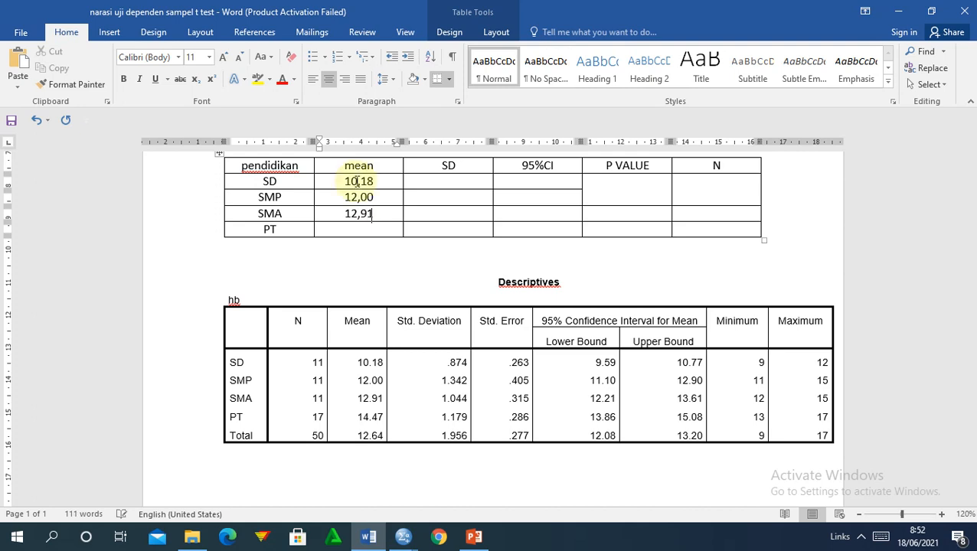
key(Down)
text(14,47)
Enter SD values 0,874 and 1,342 for the SD and SMP rows.
key(Tab)
text(0,)
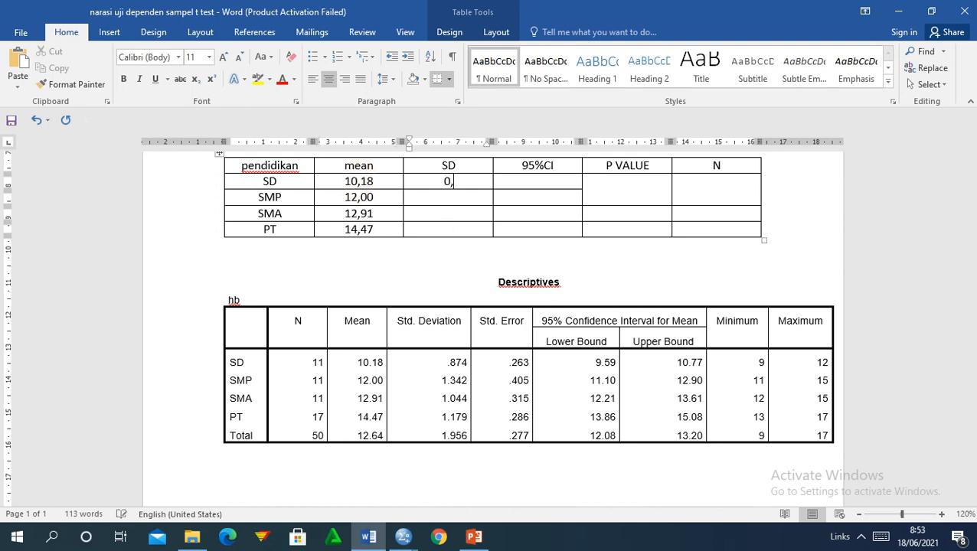
text(7)
key(BackSpace)
text(874)
key(Down)
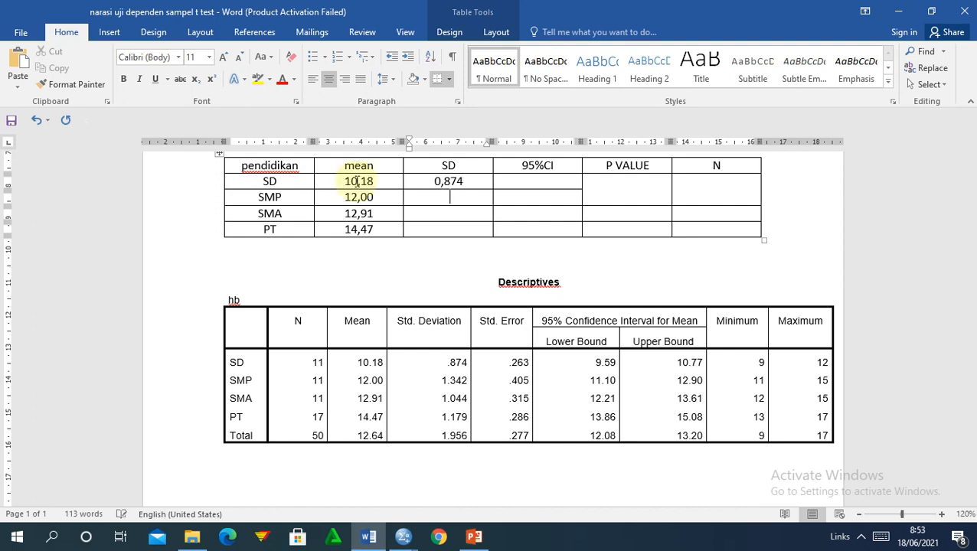
text(1,342)
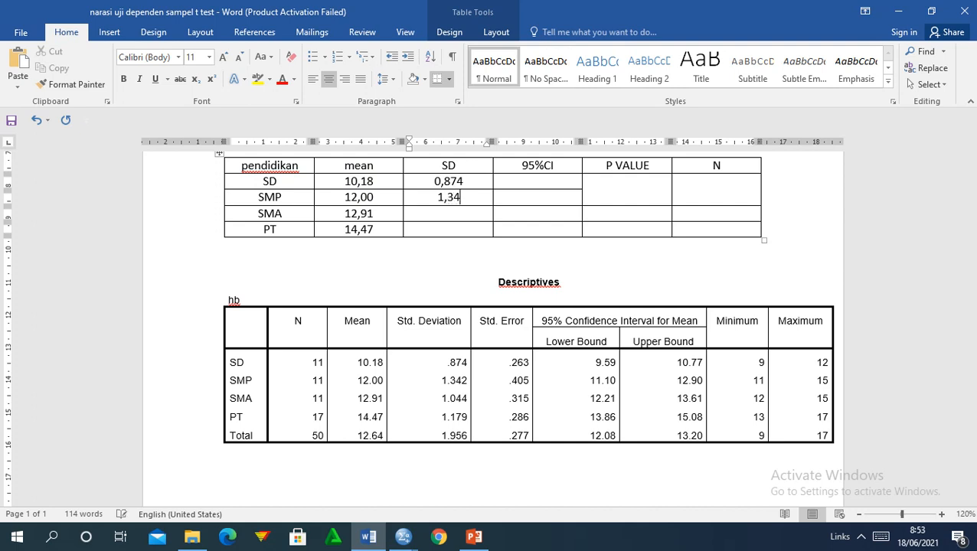
key(Down)
Complete the SD column with 1,044 for SMA and 1,179 for PT.
text(1,044)
key(Down)
text(1,179)
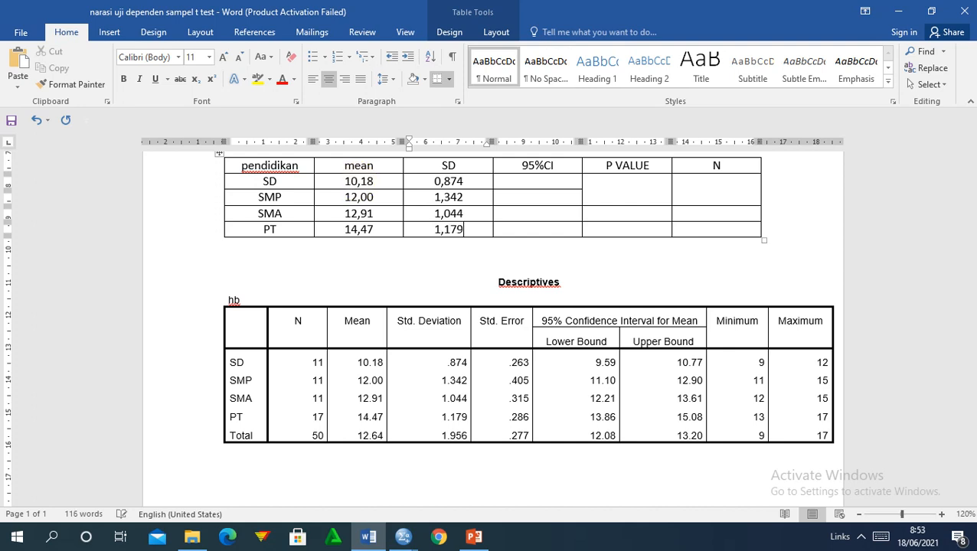
Fill the 95%CI column with 9,59-10,77, 11,10-12,90, 12,21-13,61 and 13,86-15,08.
key(Tab)
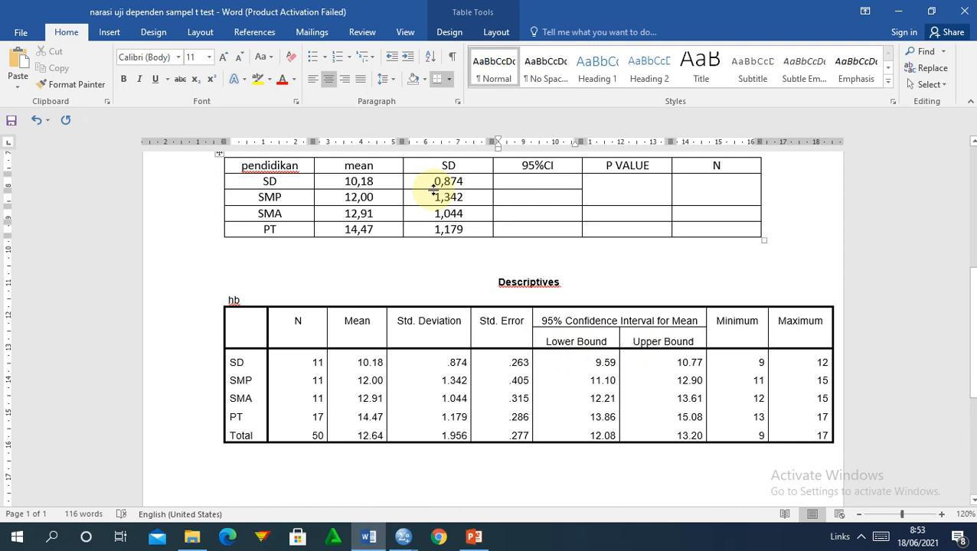
text(9,)
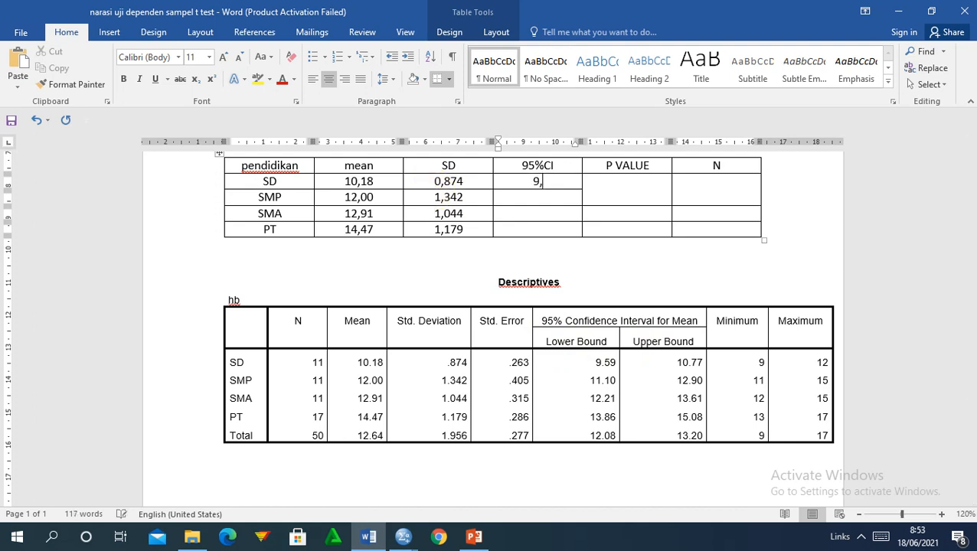
text(59-10,77)
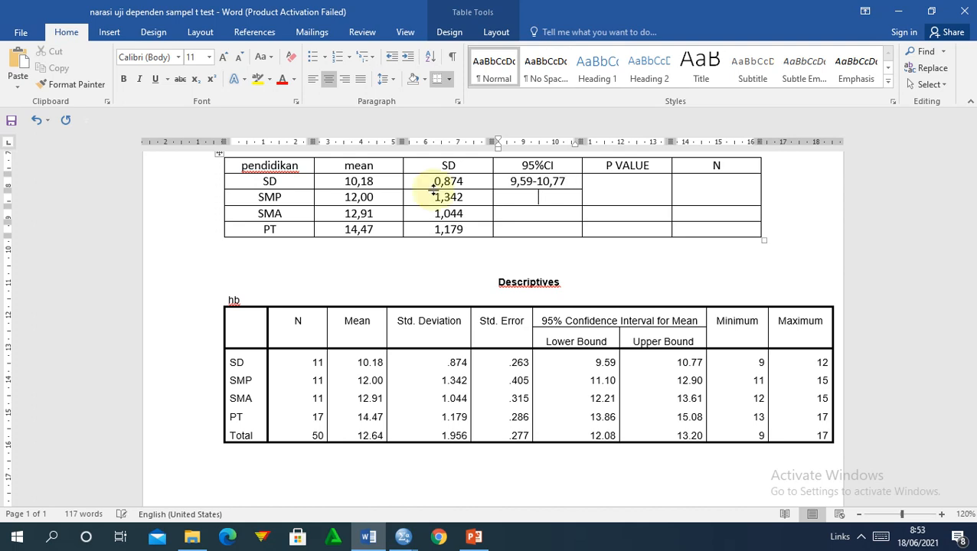
text(11,10)
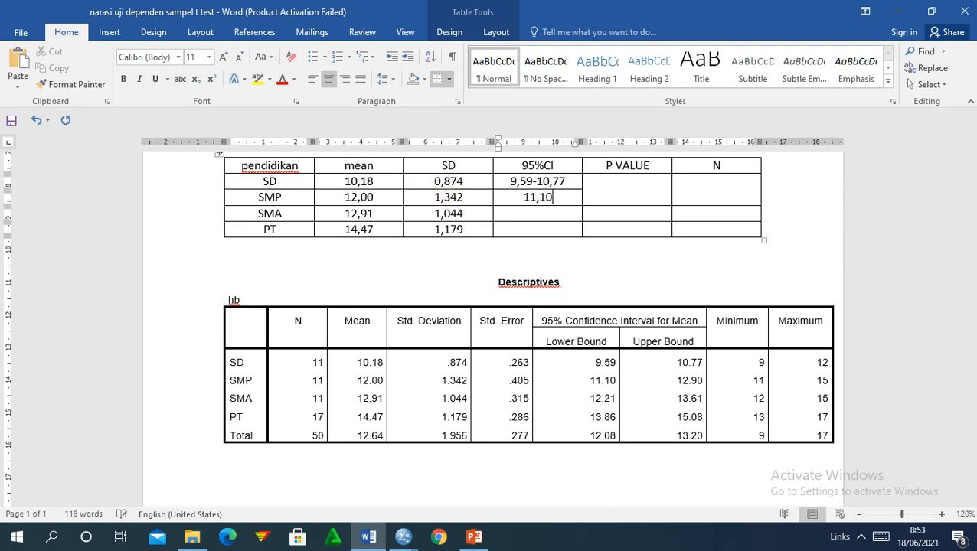
text(-12,90)
key(Down)
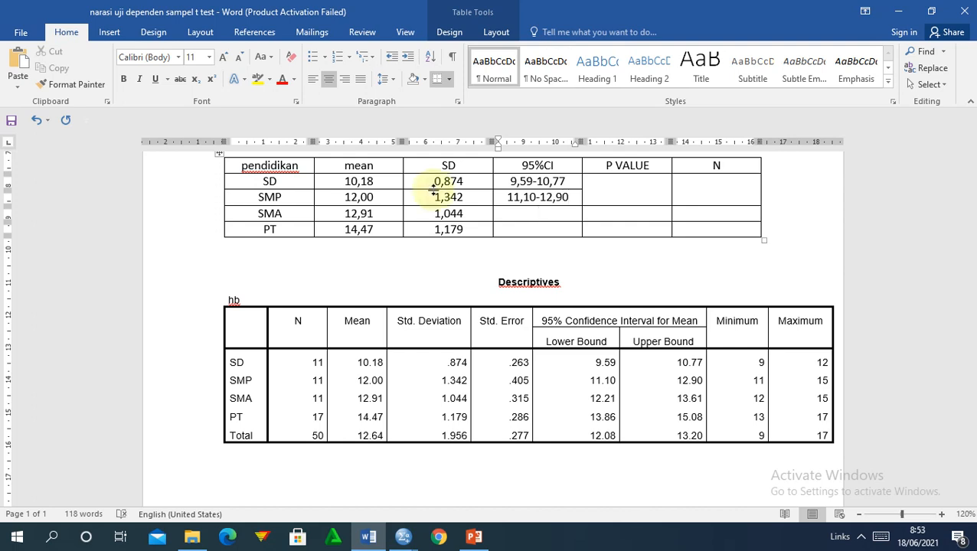
text(12,21)
key(Tab)
key(Left)
text(-)
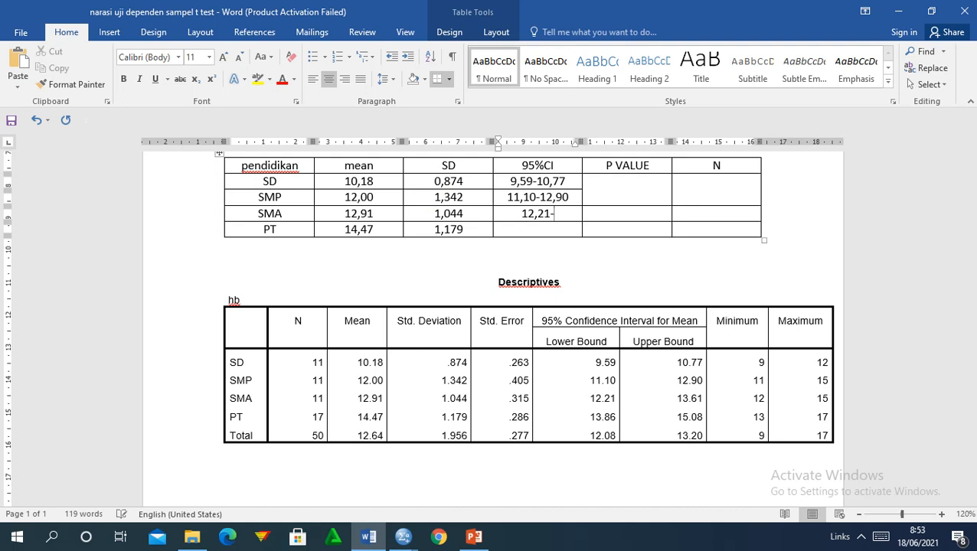
text(13,61)
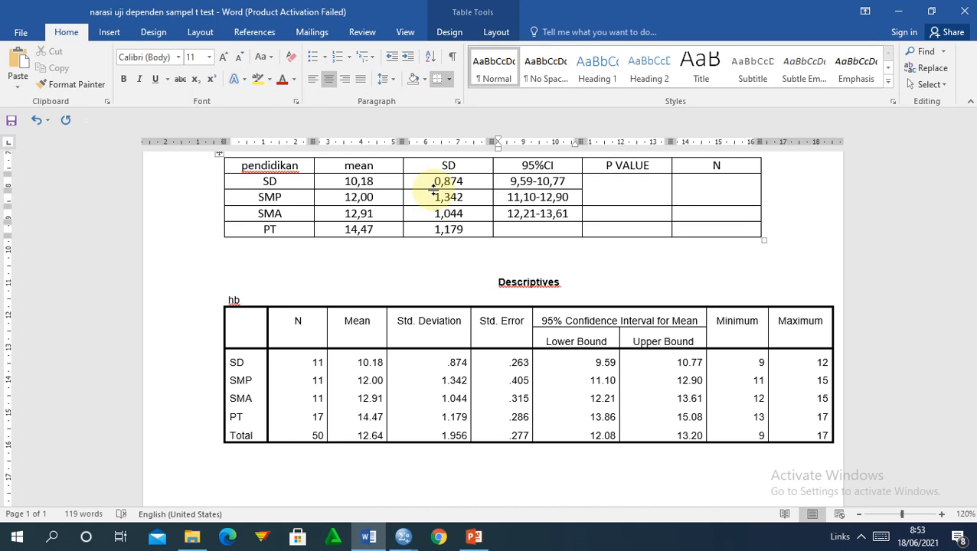
key(Down)
text(13,)
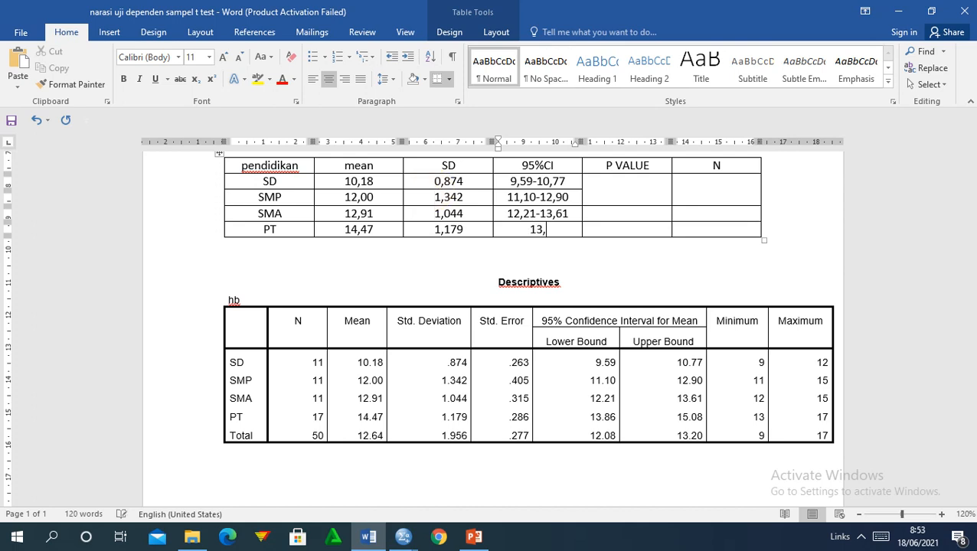
text(86-15,08)
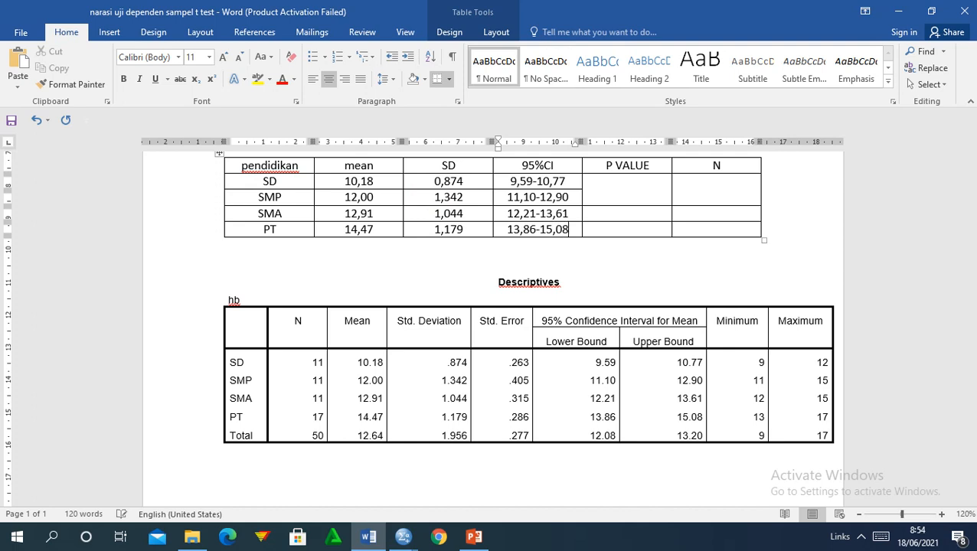
Delete the N column from Tabel 5.4.
drag(694, 166, 708, 232)
right_click(709, 231)
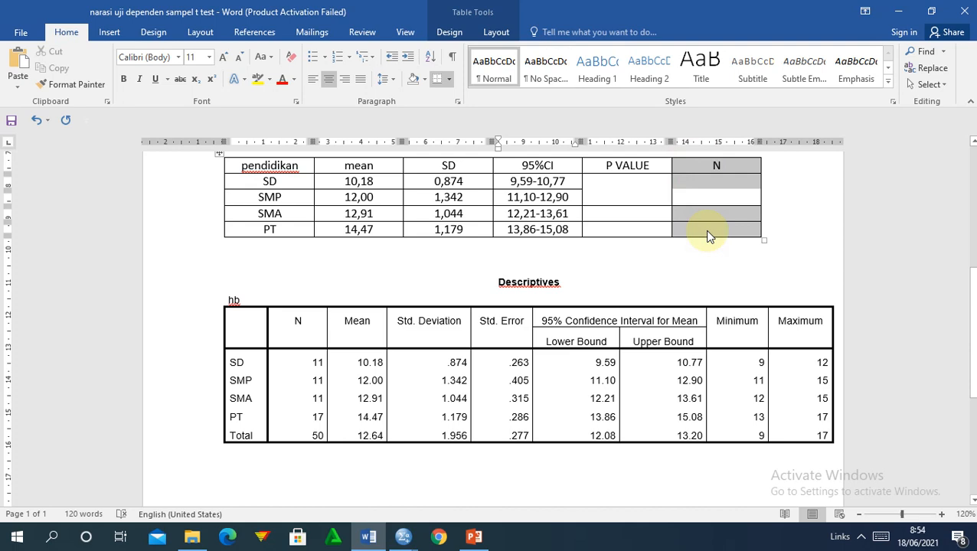
right_click(709, 237)
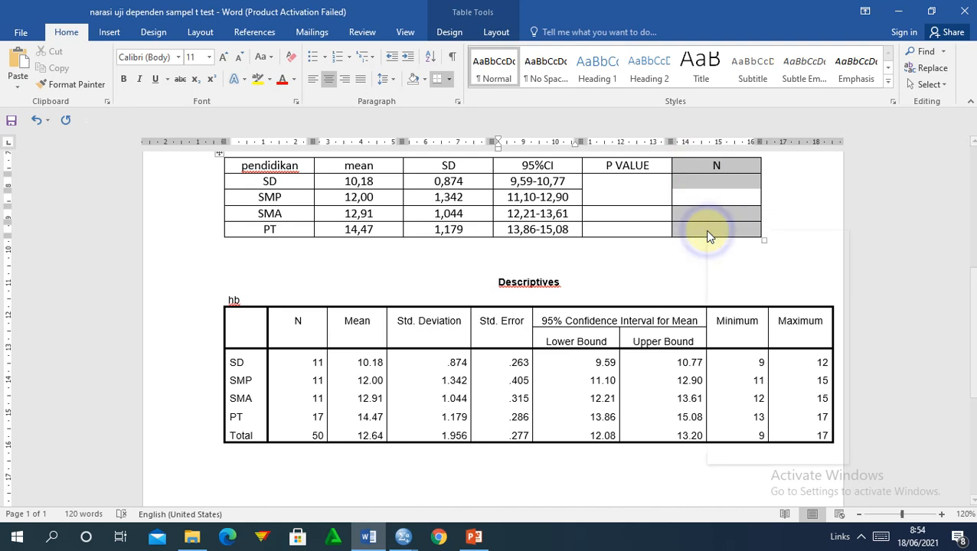
click(708, 237)
click(694, 165)
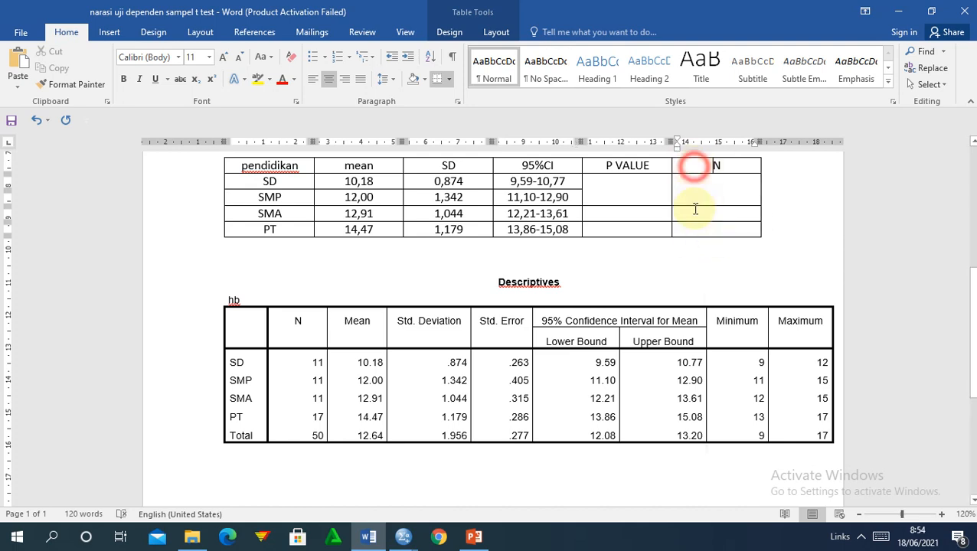
drag(696, 209, 694, 227)
right_click(694, 228)
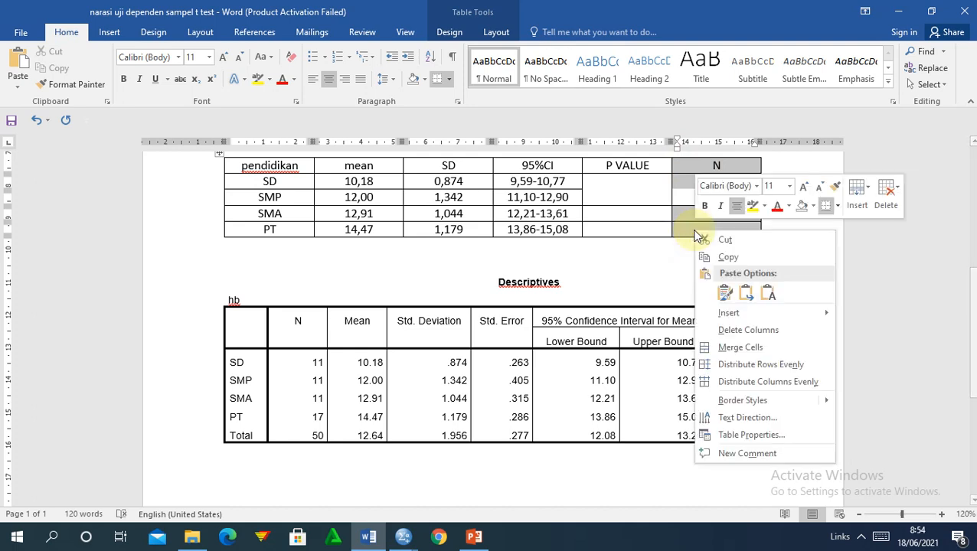
click(729, 331)
key(BackSpace)
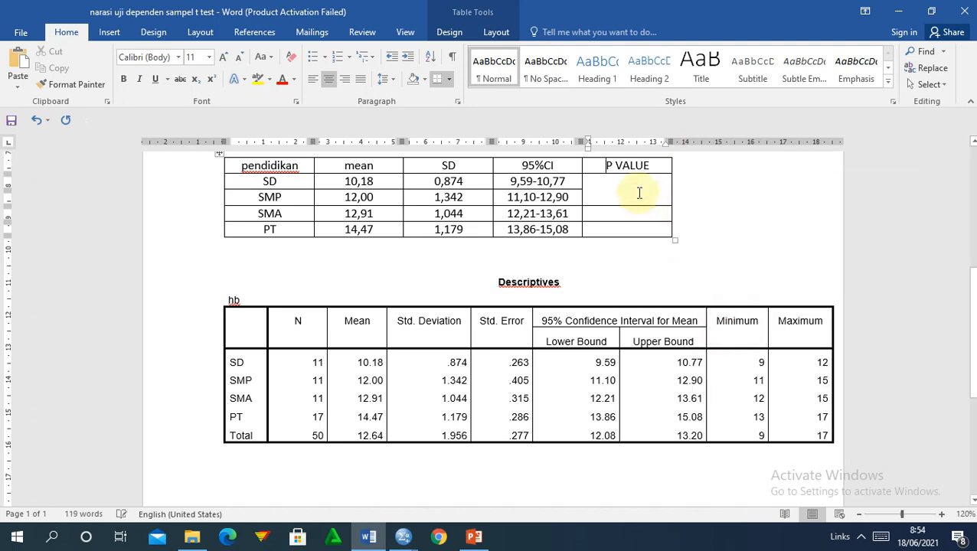
Merge the P VALUE cells of the SD to PT rows into one cell.
drag(639, 184, 632, 227)
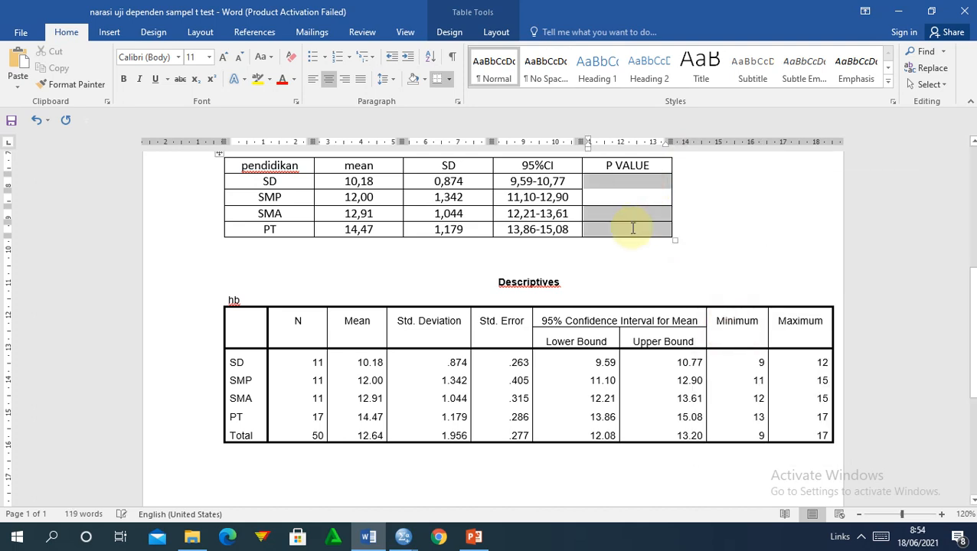
click(496, 31)
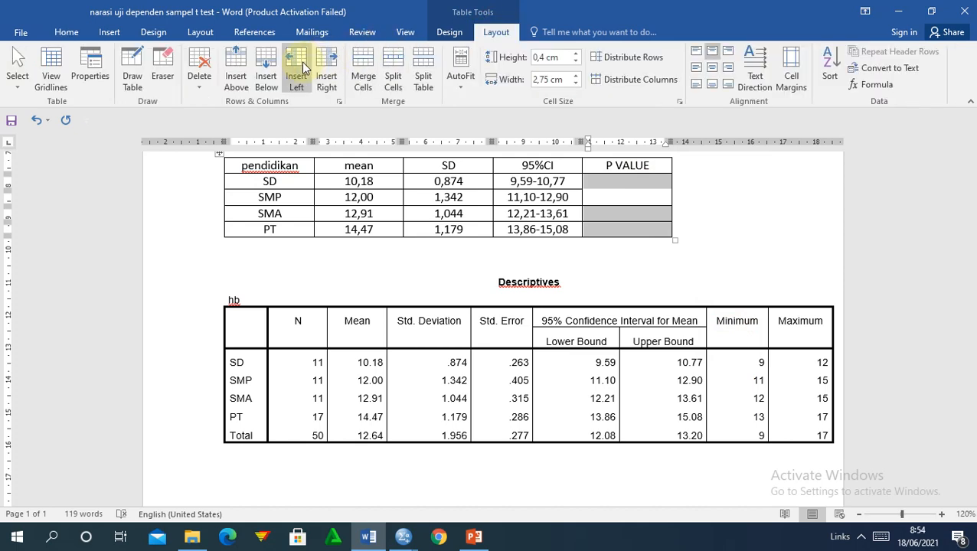
click(366, 75)
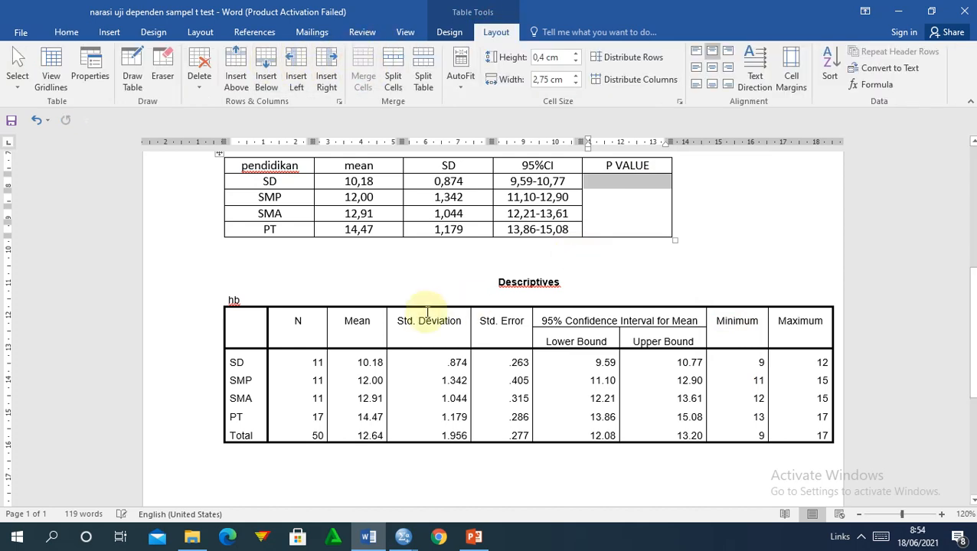
Delete the pasted SPSS Descriptives table from the document.
click(307, 298)
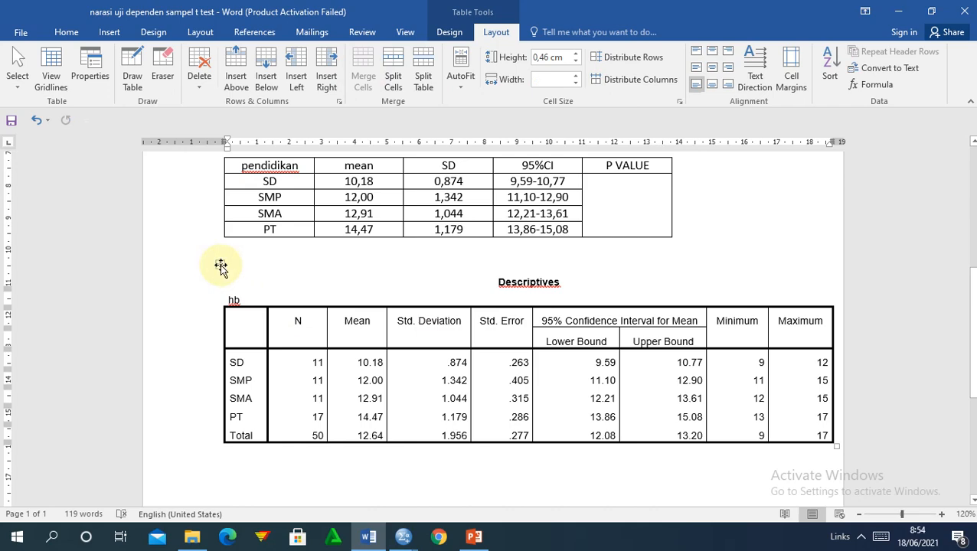
click(220, 264)
key(BackSpace)
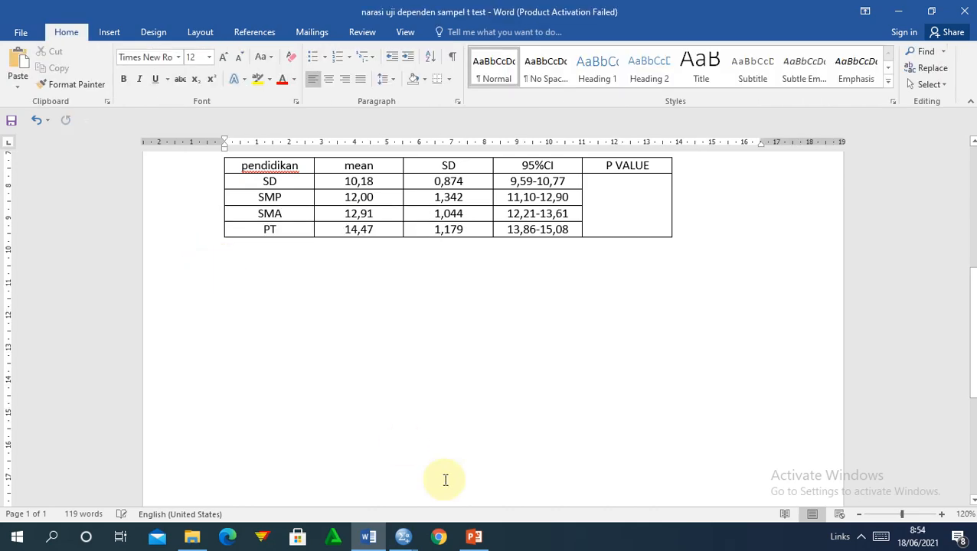
mouse_move(412, 539)
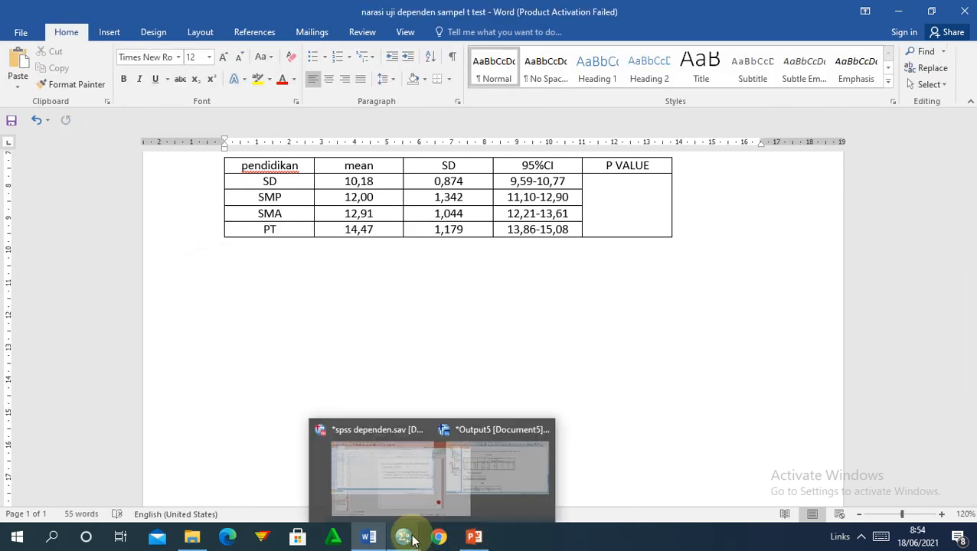
click(448, 475)
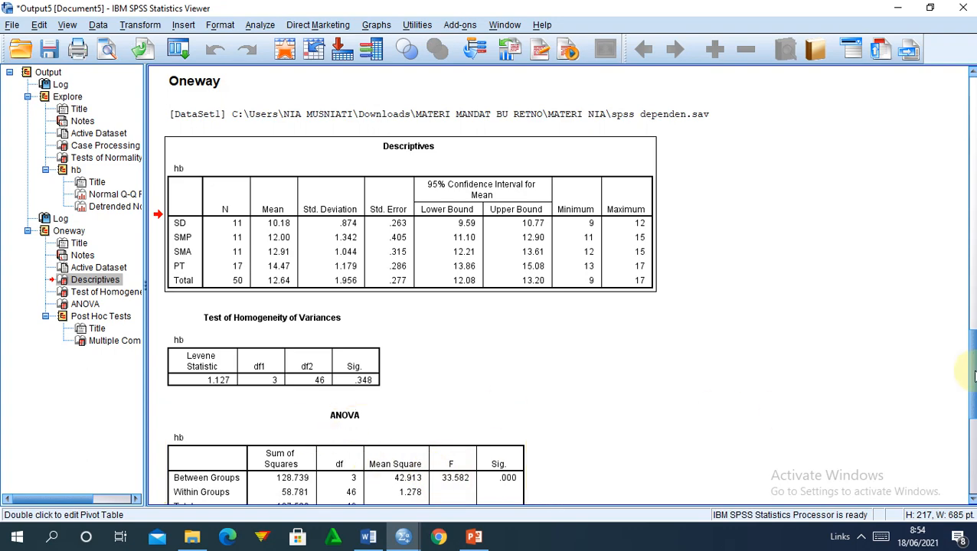
scroll(969, 383, down, 2)
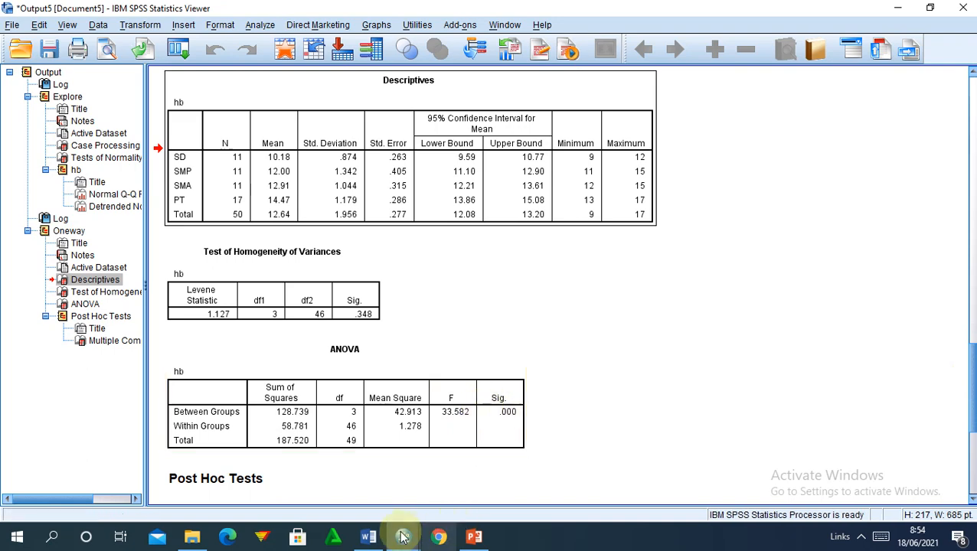
mouse_move(369, 536)
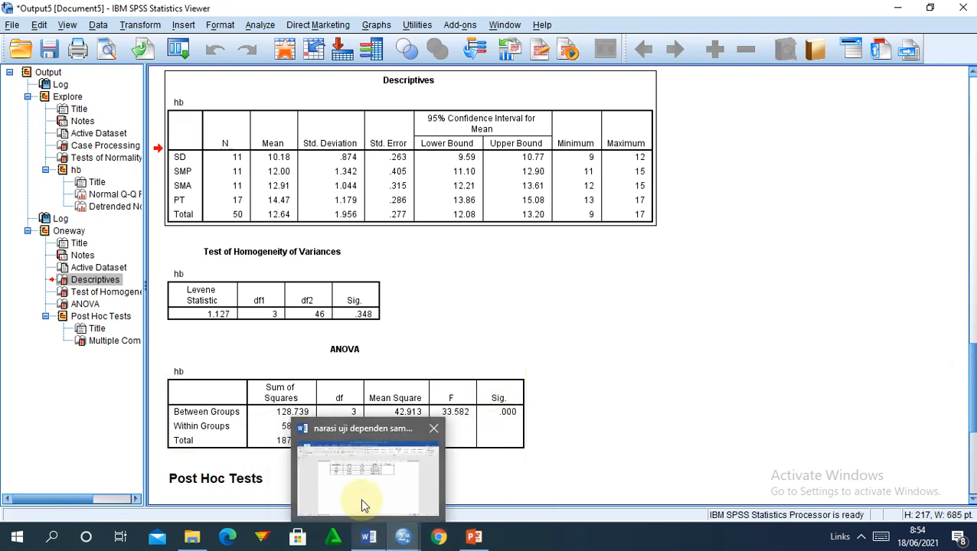
click(363, 503)
click(600, 216)
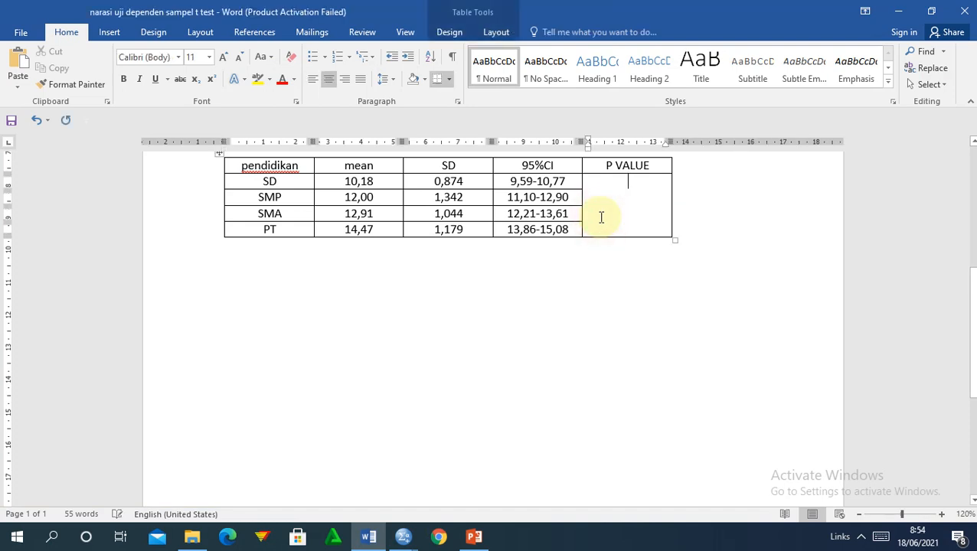
Enter 0,000 in the merged P VALUE cell and move to the blank line below the table.
text(0,000)
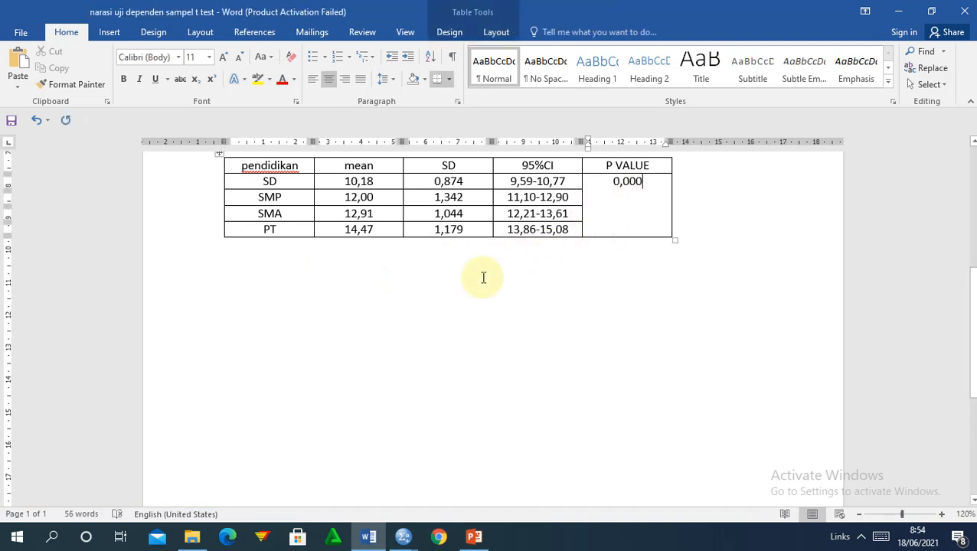
click(411, 305)
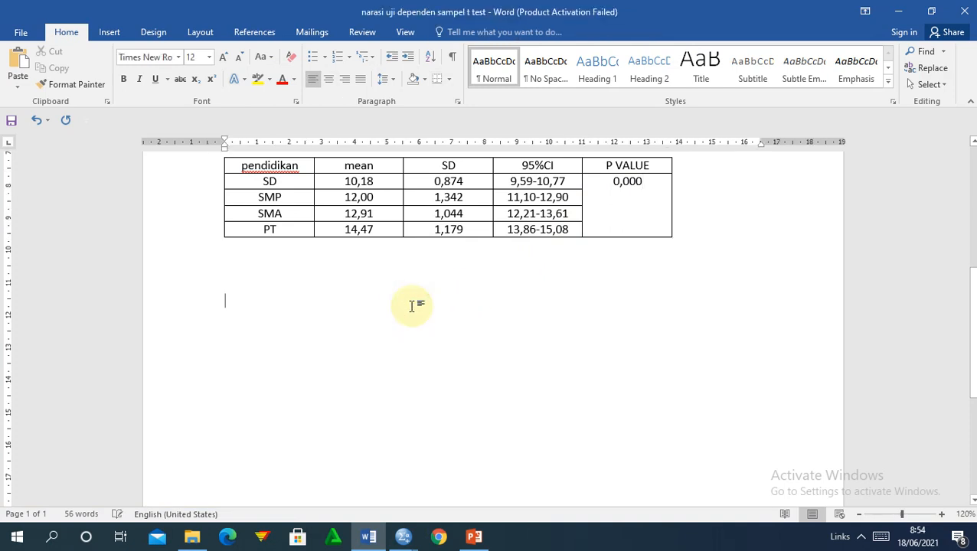
scroll(972, 142, up, 3)
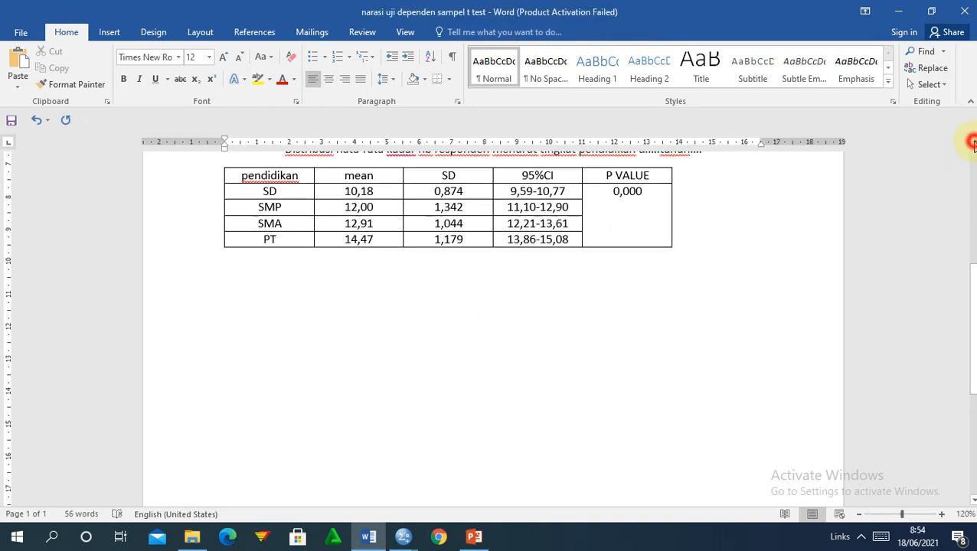
click(403, 539)
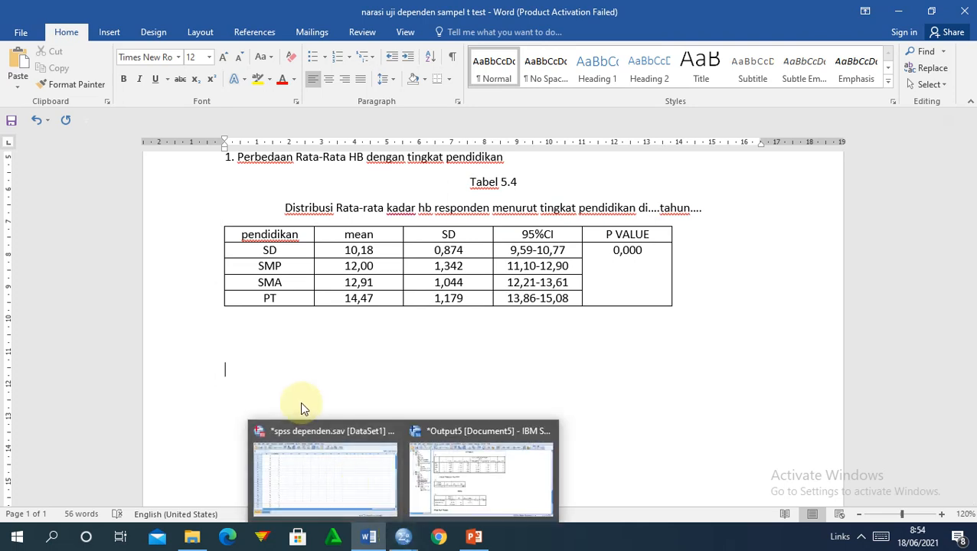
click(234, 361)
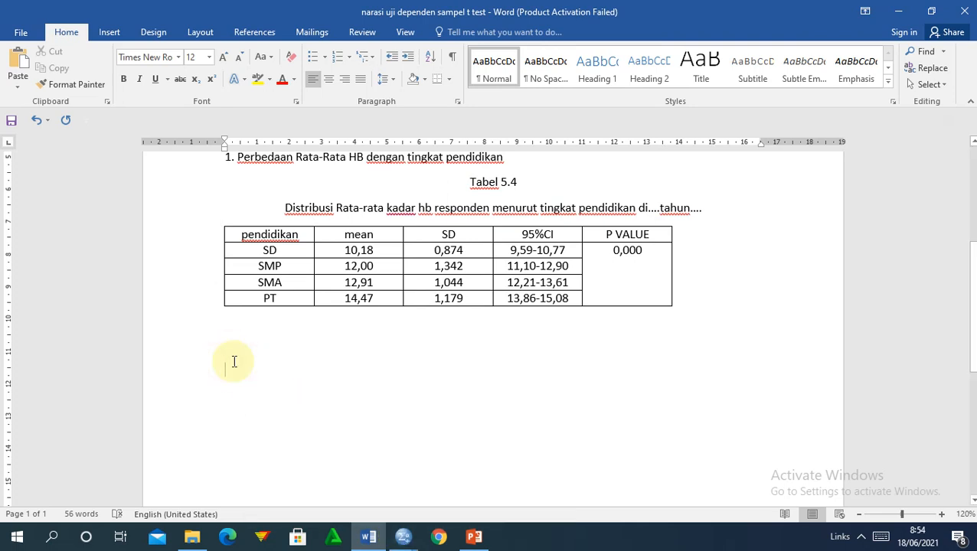
Begin the narrative below the table: 'Tabel 5.4 menunjukkan rata-rata kadar hb pada ib'.
key(BackSpace)
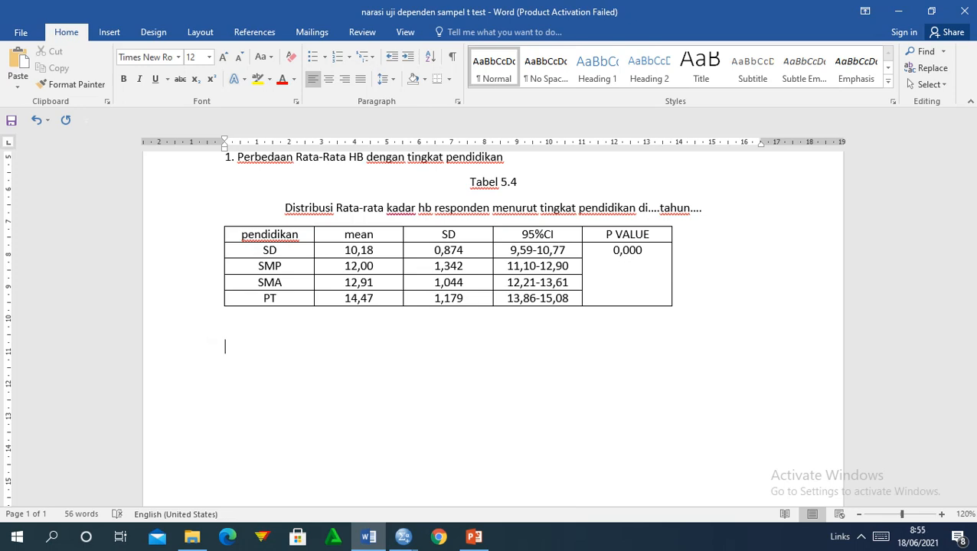
text(Tabel 5.4 m)
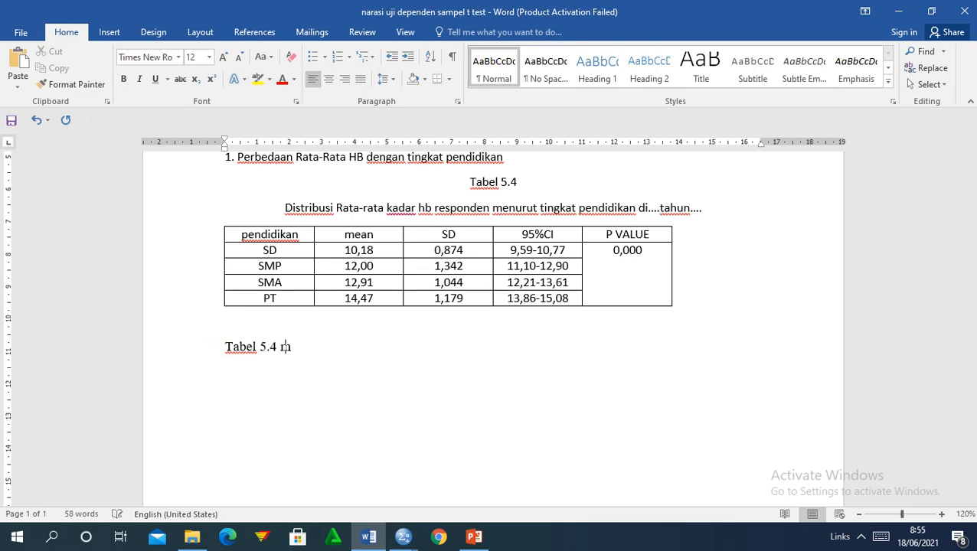
text(enunjukk)
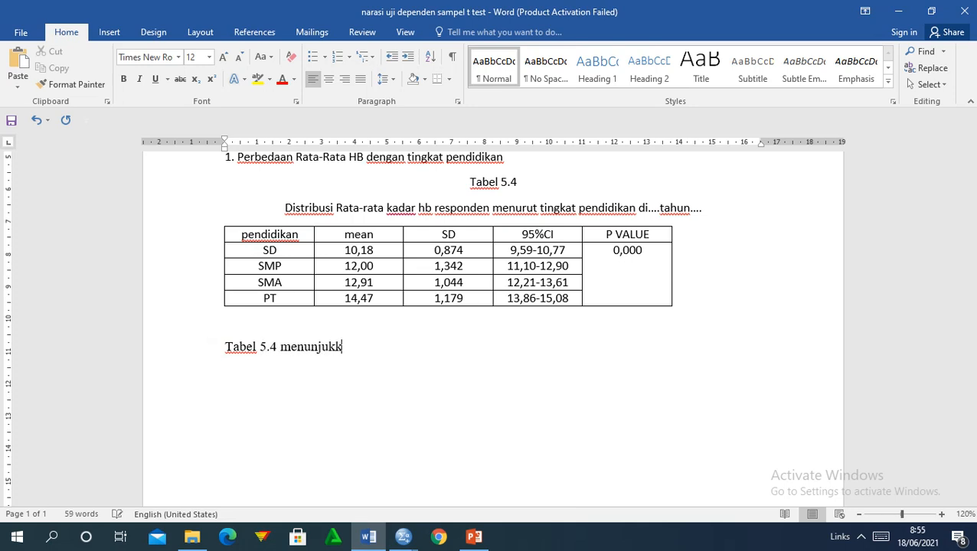
text(an k)
key(BackSpace)
text(kadar)
key(BackSpace)
key(BackSpace)
key(BackSpace)
key(BackSpace)
key(BackSpace)
key(BackSpace)
text(rata-rata)
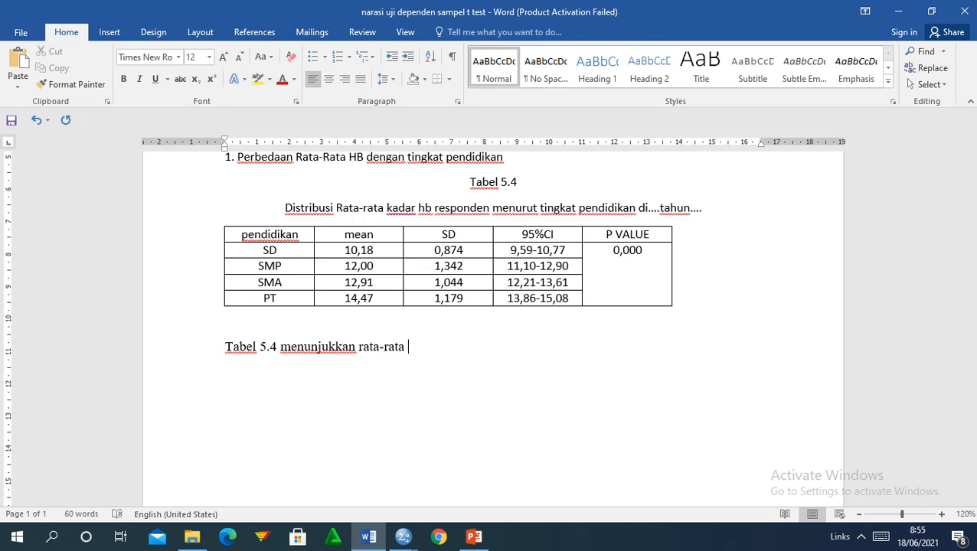
text( kadar hb pada)
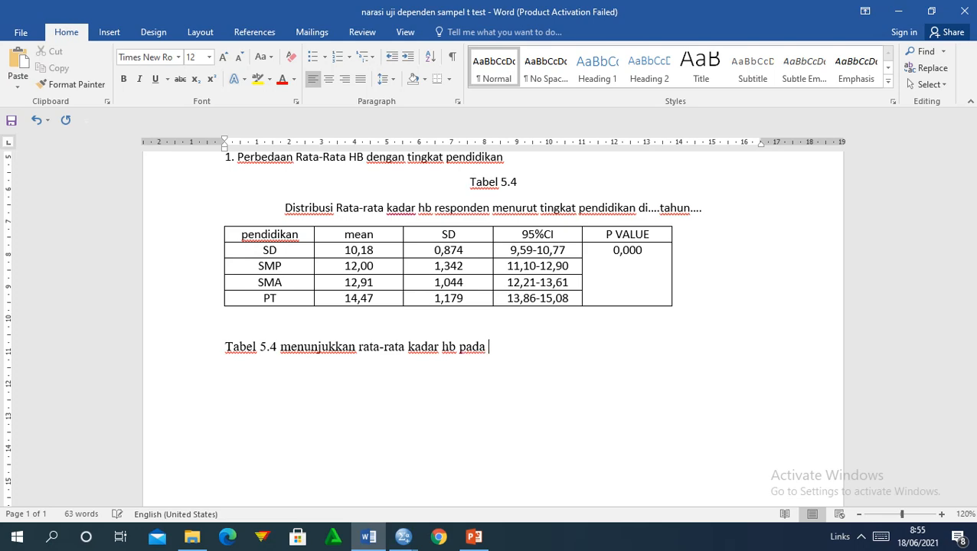
text( ibu)
key(BackSpace)
click(681, 289)
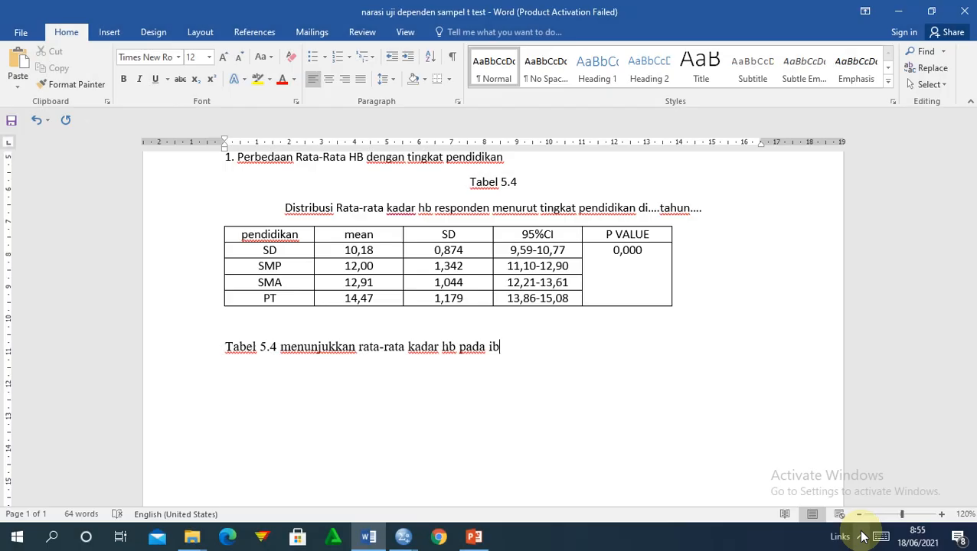
Pause and resume the Bandicam recording from the system tray, then hide its window.
click(862, 536)
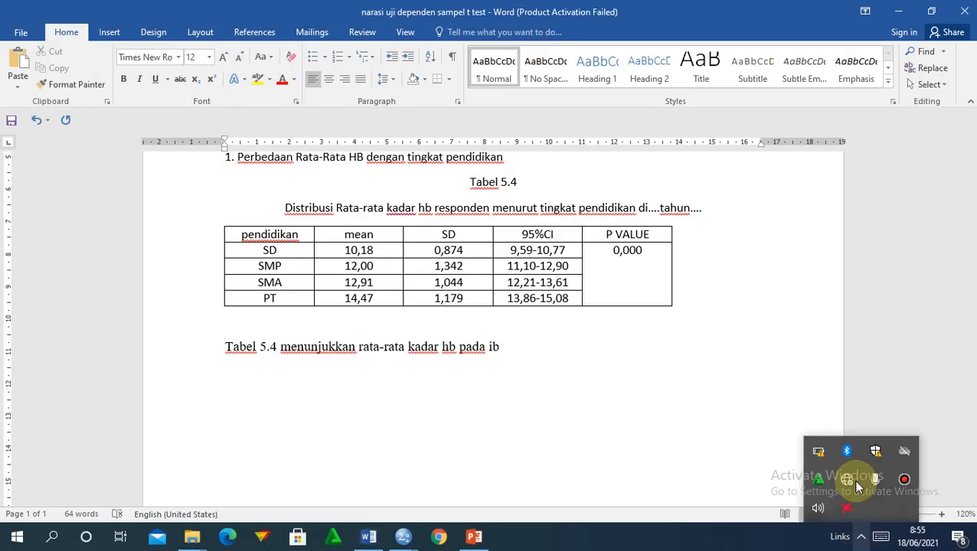
click(904, 479)
click(772, 131)
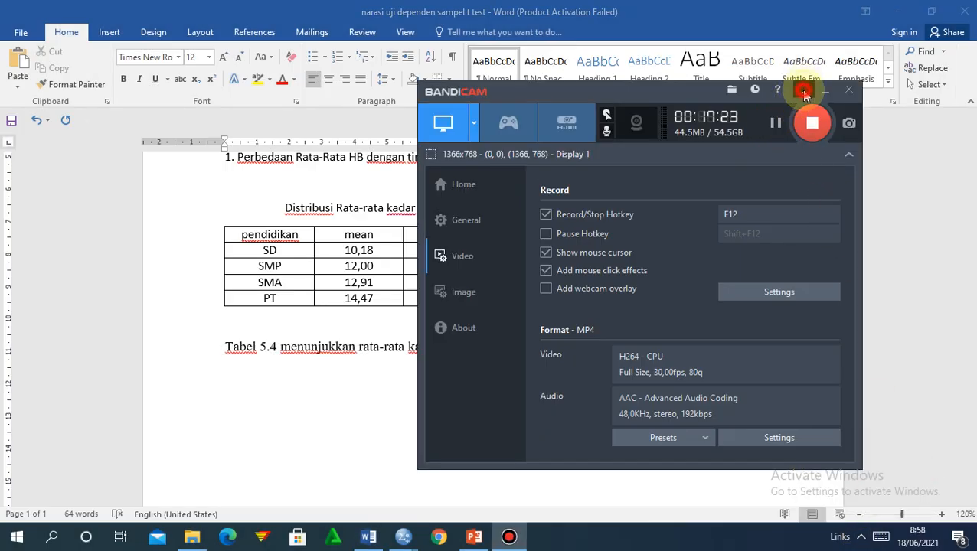
click(804, 91)
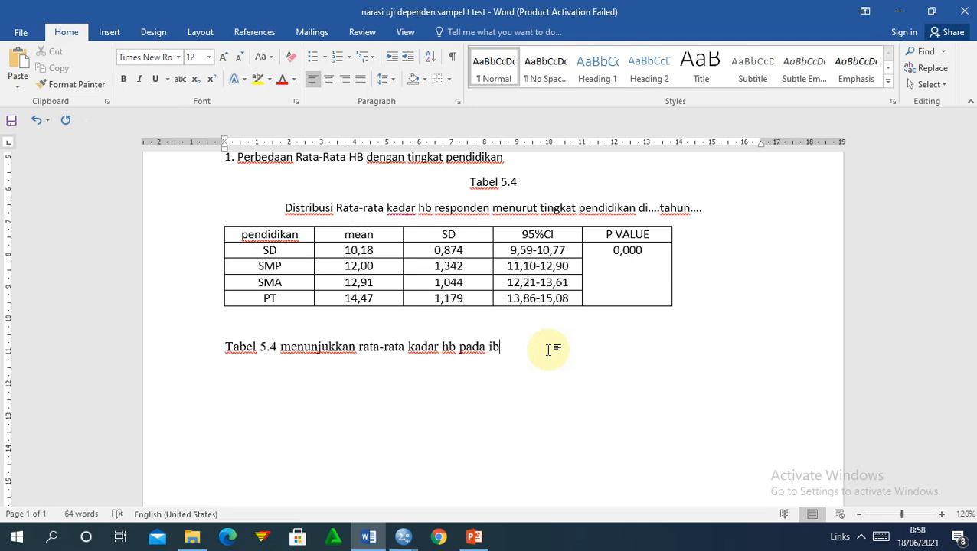
Continue the paragraph: SD mean 10,18 (SD 0,874), SMP mean 12,00 (SD 1,342), SMA mean 12,91.
text(u yang m)
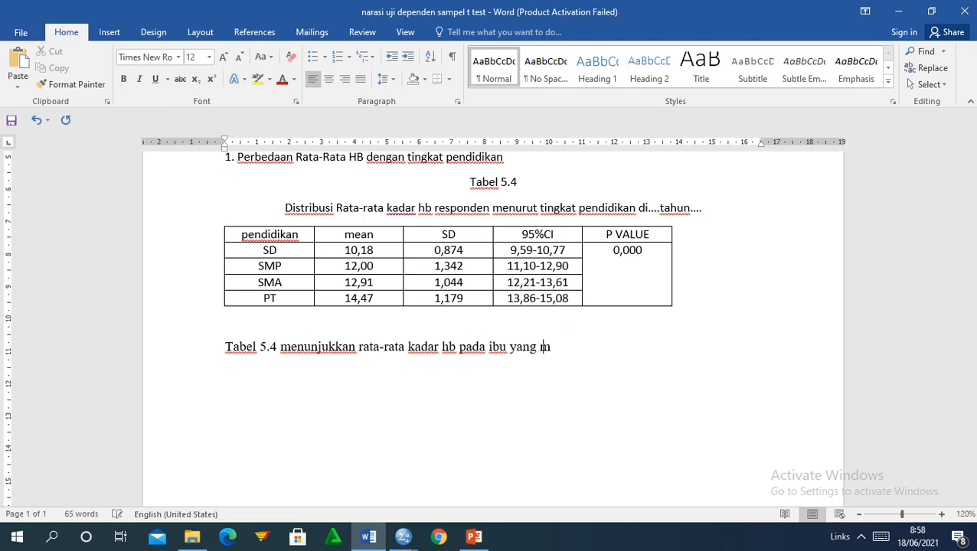
text(emiliki p)
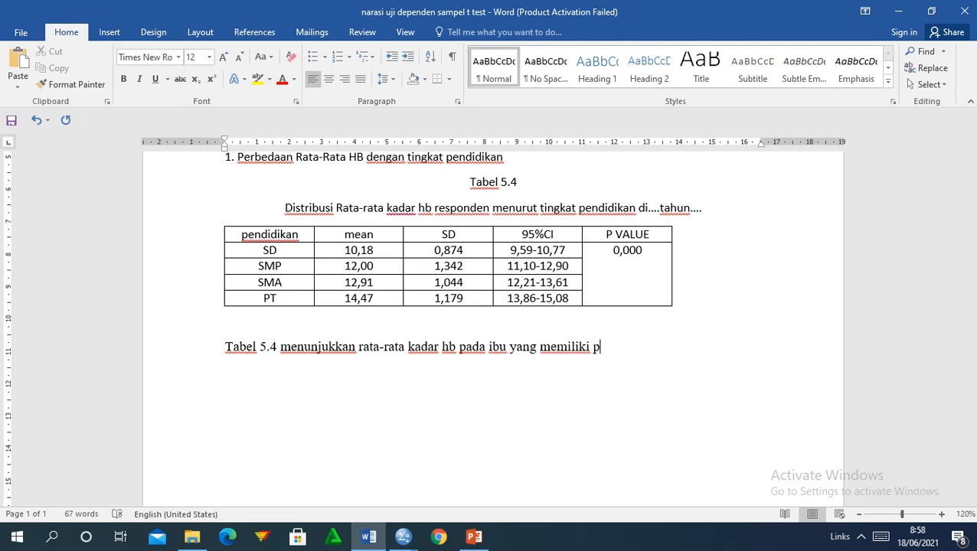
text(endidikan )
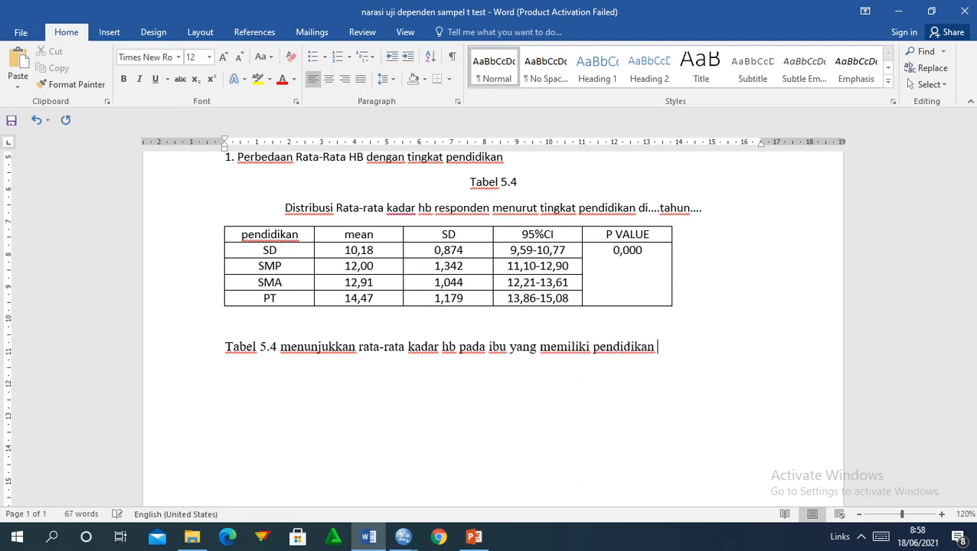
text(SD adalah 10)
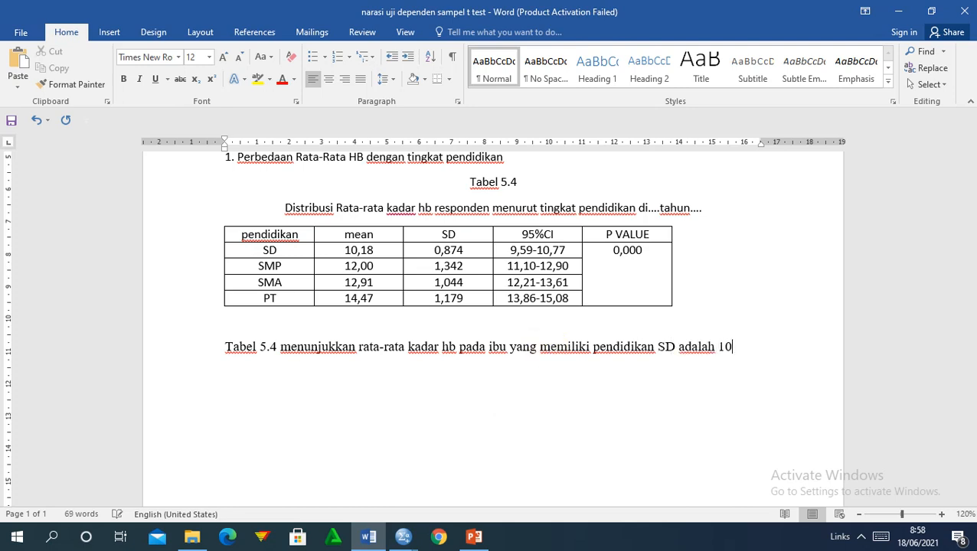
text(,1)
text(8)
text( d)
text(engan S)
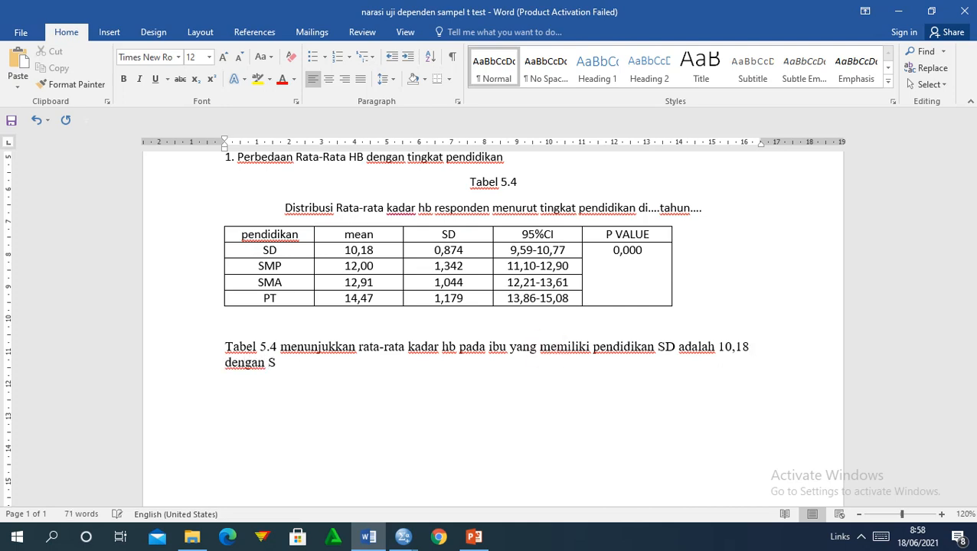
text(D 0,874. Pada ibu)
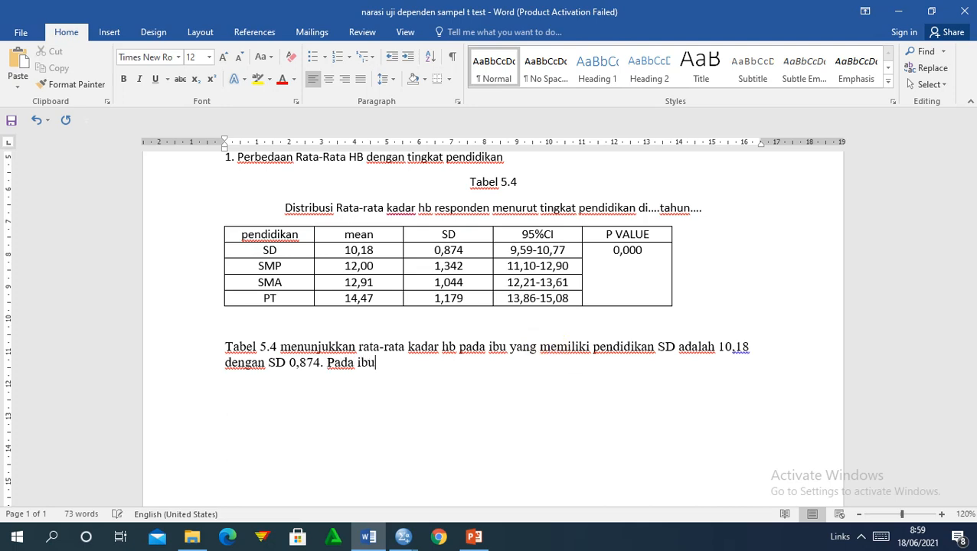
text( yang memili)
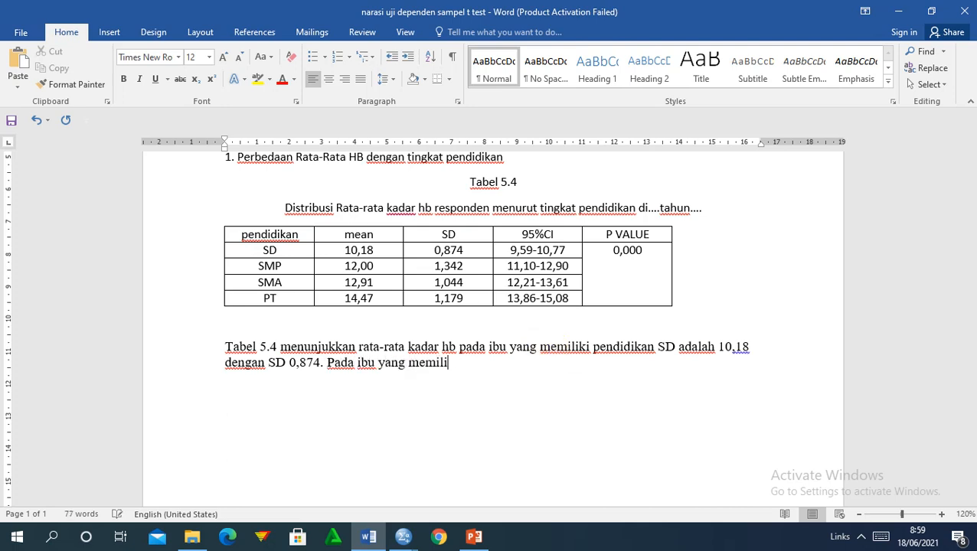
text(ki pendiidkan)
key(BackSpace)
key(BackSpace)
key(BackSpace)
key(BackSpace)
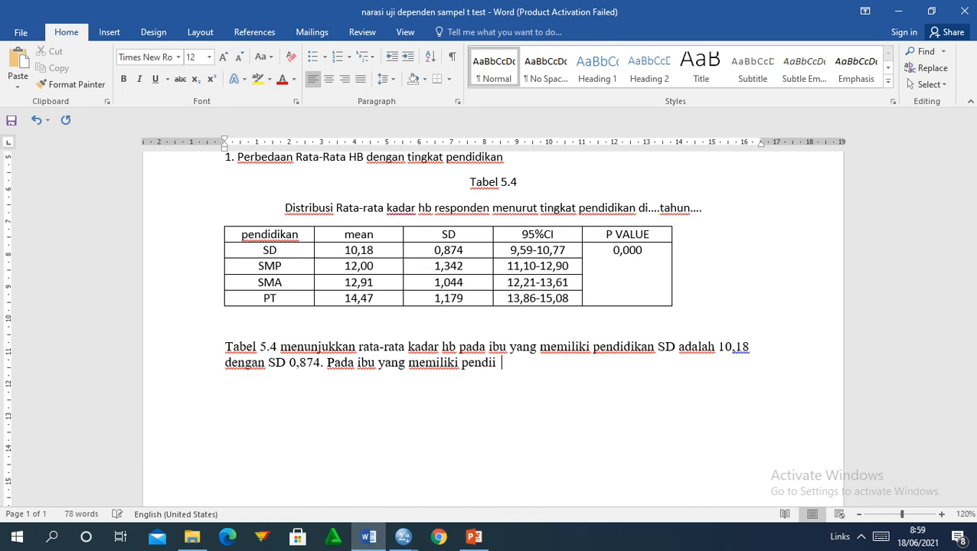
text(dikan SMP)
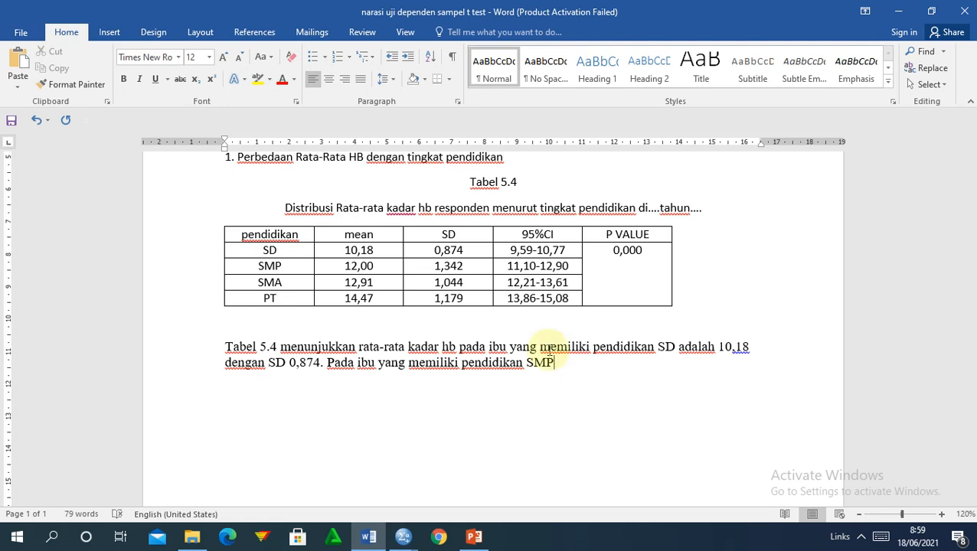
text(, rata r)
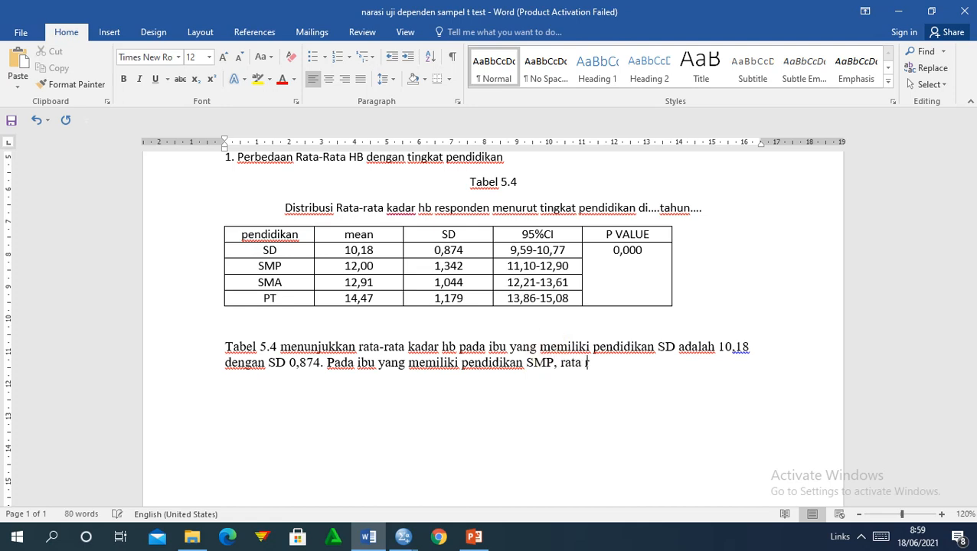
text(ata kada)
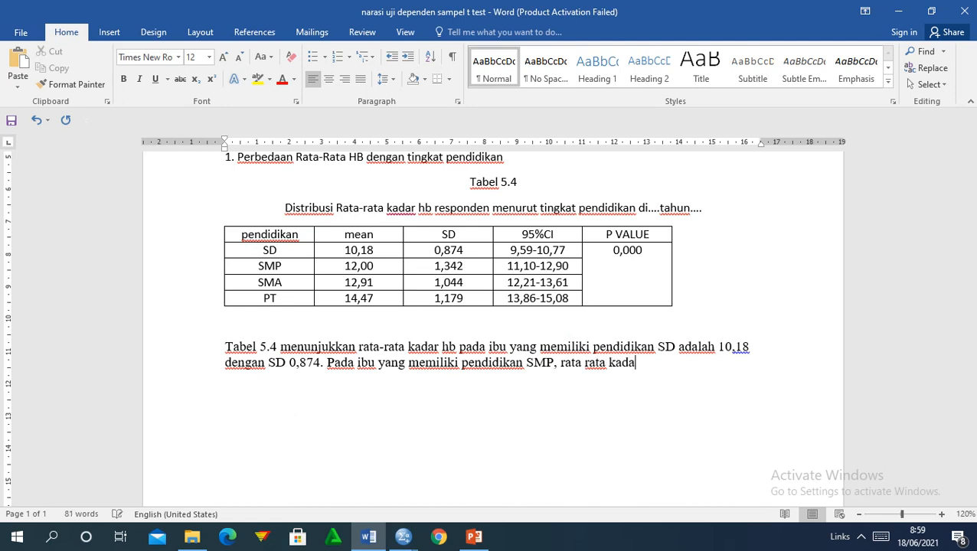
text(r hb adalah)
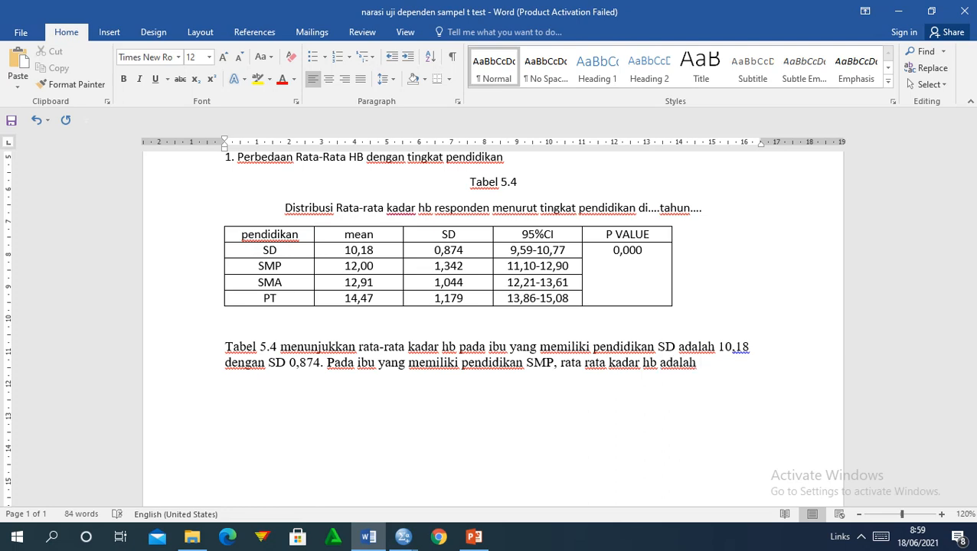
text( 12,00)
text( dengan )
text(SD )
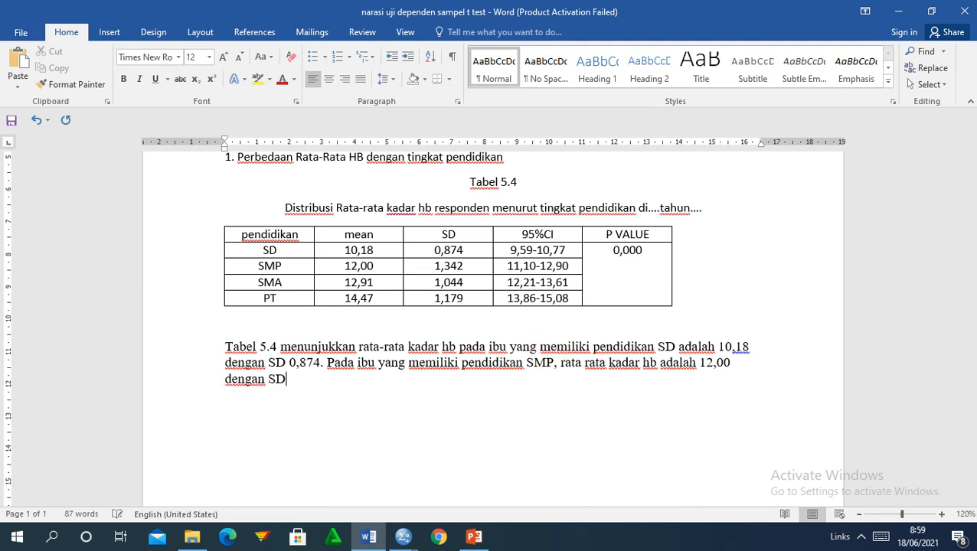
text(1,)
text(343)
text(2)
text(.)
text( Pada ibu)
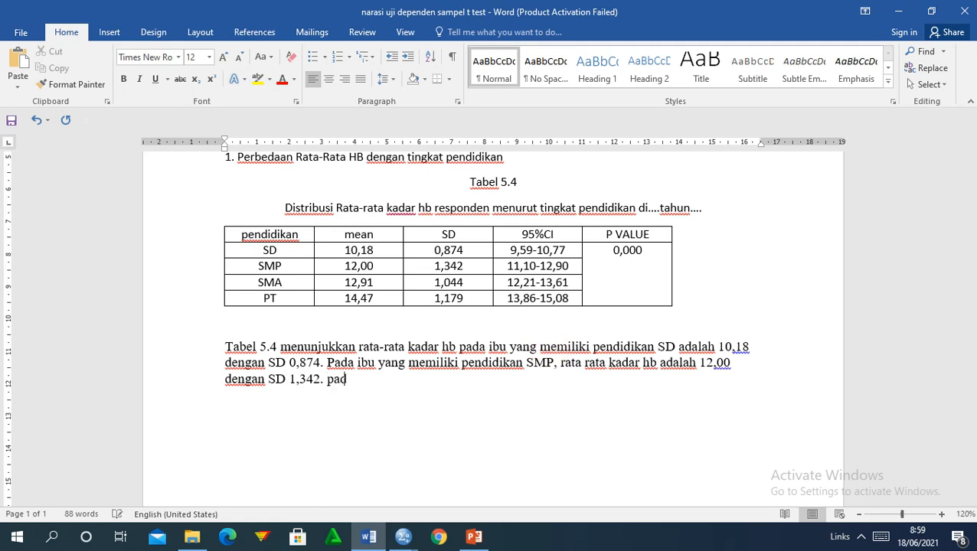
text( yang)
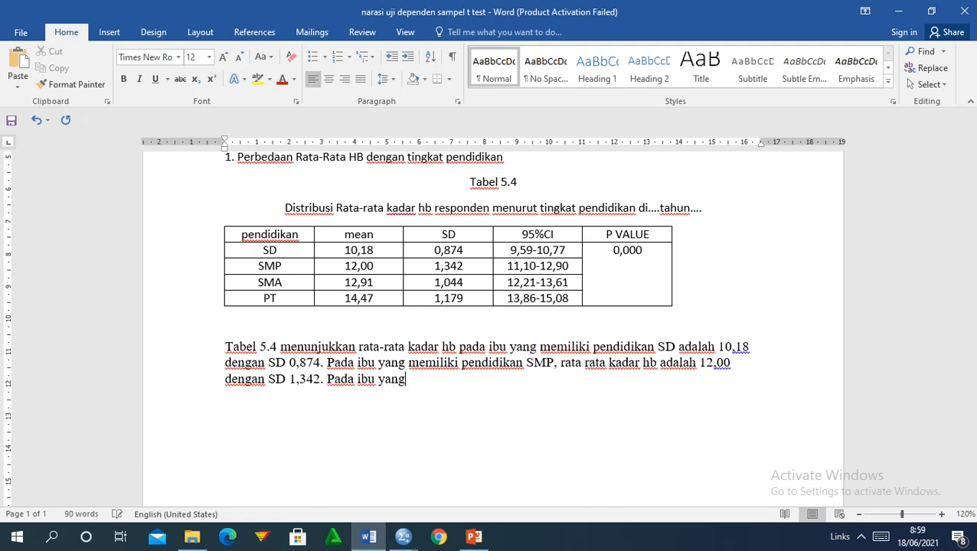
text( memiliki p)
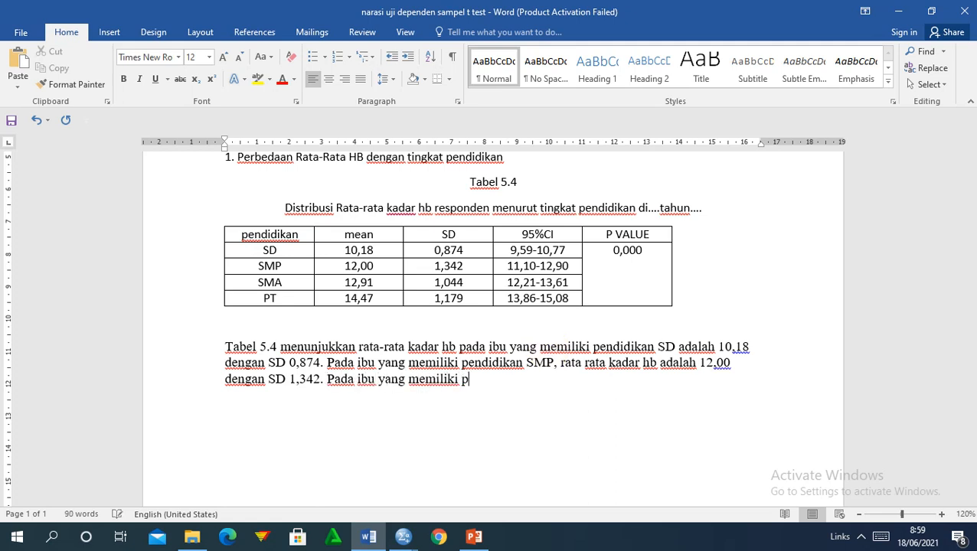
text(endidikan SMA)
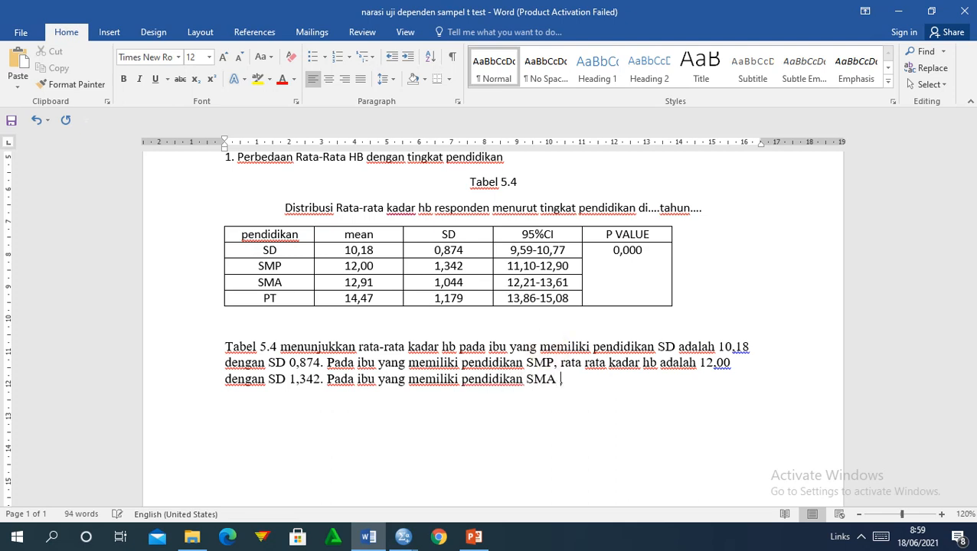
text( , e)
key(BackSpace)
text(rata-rata kadar )
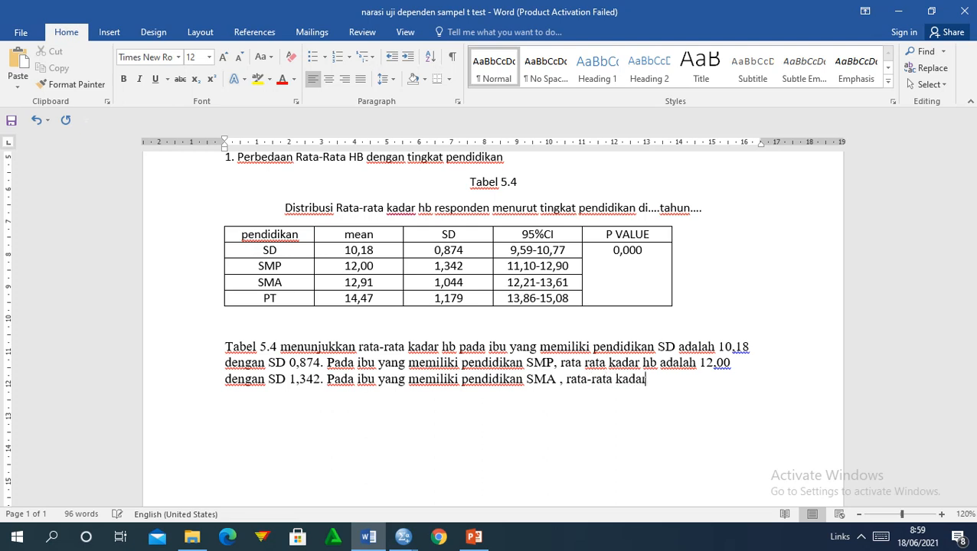
text(hbnya adalah)
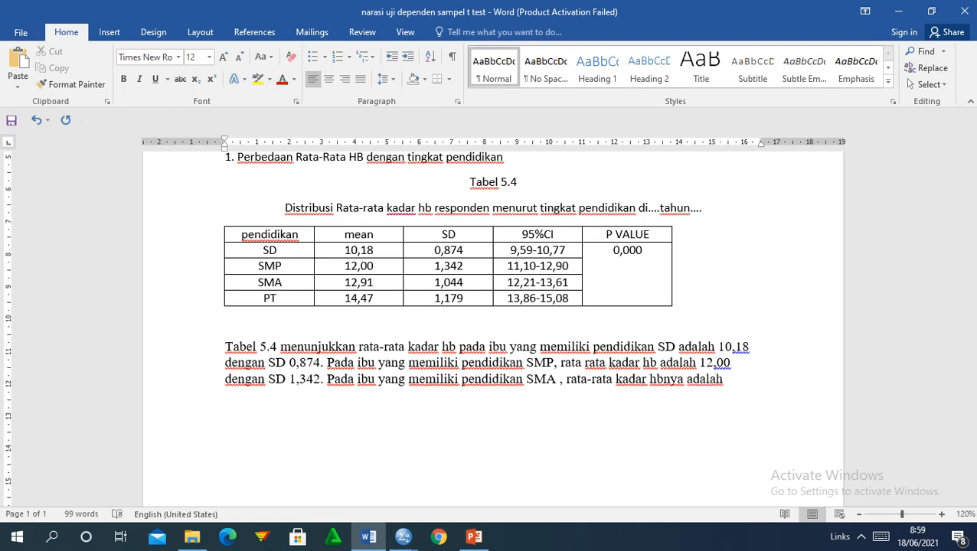
text( 12,91)
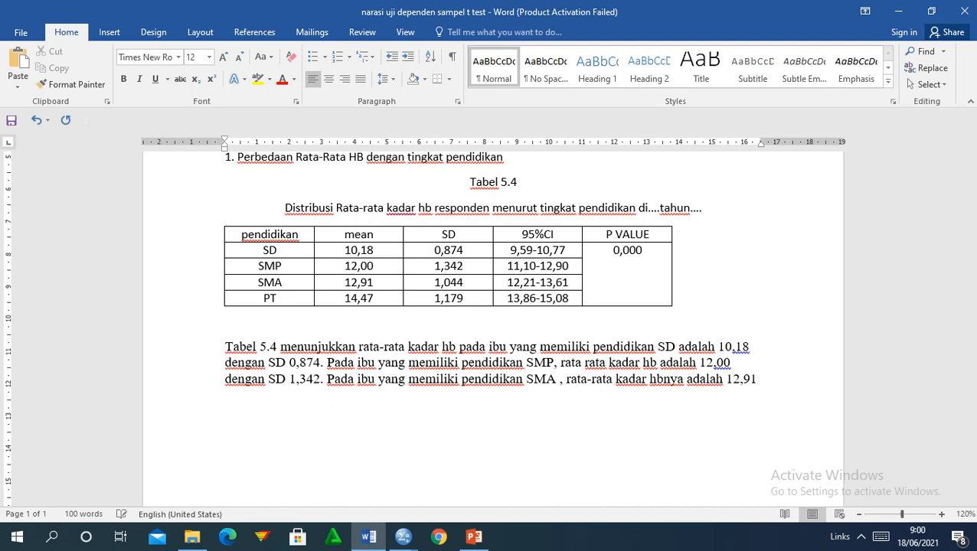
text(. Pada ibu y)
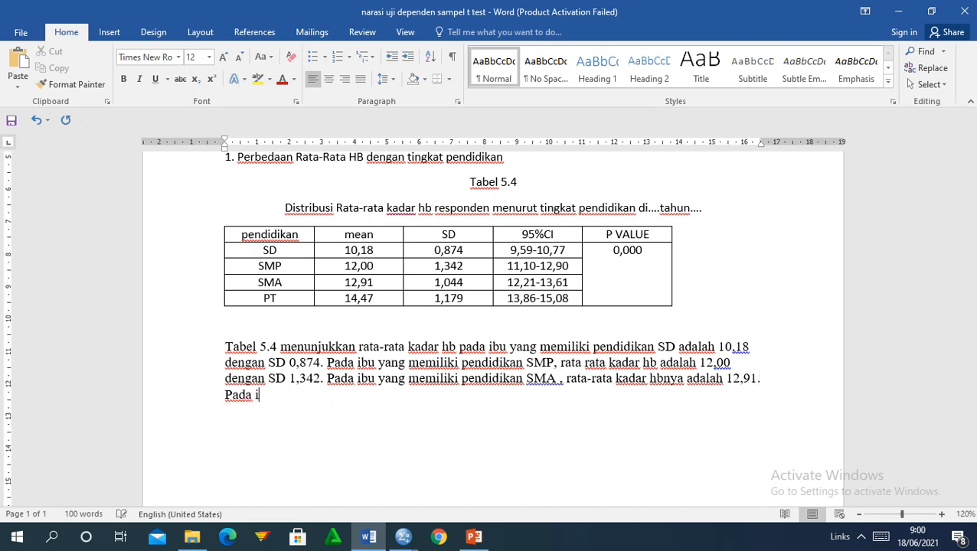
text(ag)
Add the PT education group sentence: mean hb 14,47 with SD 1,179.
key(BackSpace)
text(ng mei)
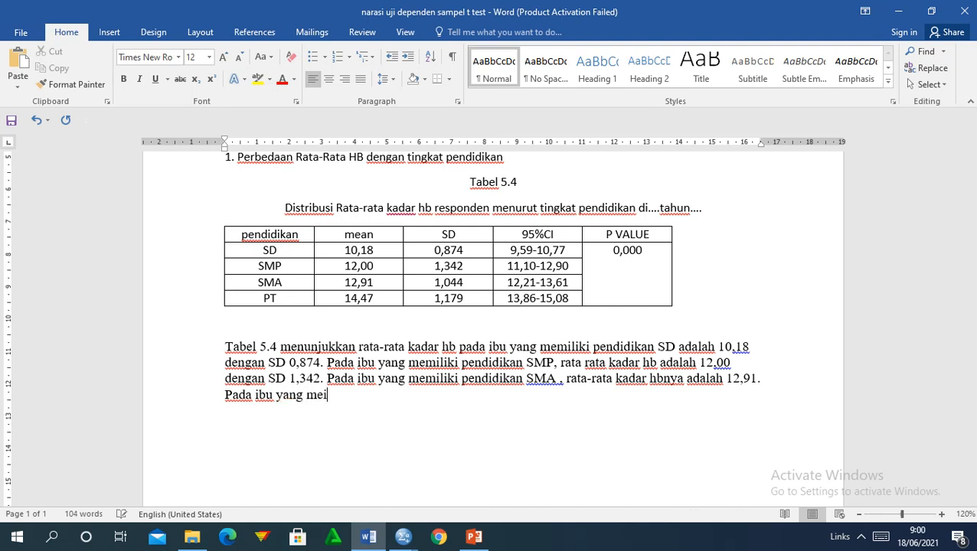
key(BackSpace)
text(miliki pendidikan )
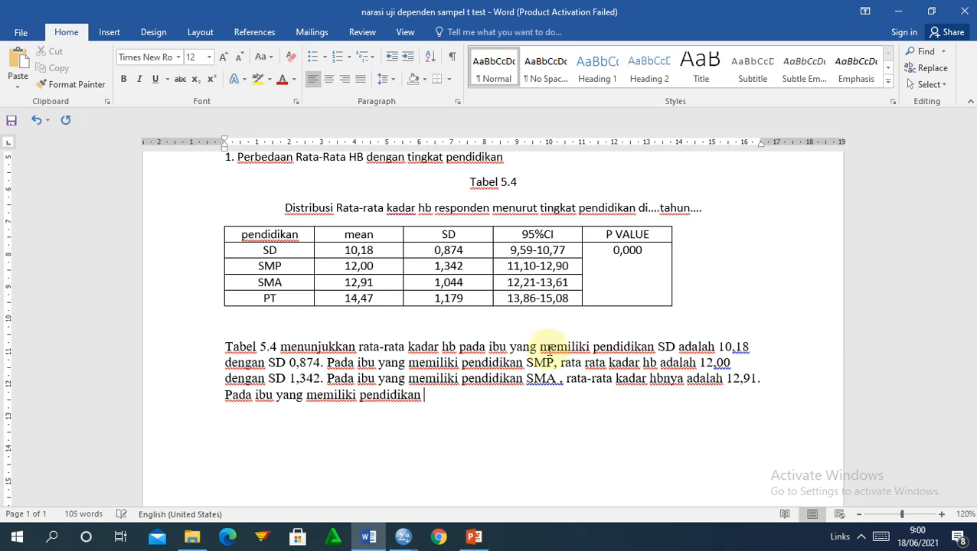
text(PT, rata-)
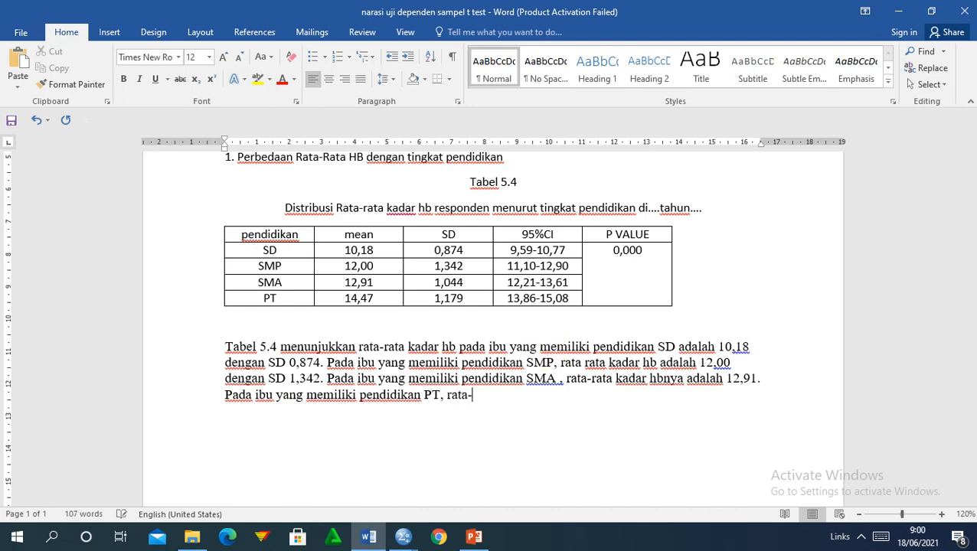
text(rata kadar hb)
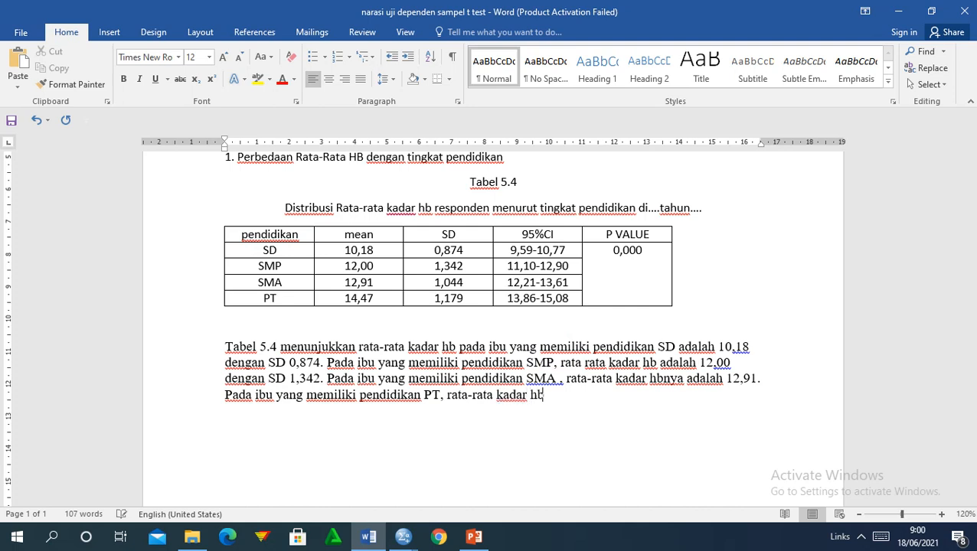
text( nya adala)
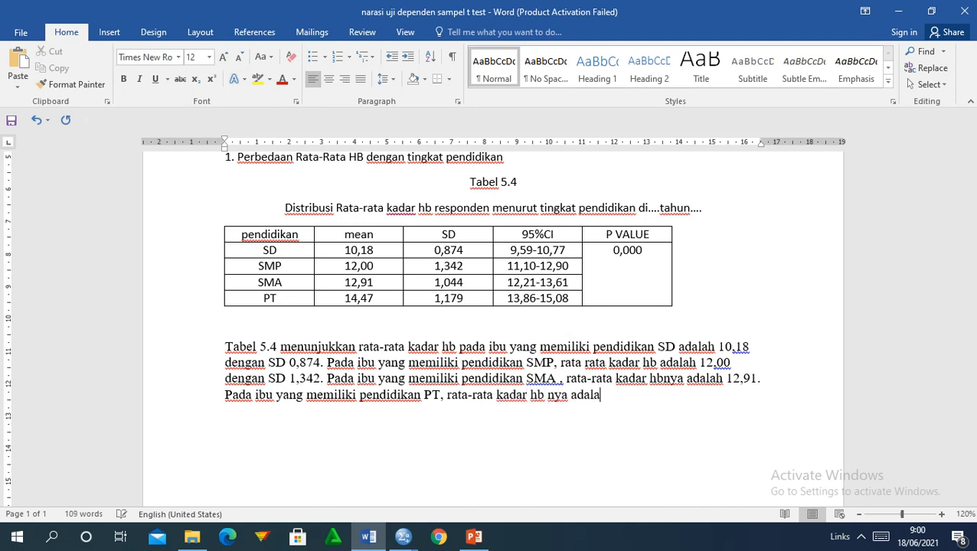
text(h 14,47)
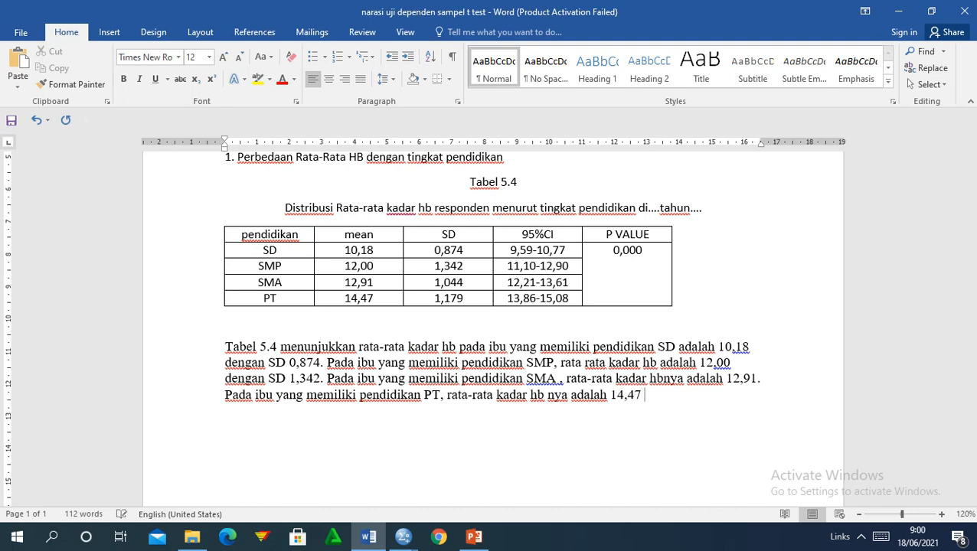
text( dengan SD)
text(1m)
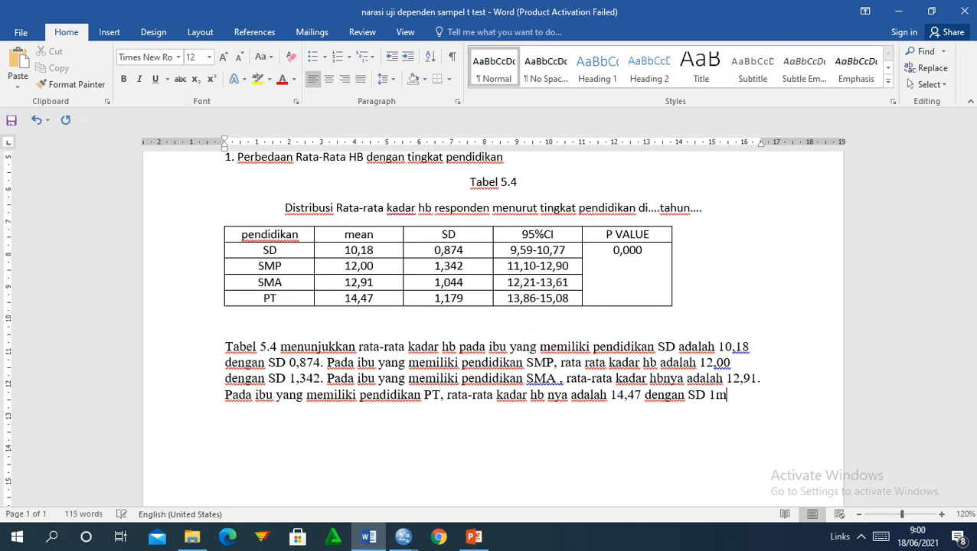
key(BackSpace)
text(,179)
Write the conclusion: p= 0,000, so at alpha 5% hb differs across the four education levels.
text(hasil)
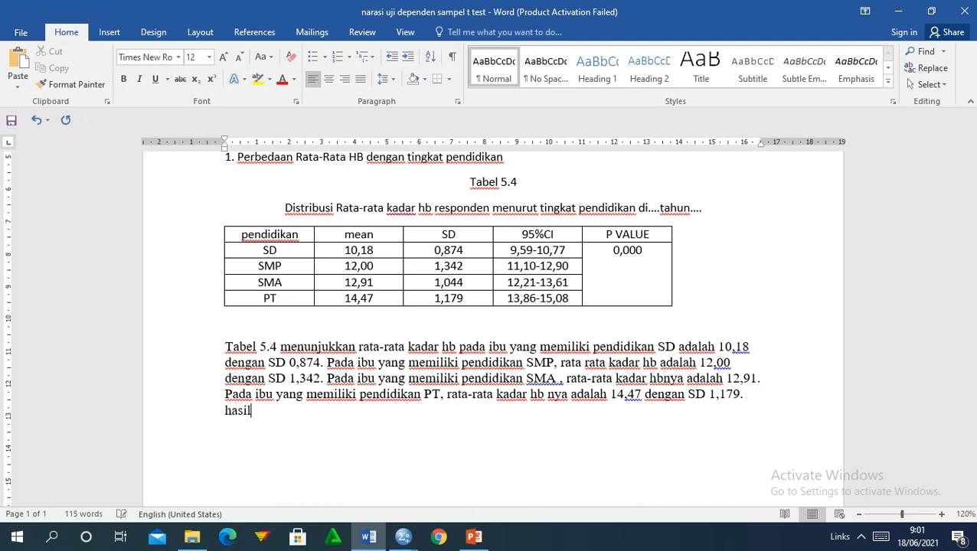
text( uji statistii)
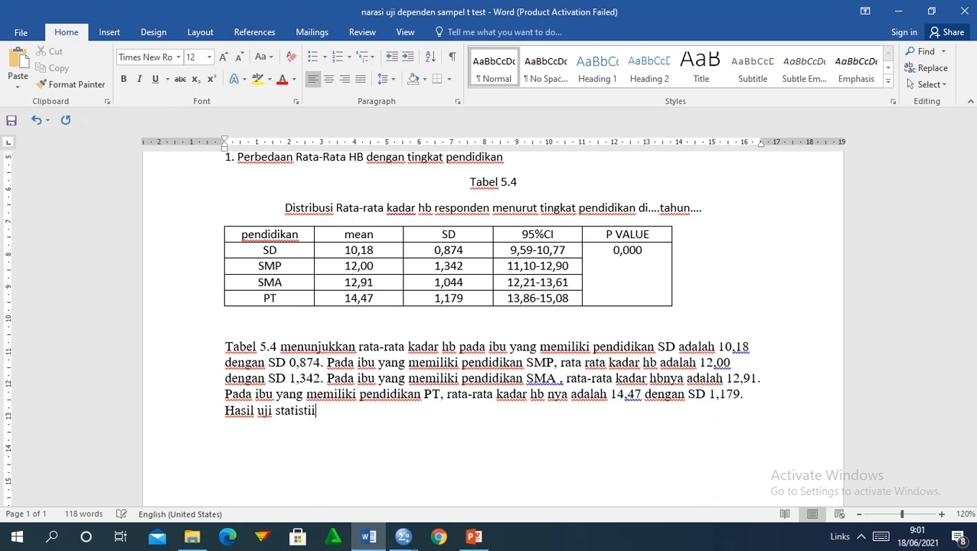
key(BackSpace)
text(c didapatka)
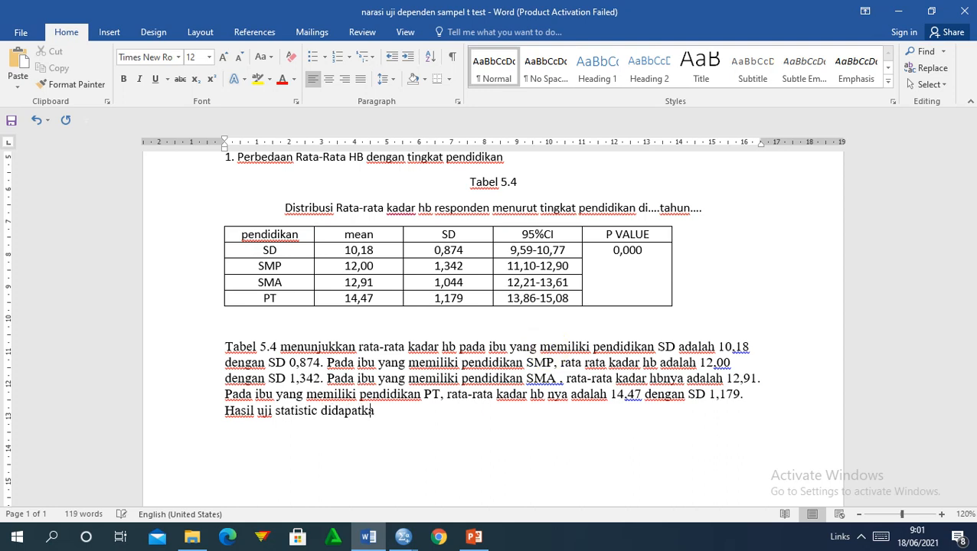
text(n nilai p)
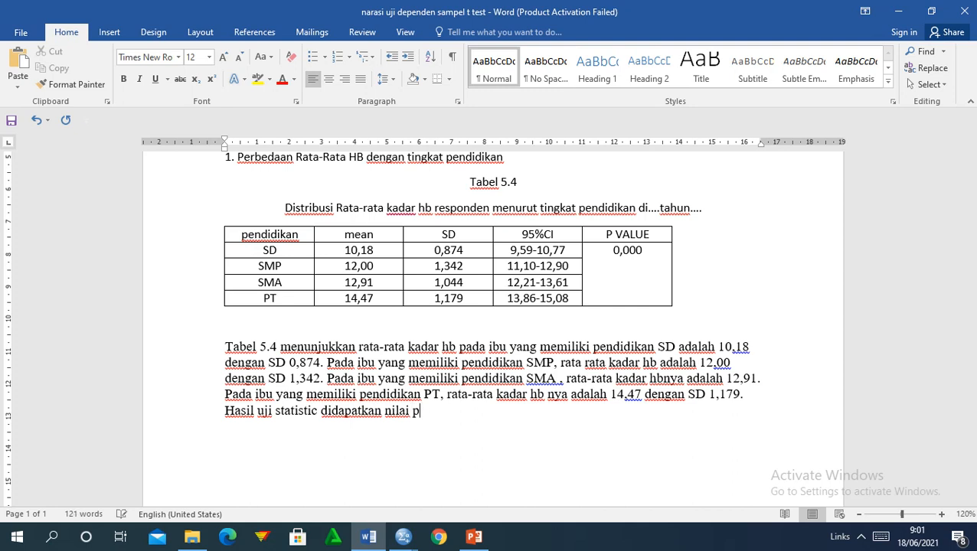
text(= 0,000, seh)
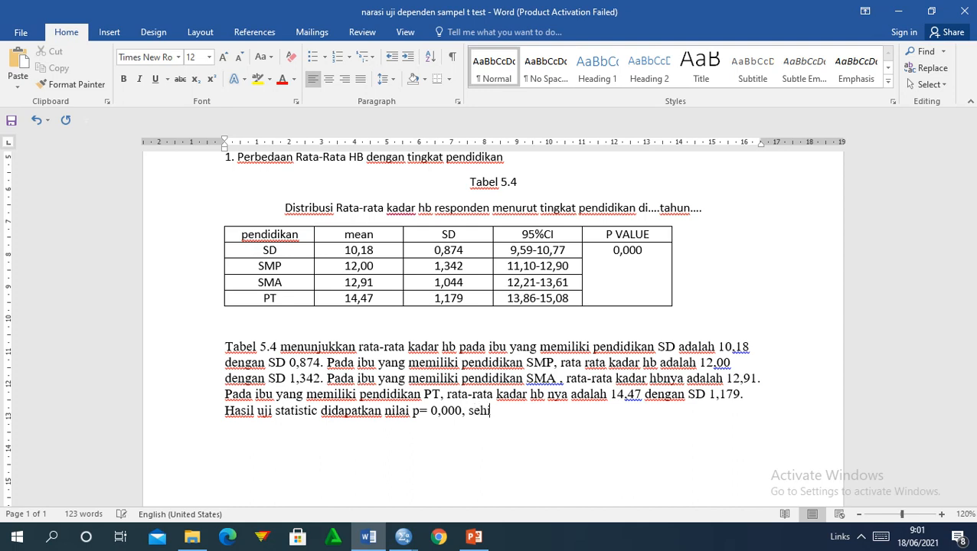
text(ingga dapa)
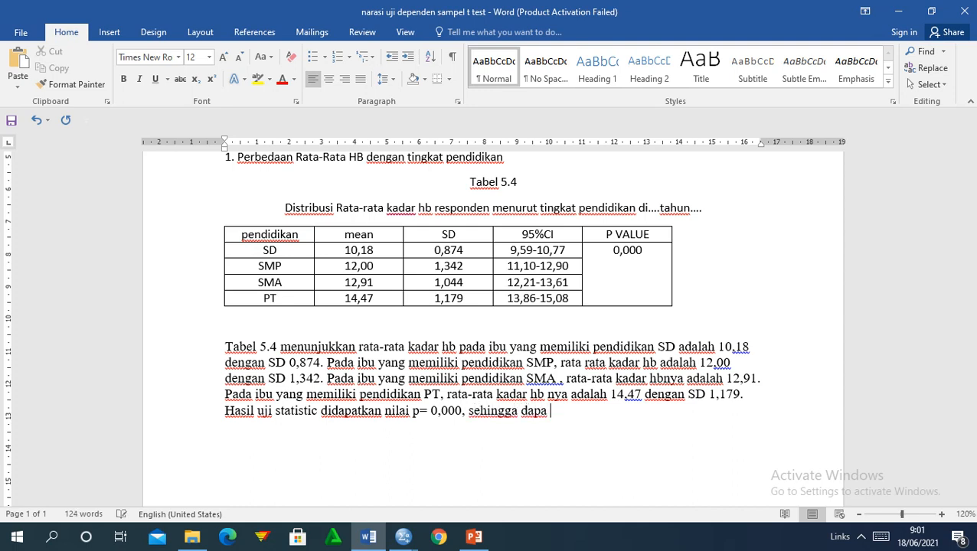
text( doarti)
key(BackSpace)
key(BackSpace)
key(BackSpace)
key(BackSpace)
key(BackSpace)
key(BackSpace)
key(BackSpace)
text(t diartikan)
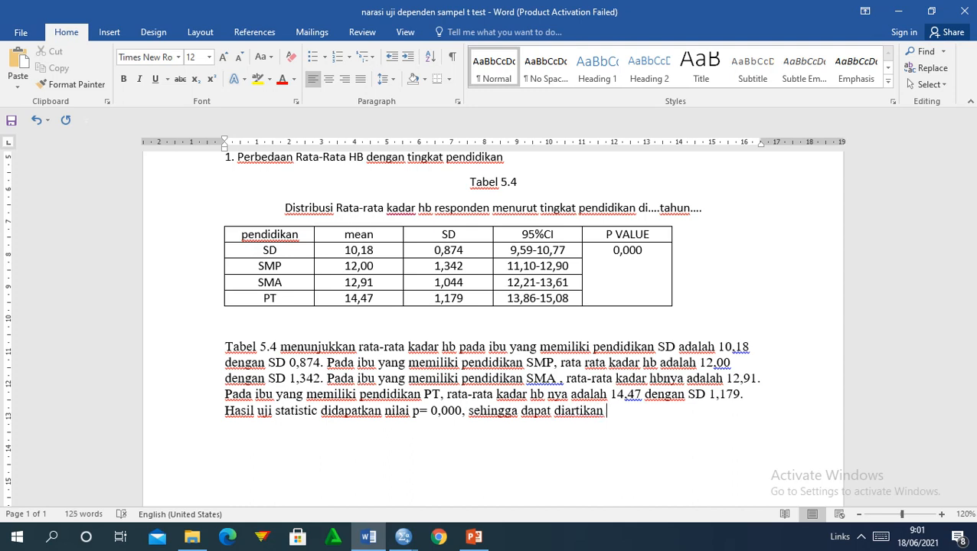
text( pada alpha 5%)
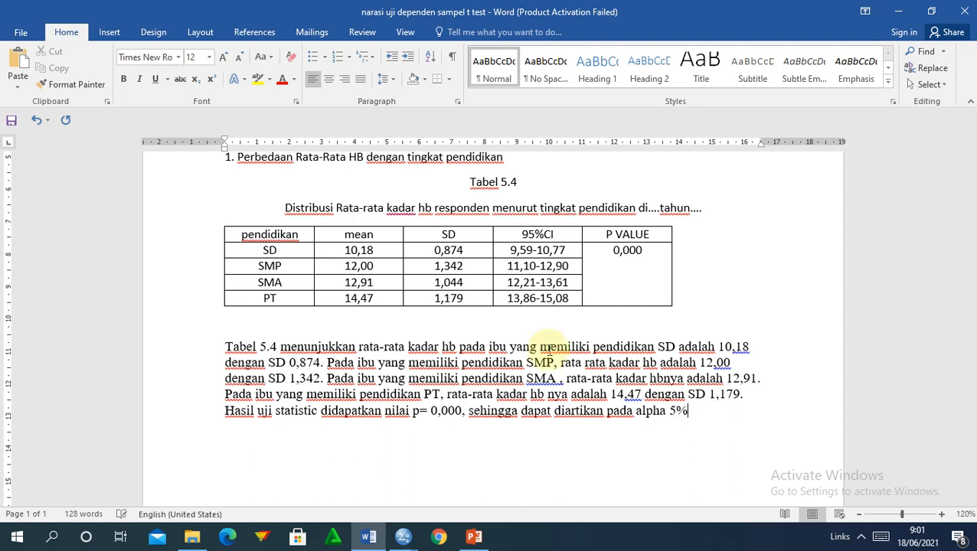
text( dapat dis)
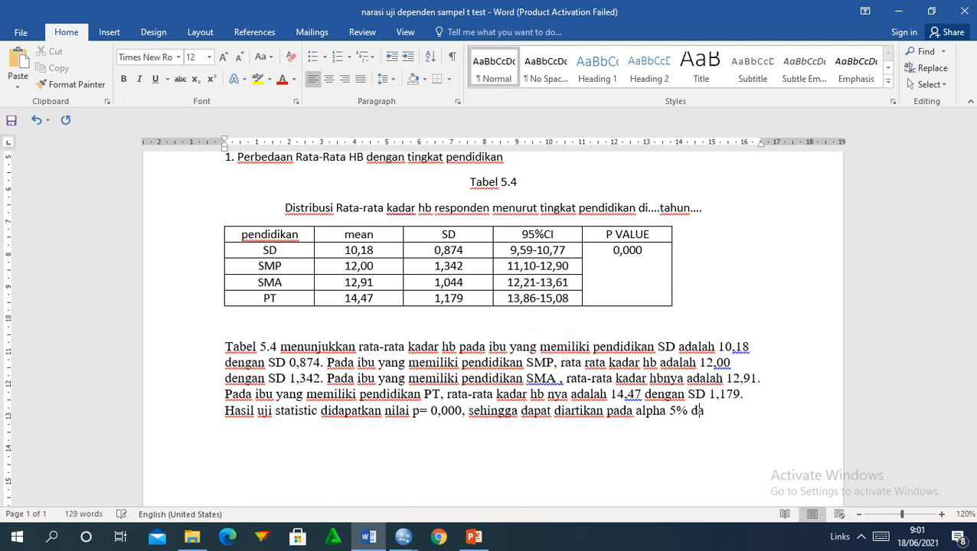
text(impulkan )
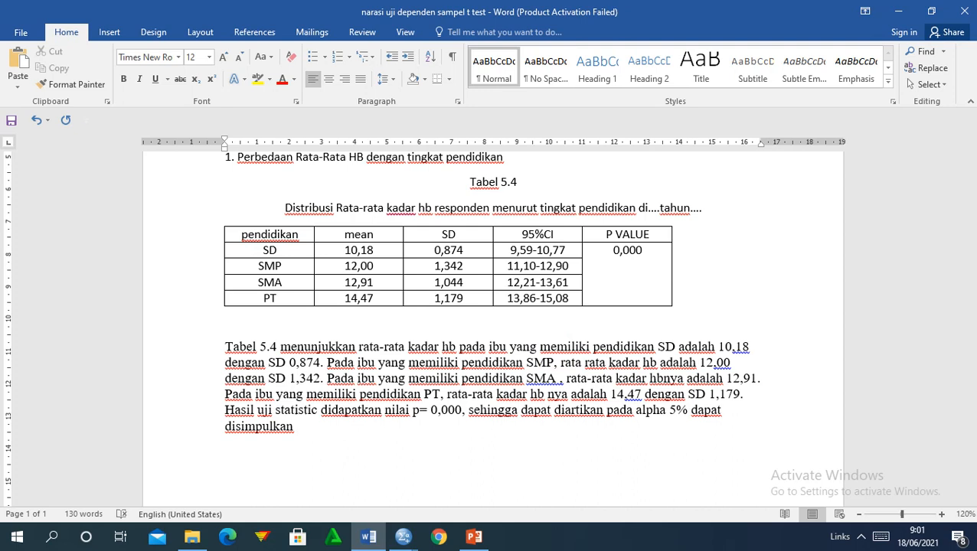
text(ada perbedaan)
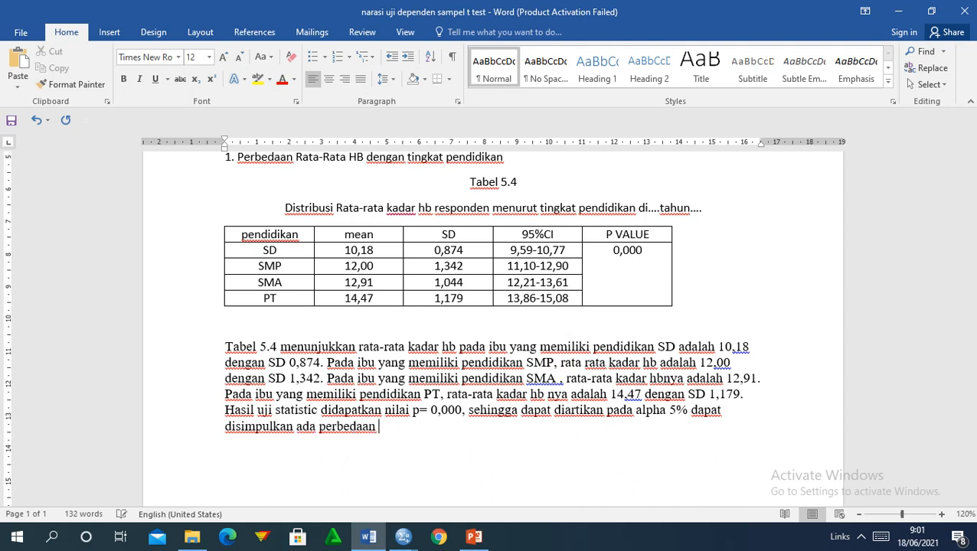
text( kadar hb )
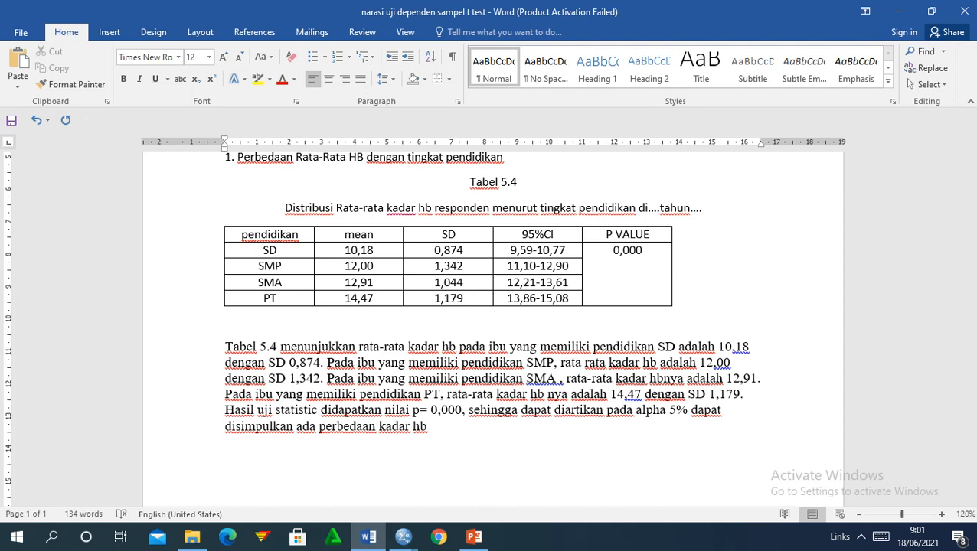
text(diantara ke)
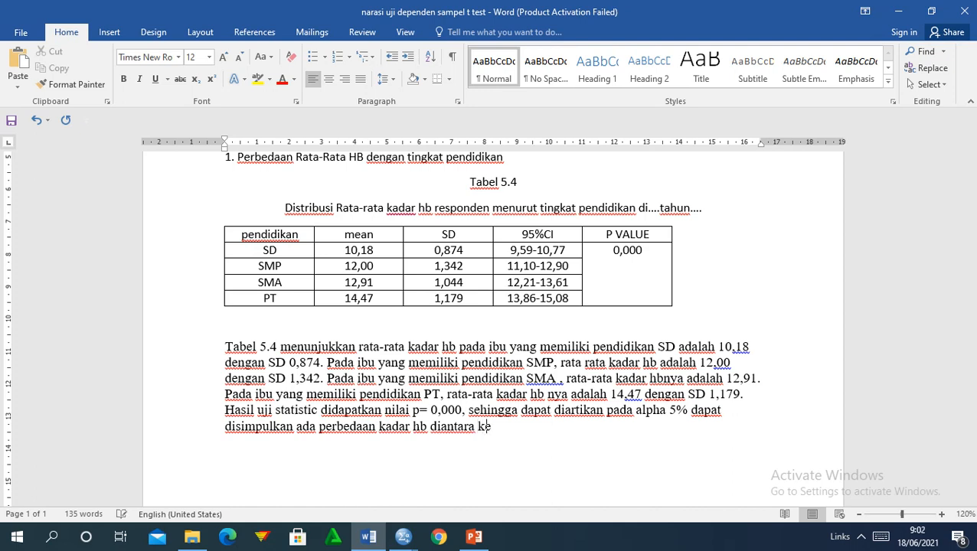
text(empat pendidid)
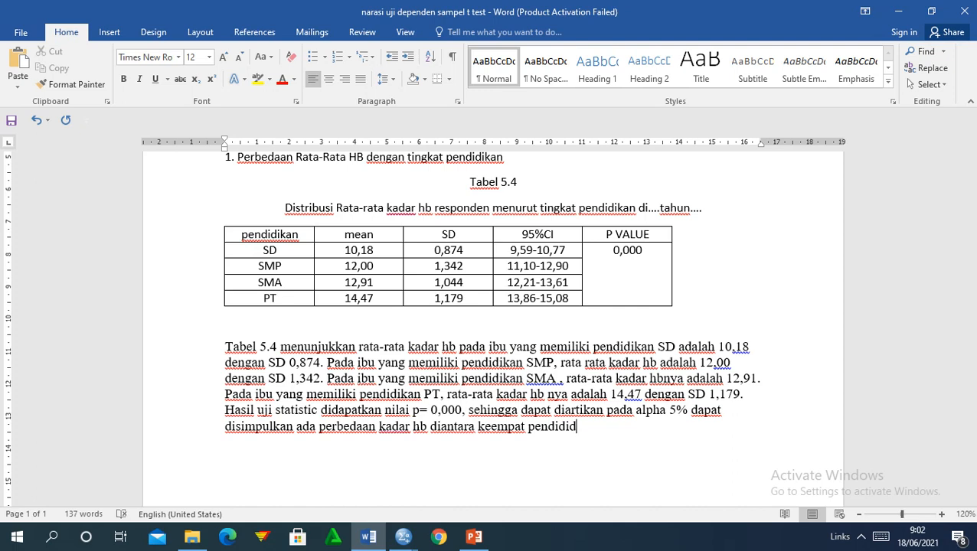
key(BackSpace)
text(kan ibu)
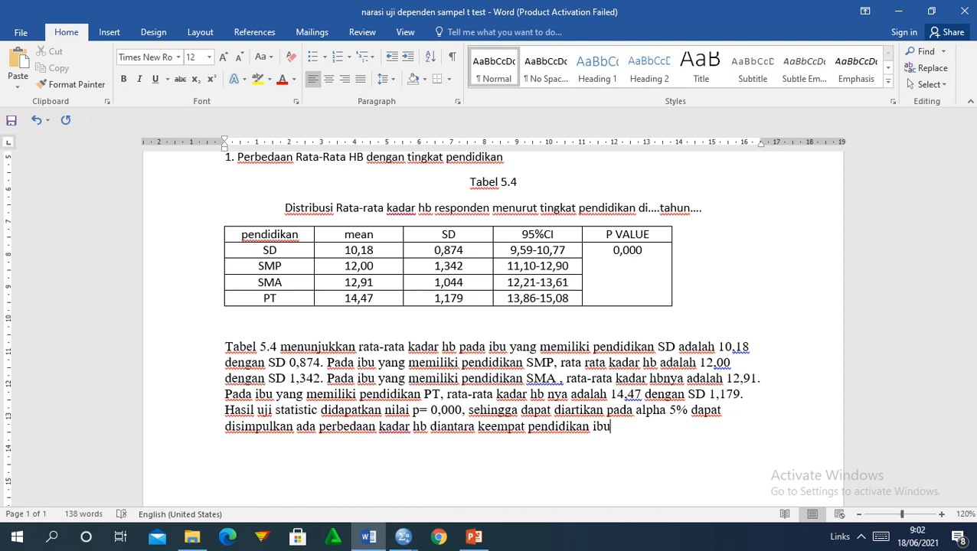
text(.)
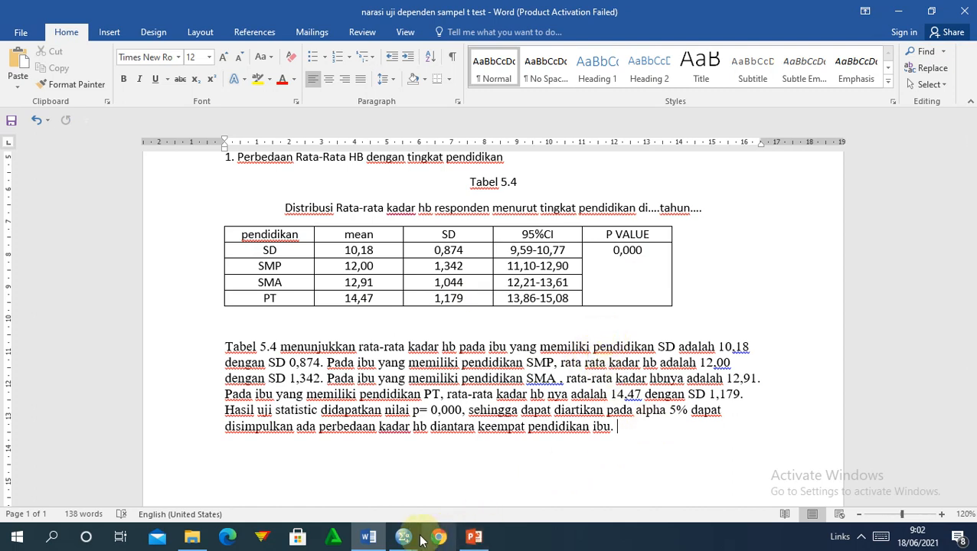
Bring up the SPSS output and locate the Bonferroni Multiple Comparisons table.
mouse_move(414, 540)
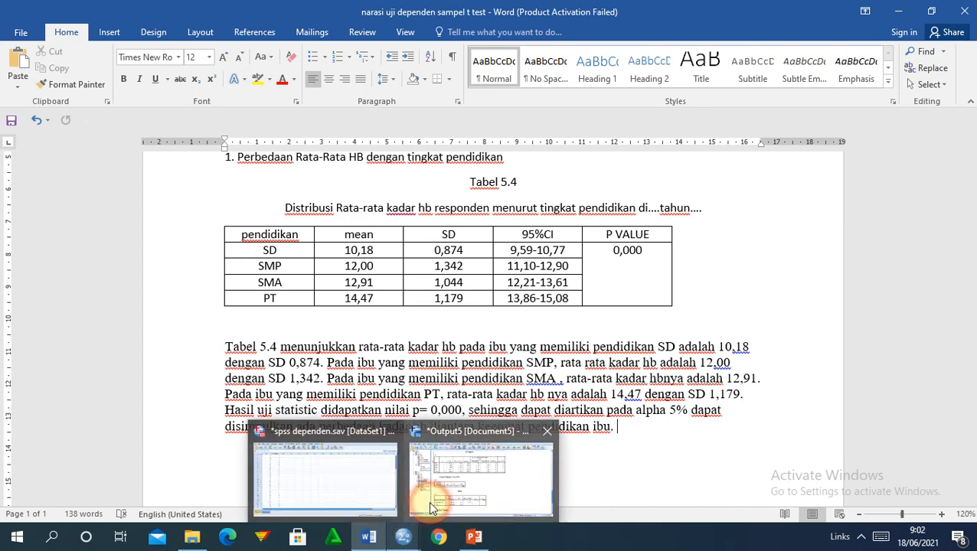
click(432, 496)
drag(970, 371, 964, 432)
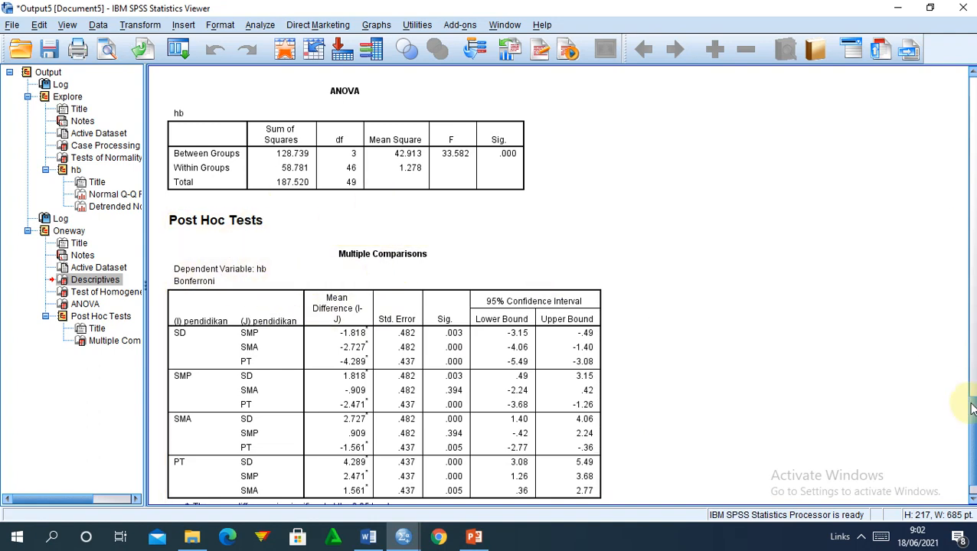
drag(972, 413, 972, 440)
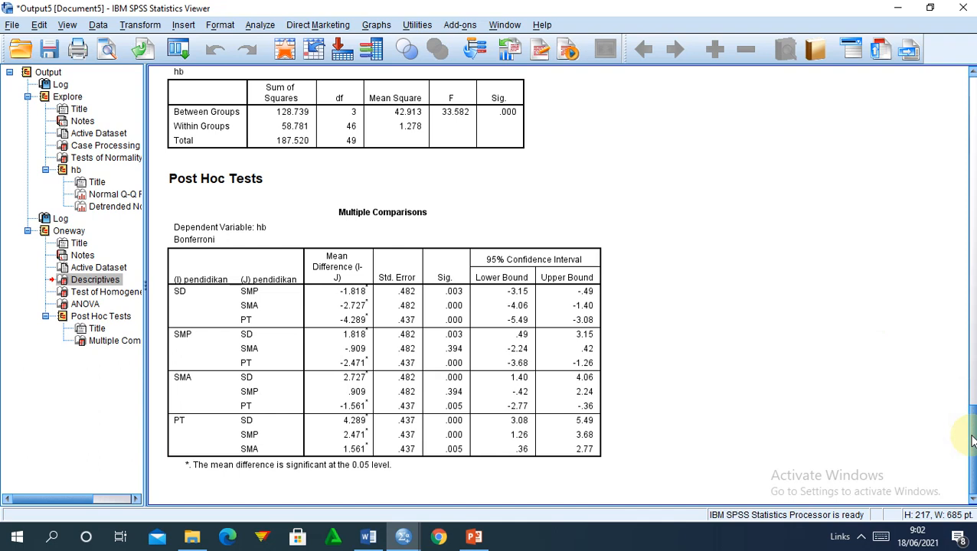
click(423, 347)
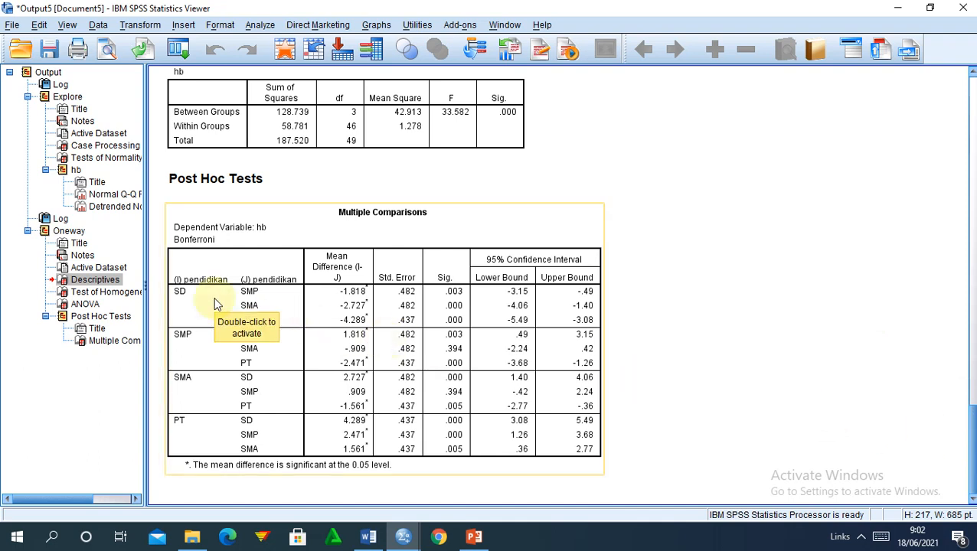
click(643, 205)
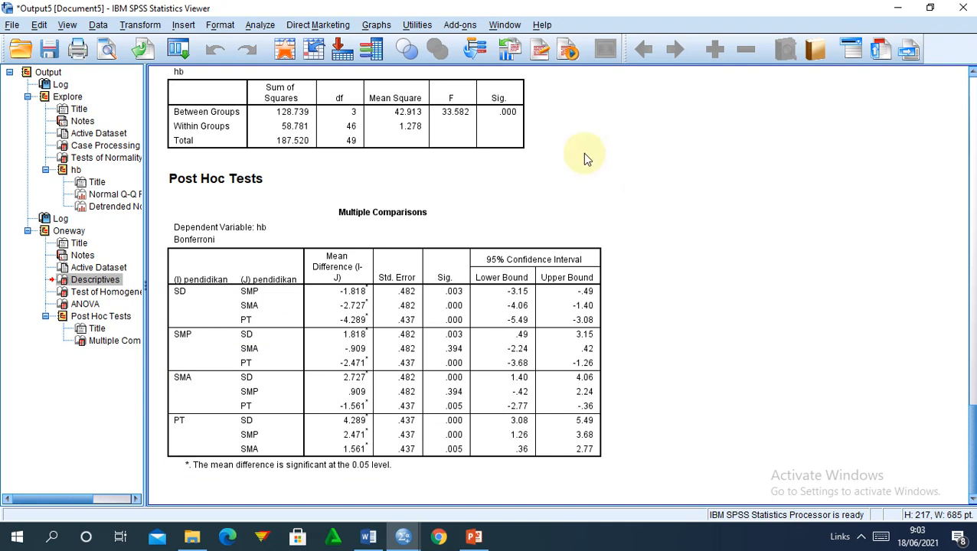
click(306, 308)
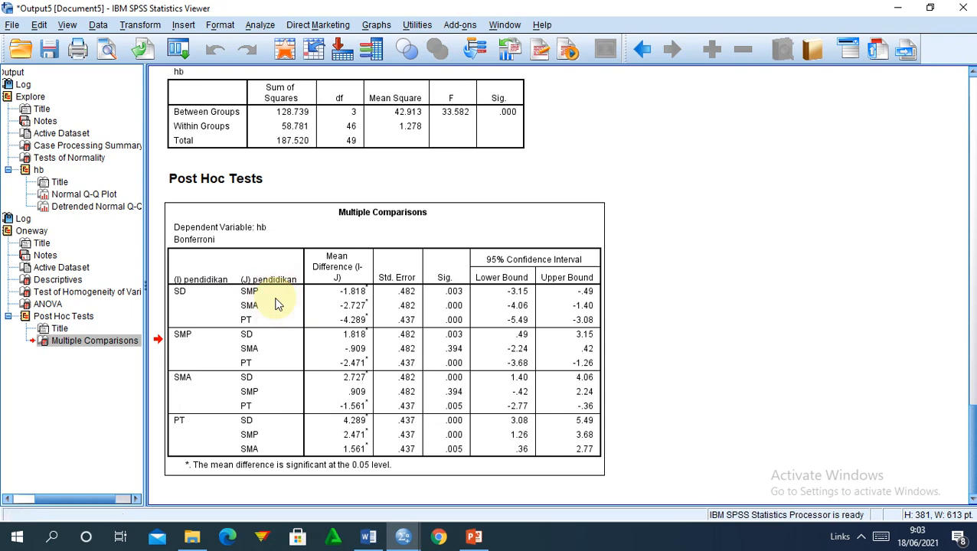
Restore the SPSS viewer, move it up-left, make it taller and widen the table pane.
double_click(608, 5)
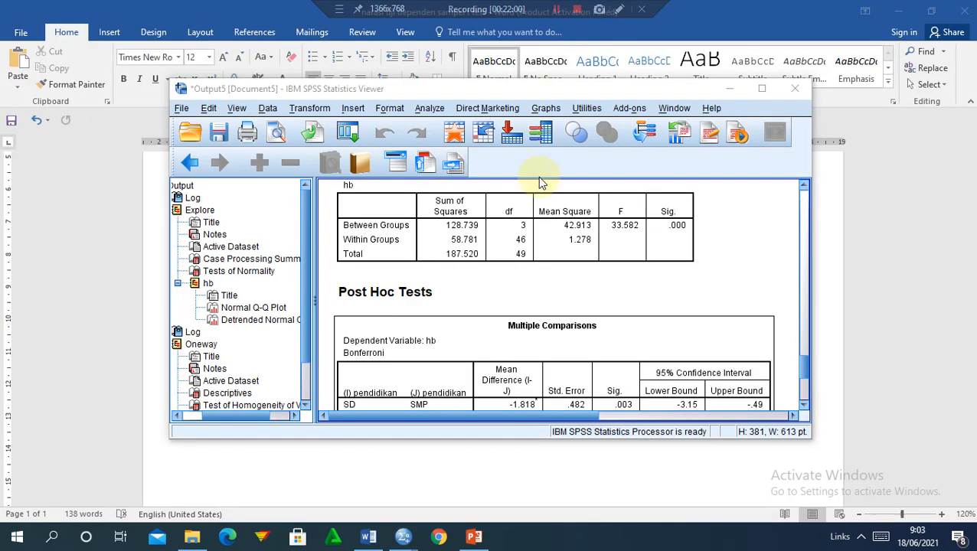
drag(521, 98, 315, 35)
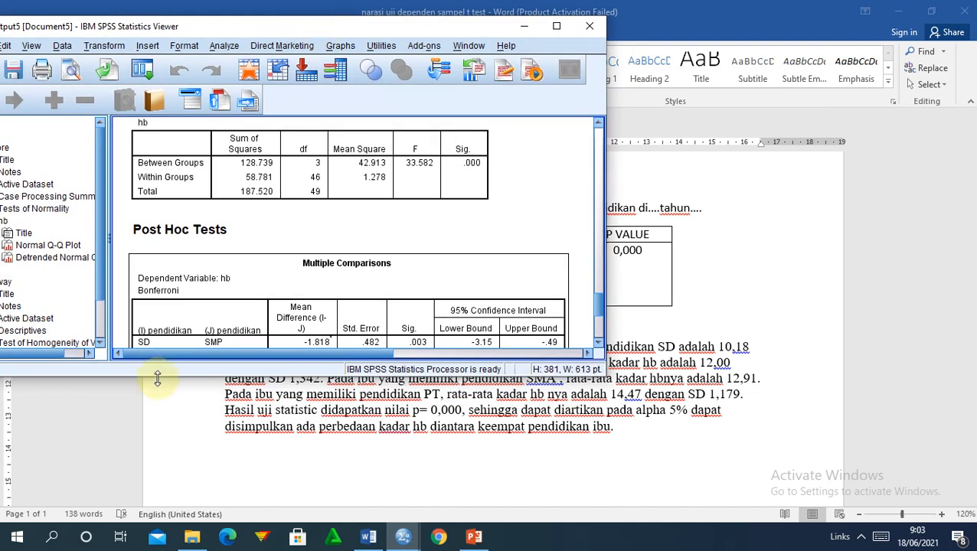
drag(157, 380, 153, 517)
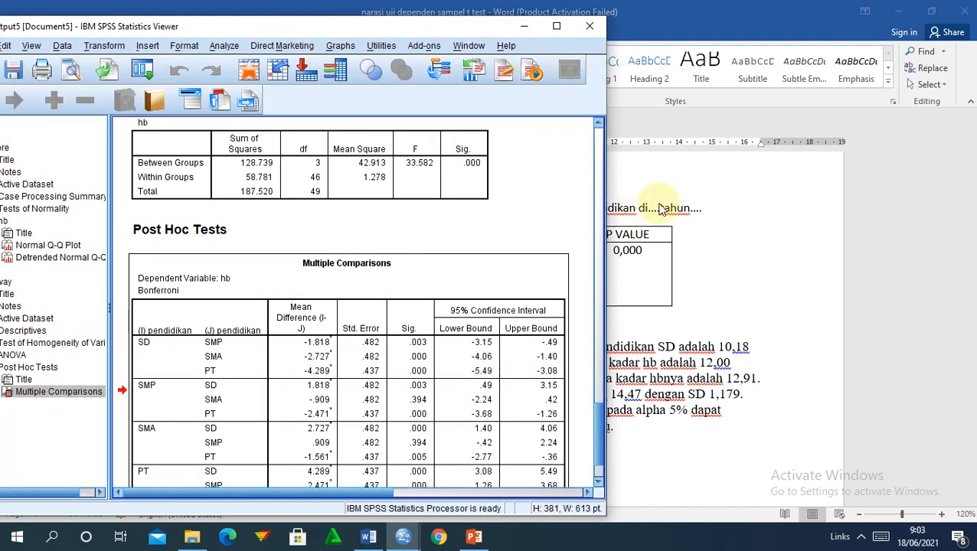
click(598, 420)
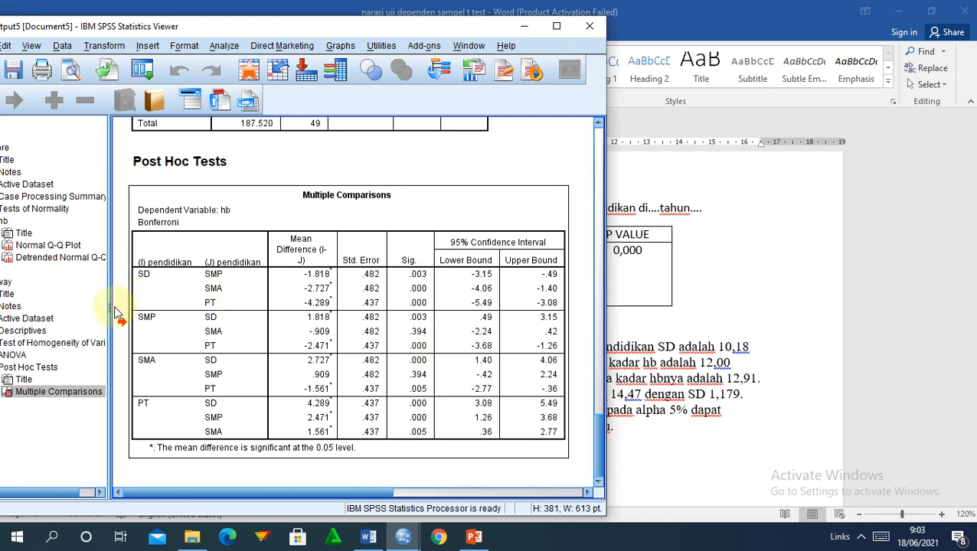
drag(110, 308, 3, 306)
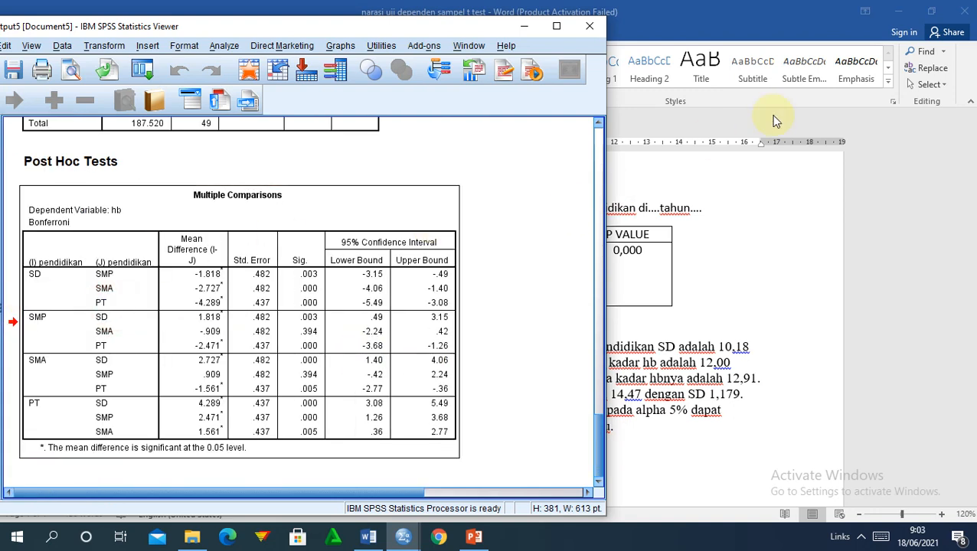
click(727, 8)
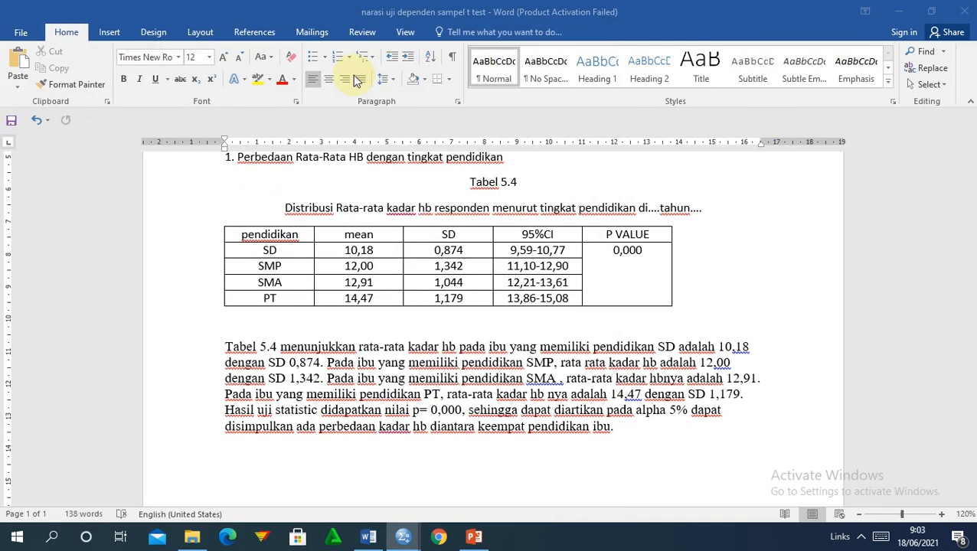
Start a new line: 'analisis lebih lanjut membuktikan bahwa kelompok yang berbeda secara signifikan adalah'.
double_click(100, 17)
drag(547, 38, 556, 28)
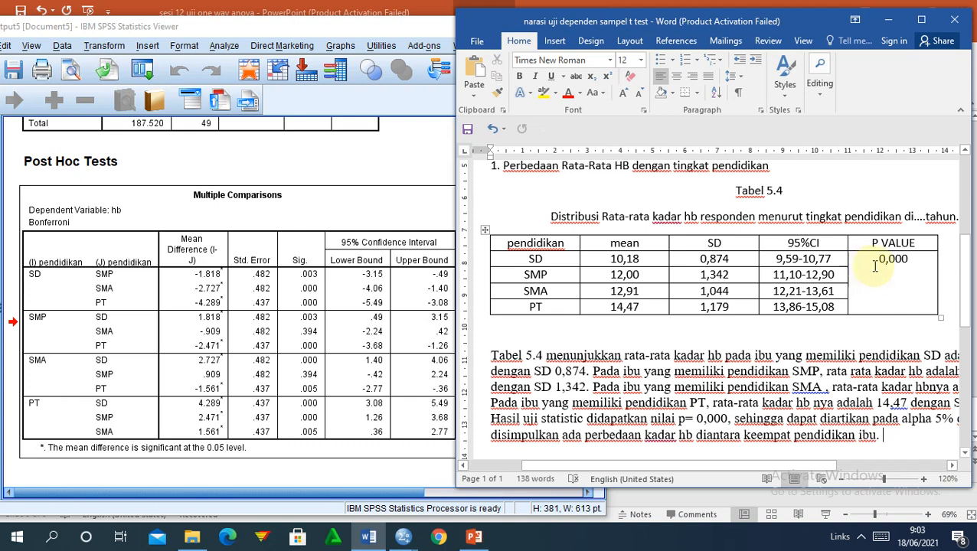
click(877, 434)
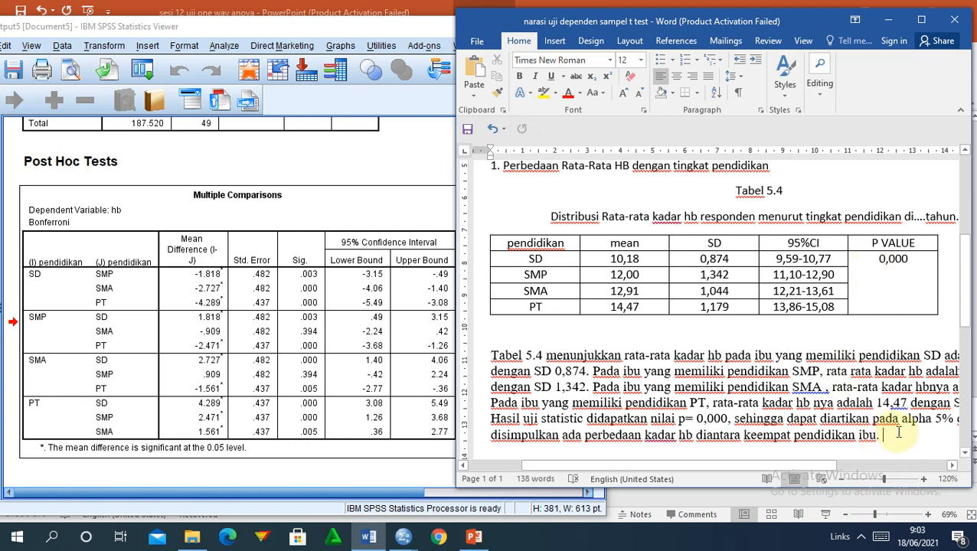
key(Return)
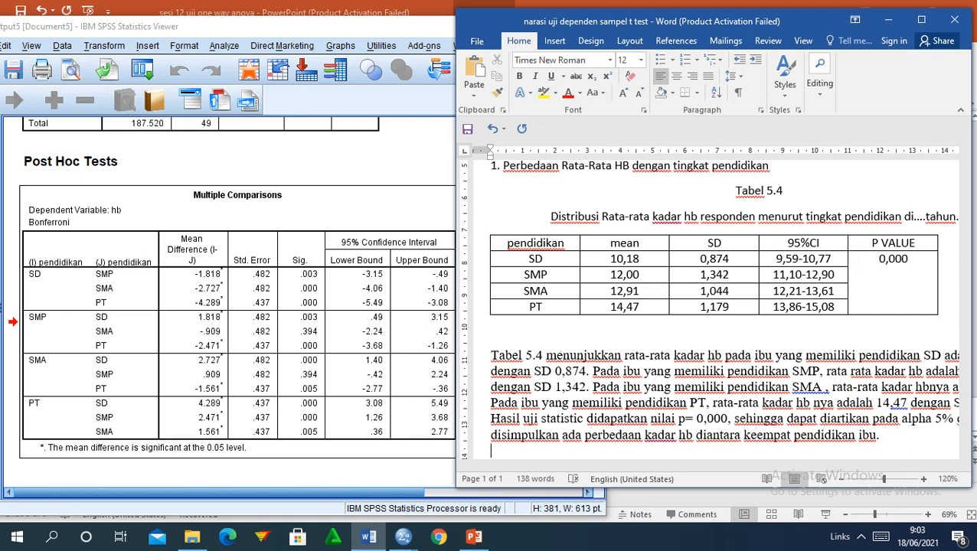
text(analisis lebih)
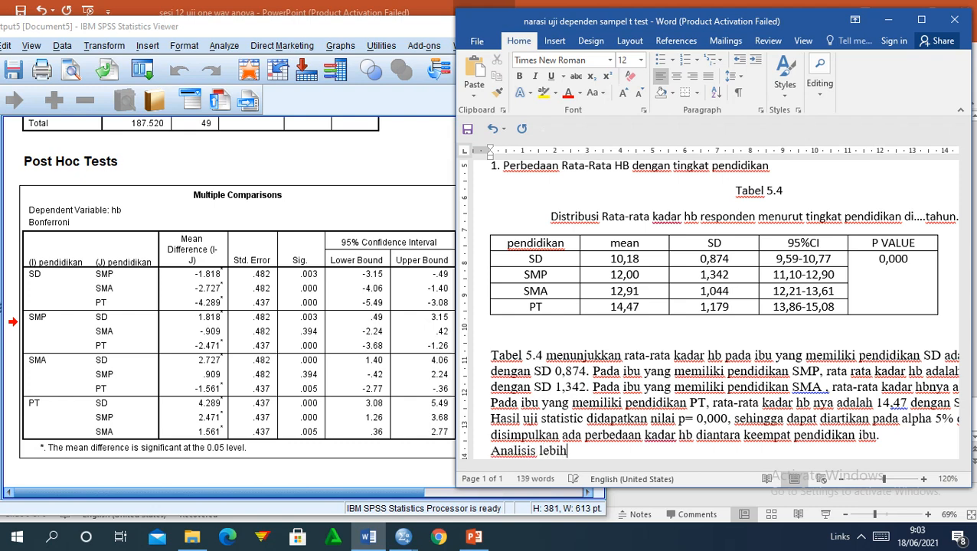
text( lanjut membuktik)
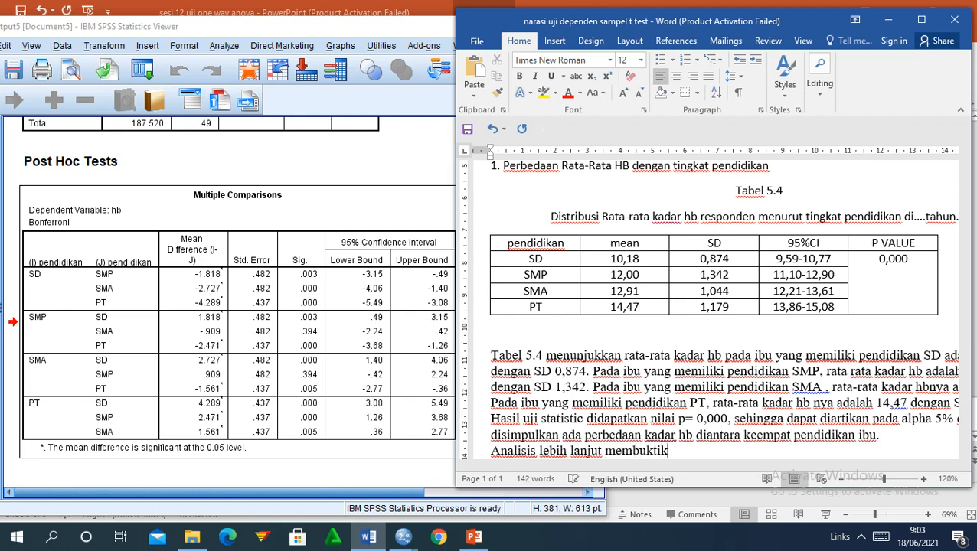
text(an bahw)
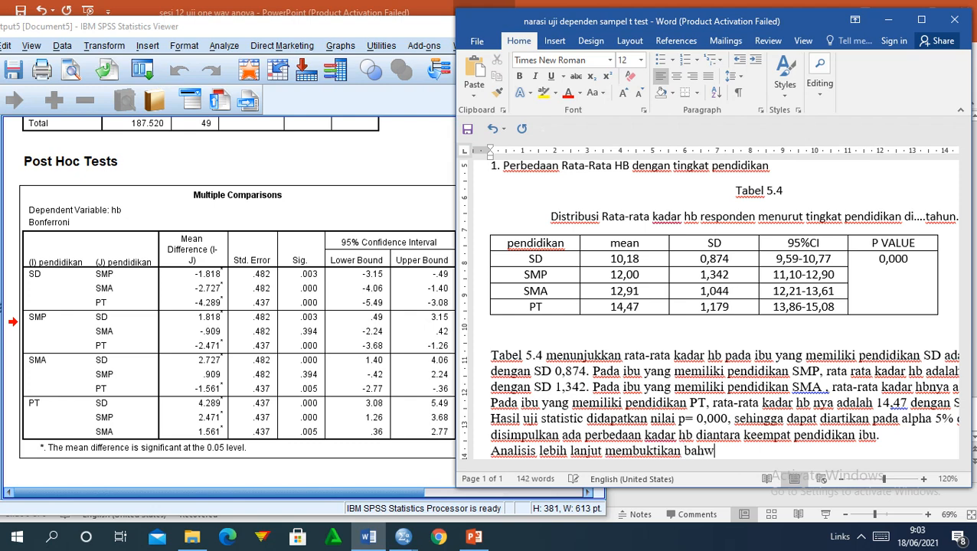
text(a kelompok )
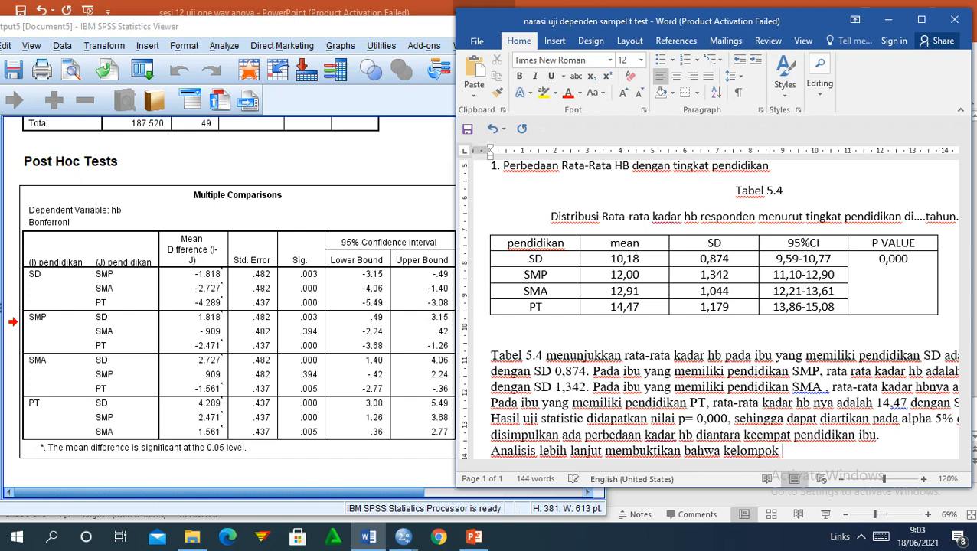
text(yang b)
text(erbeda)
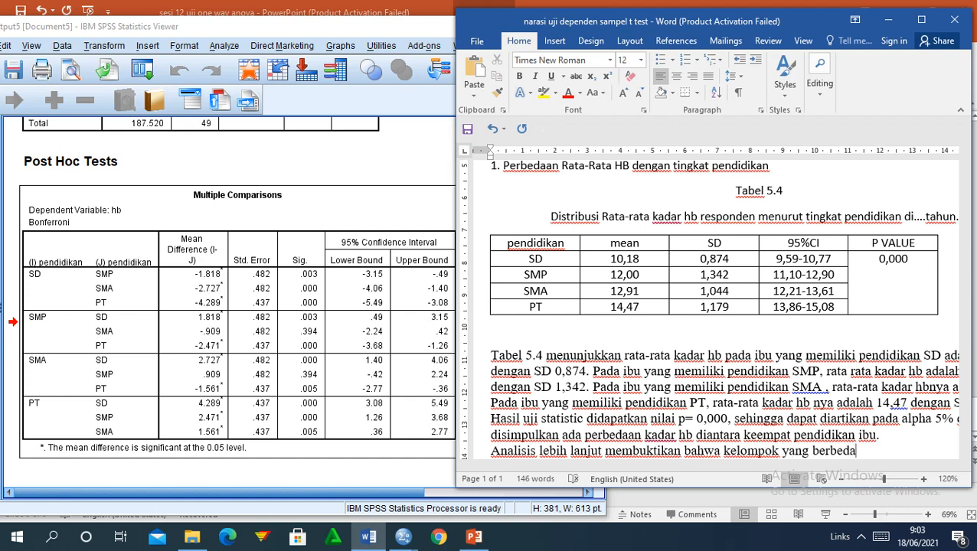
text( secara signifikan)
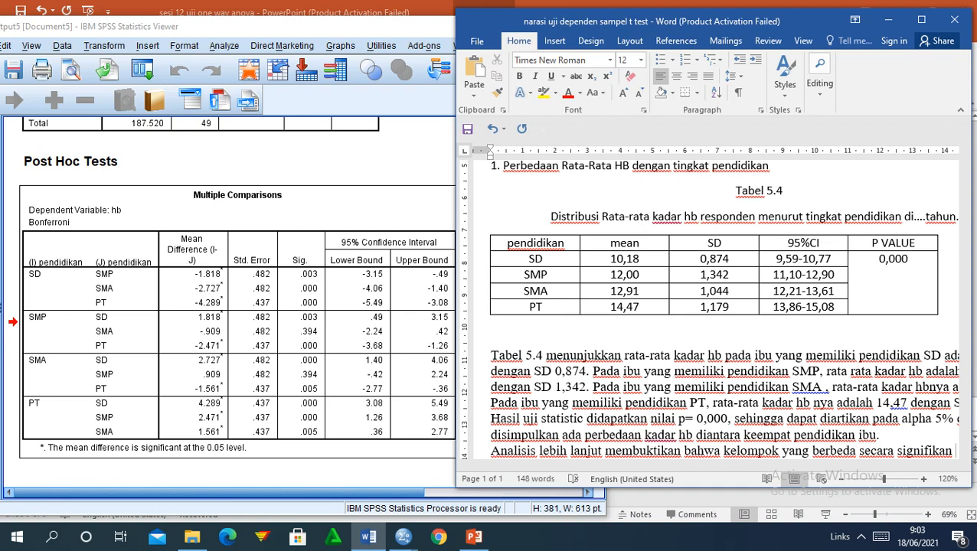
text( adalah)
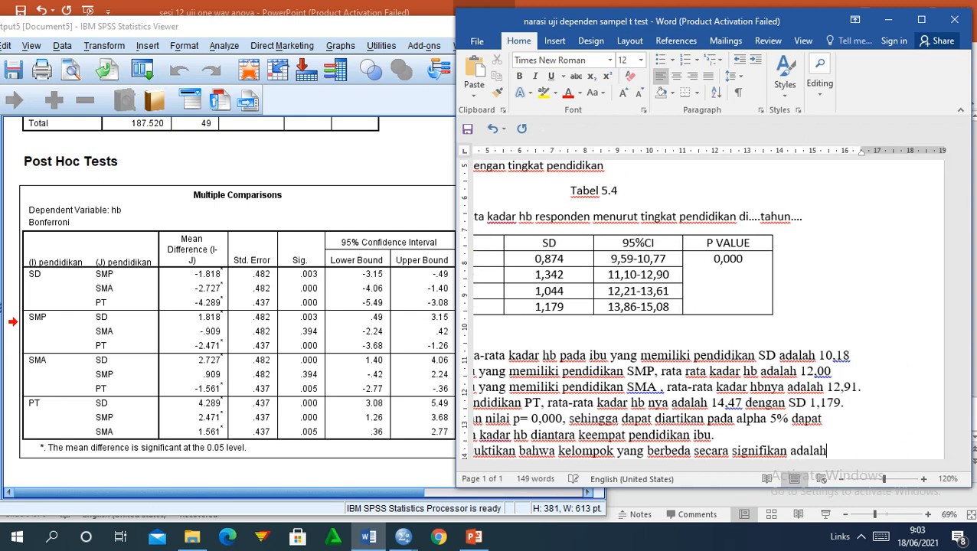
Zoom the Word page to 100% and scroll to show the full line width.
click(839, 480)
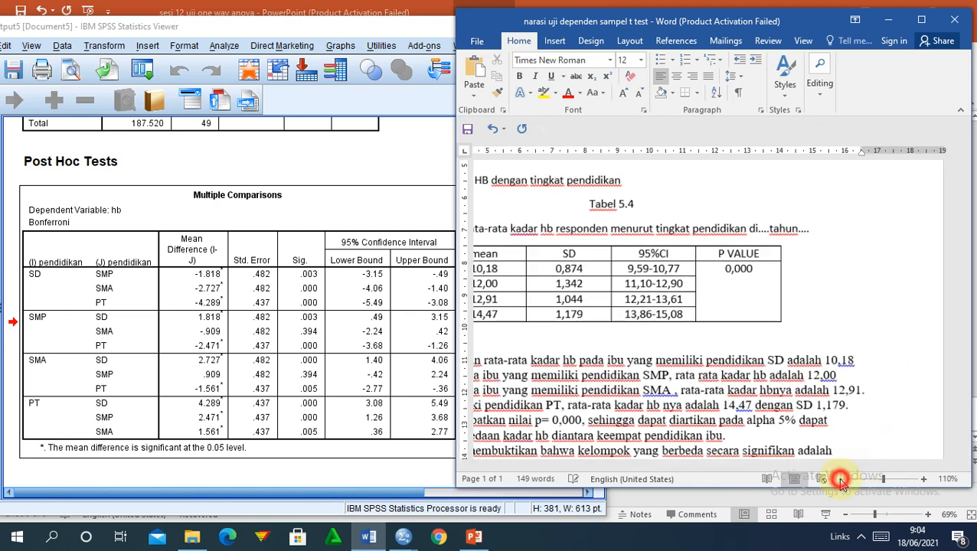
click(840, 479)
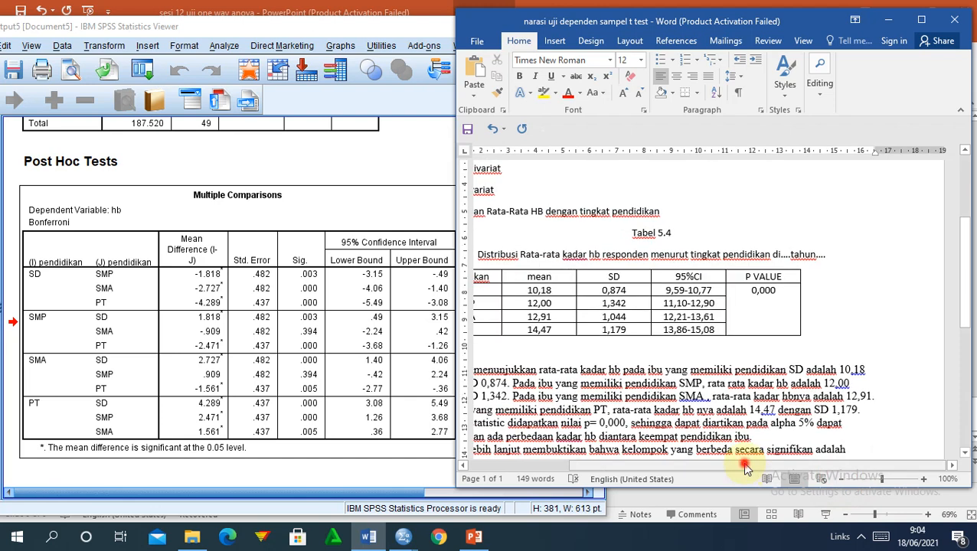
drag(746, 466, 693, 466)
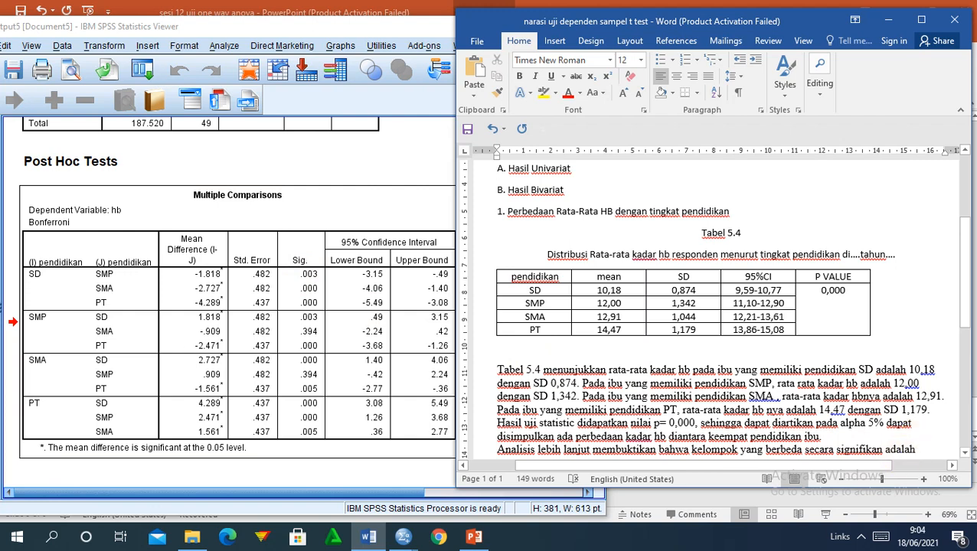
List the first pairs: SD dengan SMP, SD dengan SMA, SD dengan PT.
text(tingkat p)
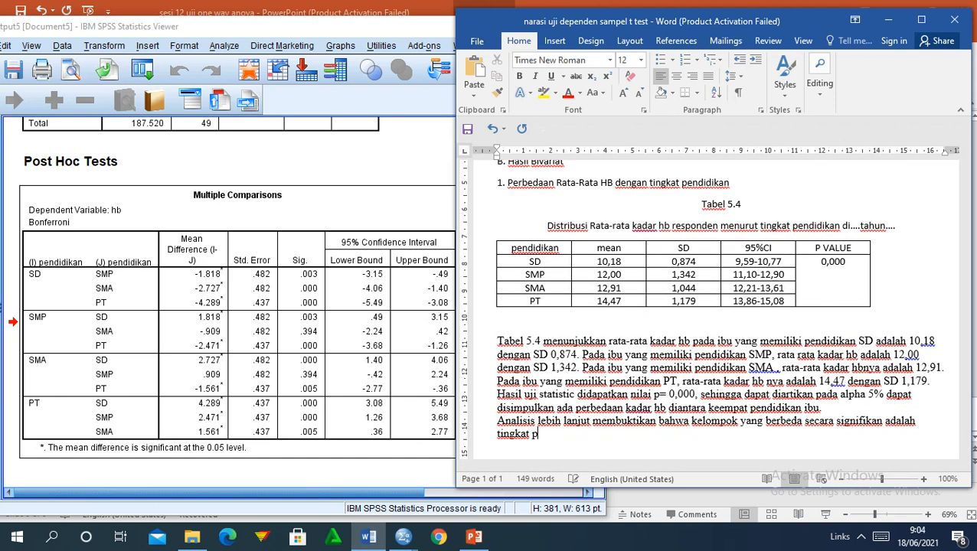
text(endidikan )
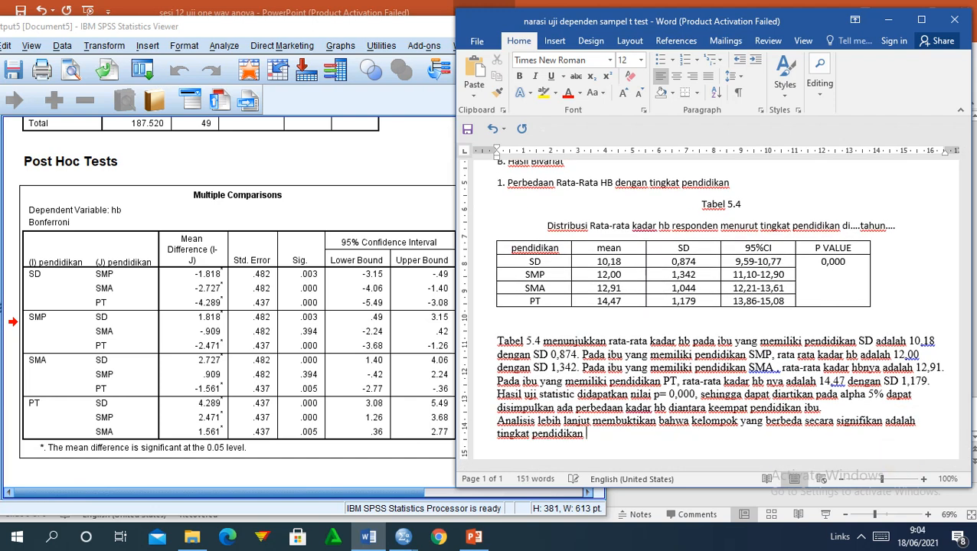
text(SD dnegan )
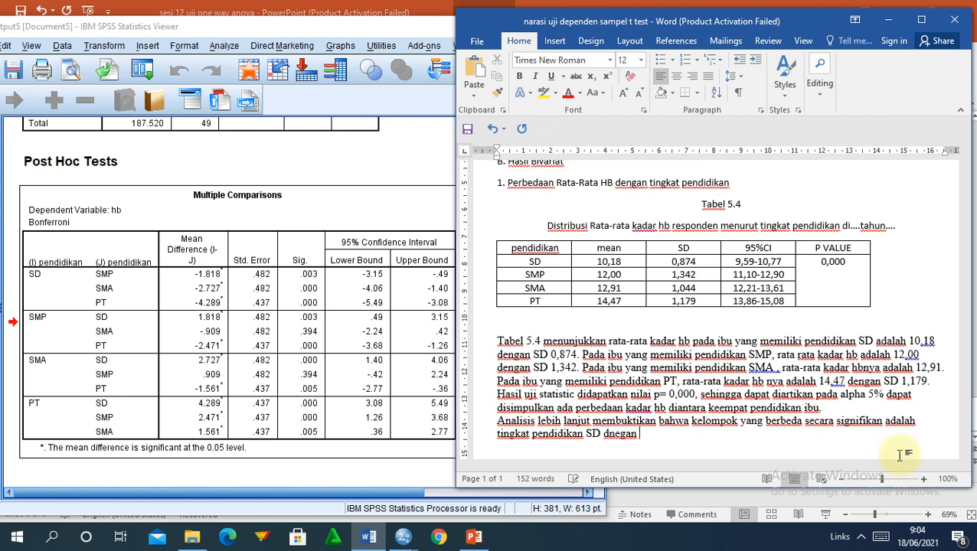
text(SMP,)
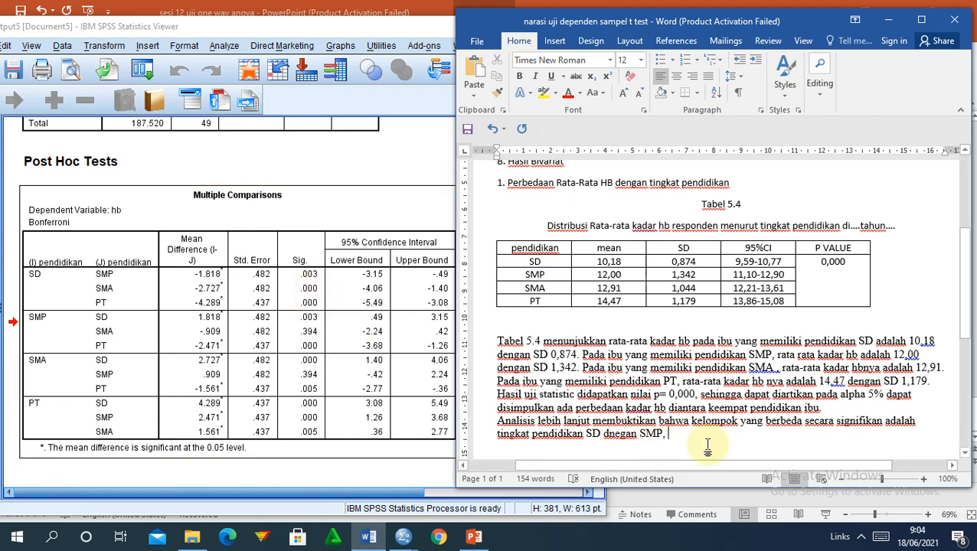
text(SD )
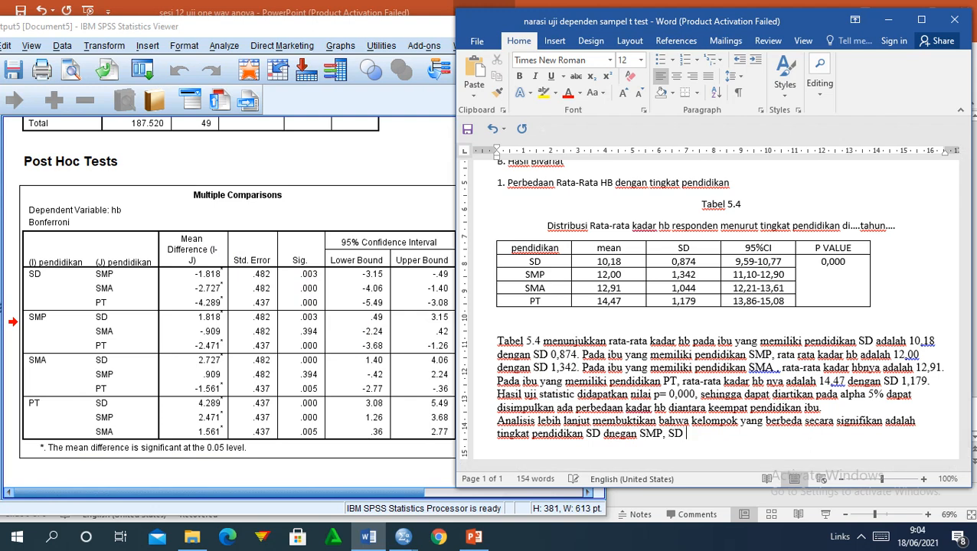
text(dengan SMA,)
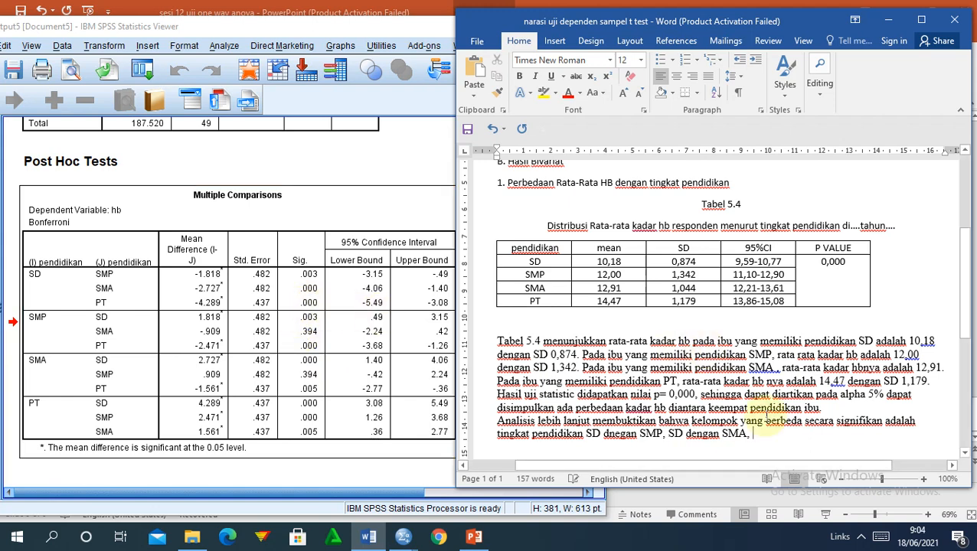
text(s)
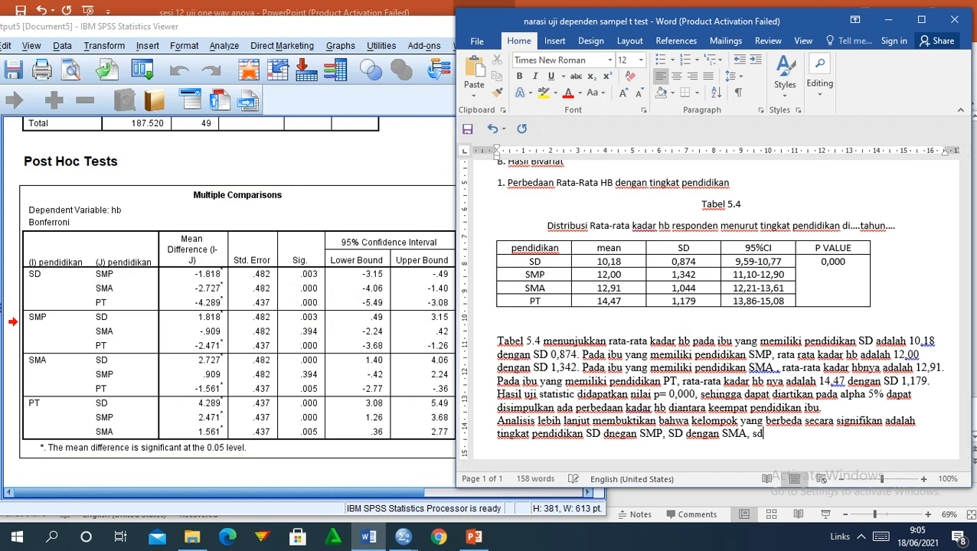
key(BackSpace)
text(SD dengan PT)
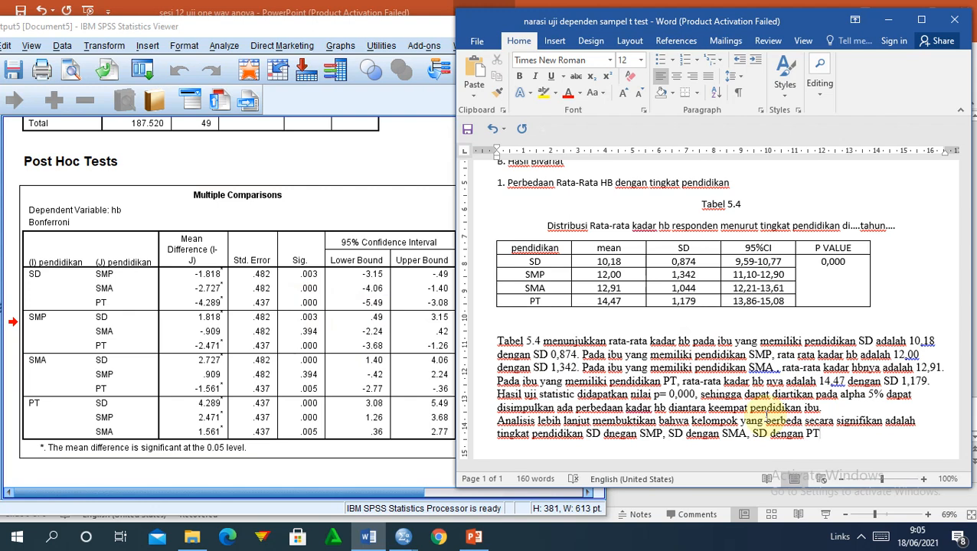
text(.)
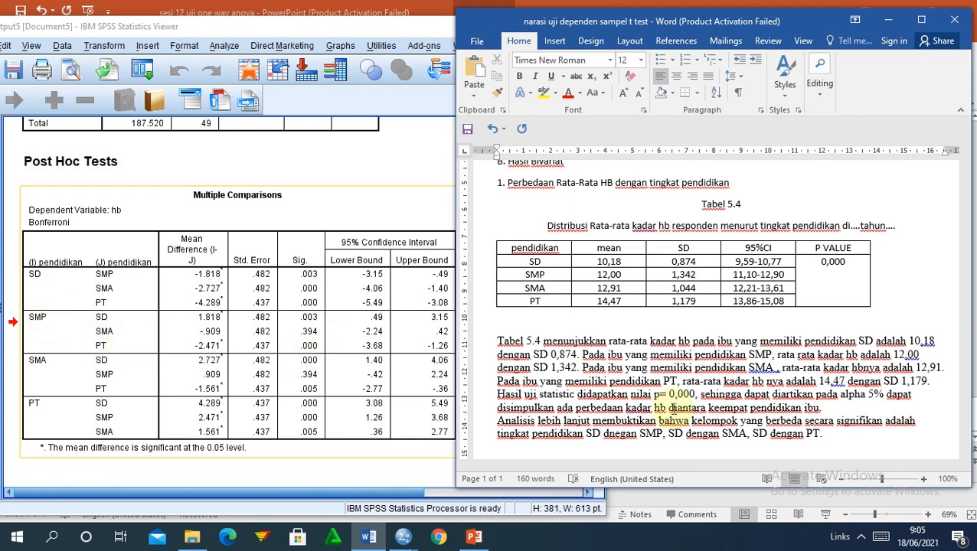
Continue with SMP dengan PT and SMA dengan PT, ending with (P < 0,05).
key(BackSpace)
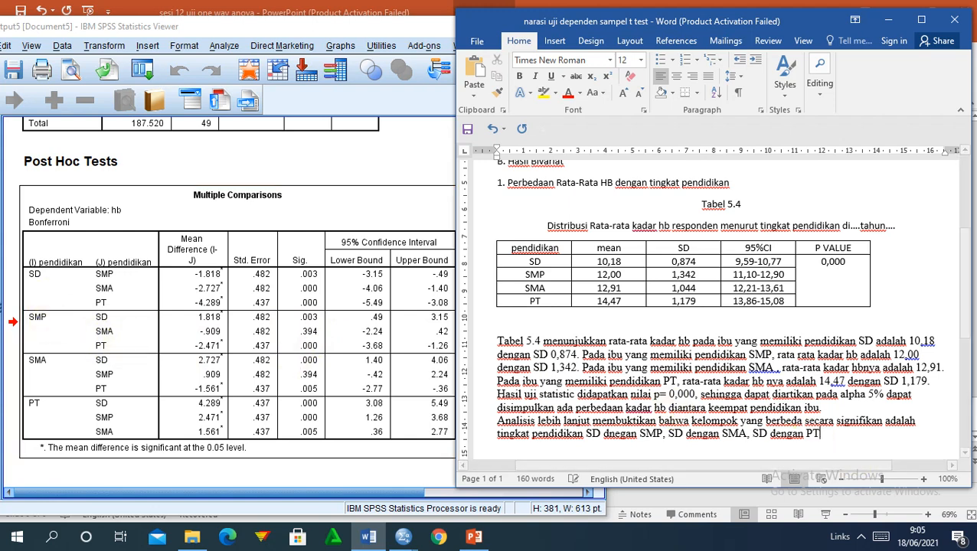
text(, s)
key(BackSpace)
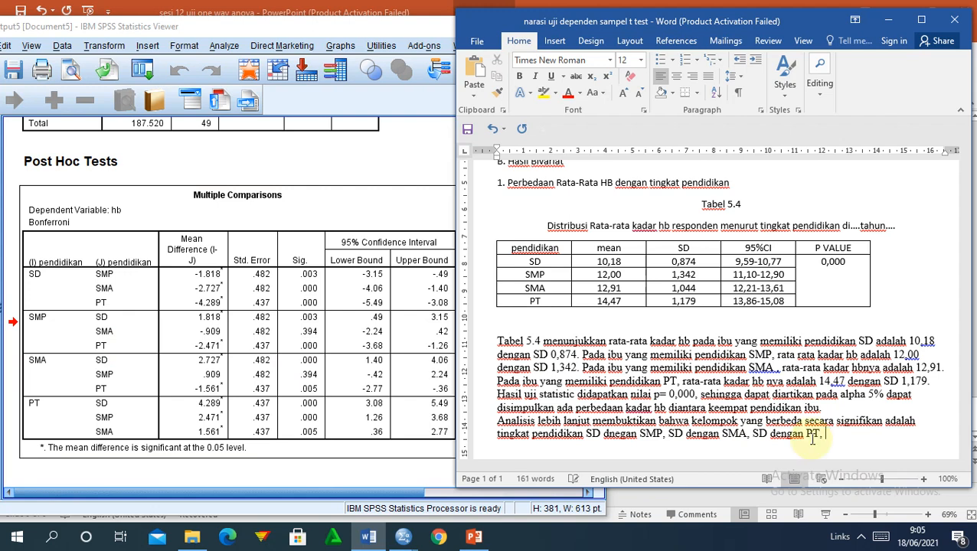
text(SMP dne)
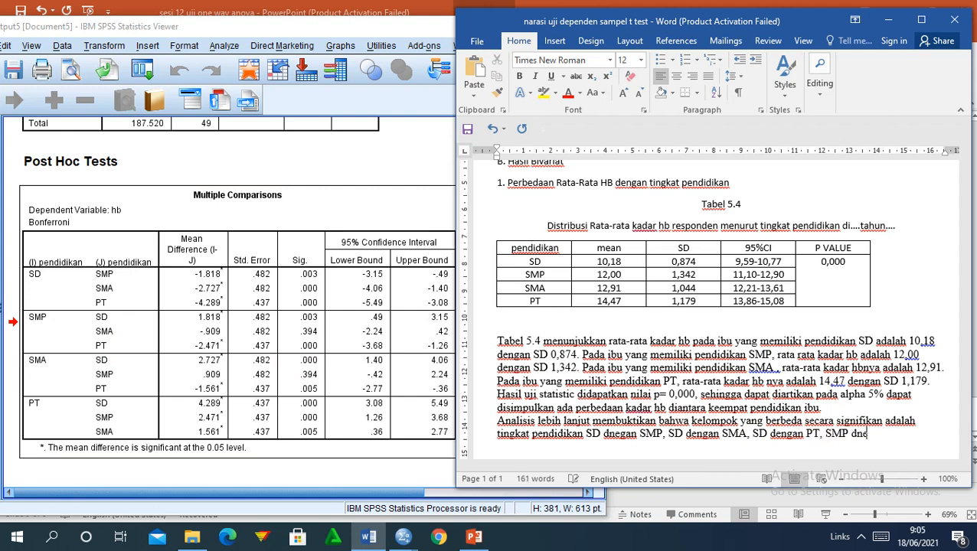
text(gan PT,)
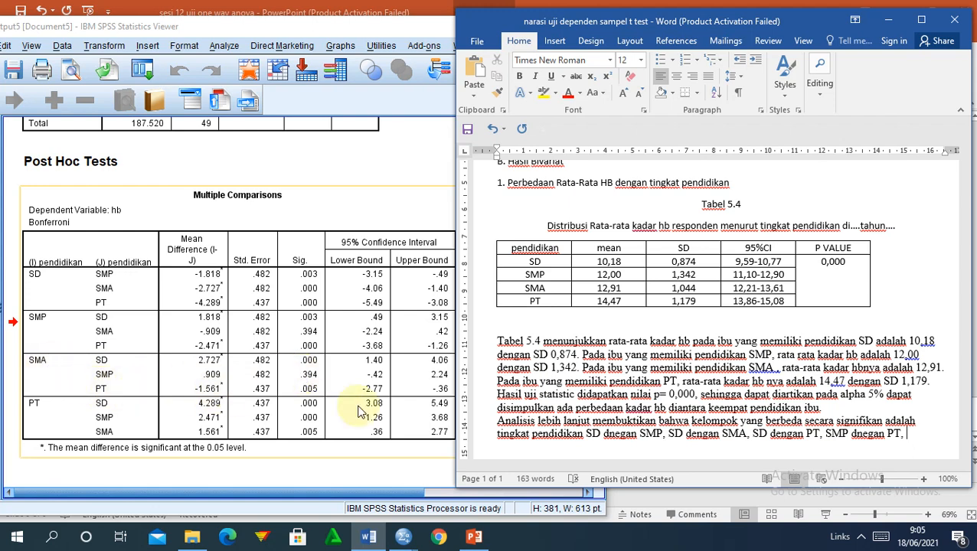
text(S)
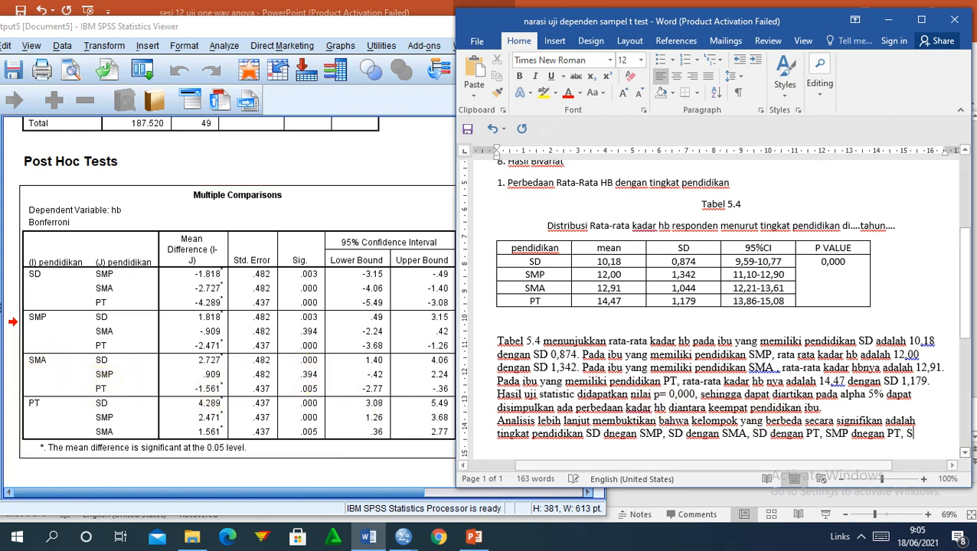
text(MA dengan PT.)
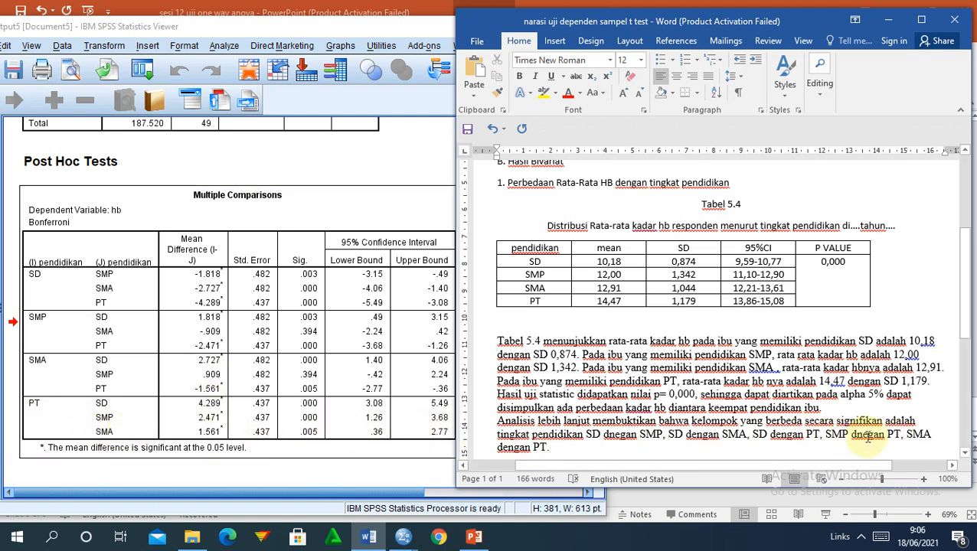
click(570, 448)
key(BackSpace)
text(()
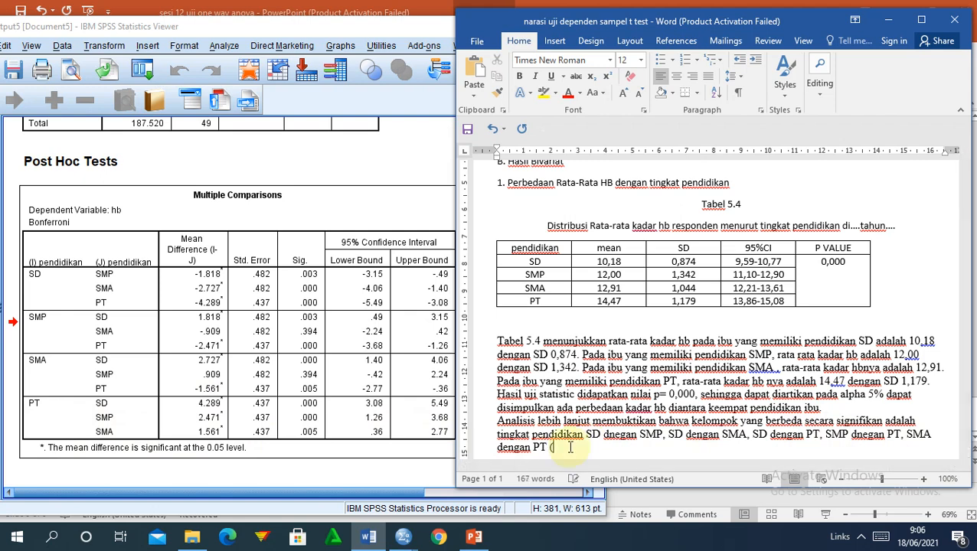
text(P)
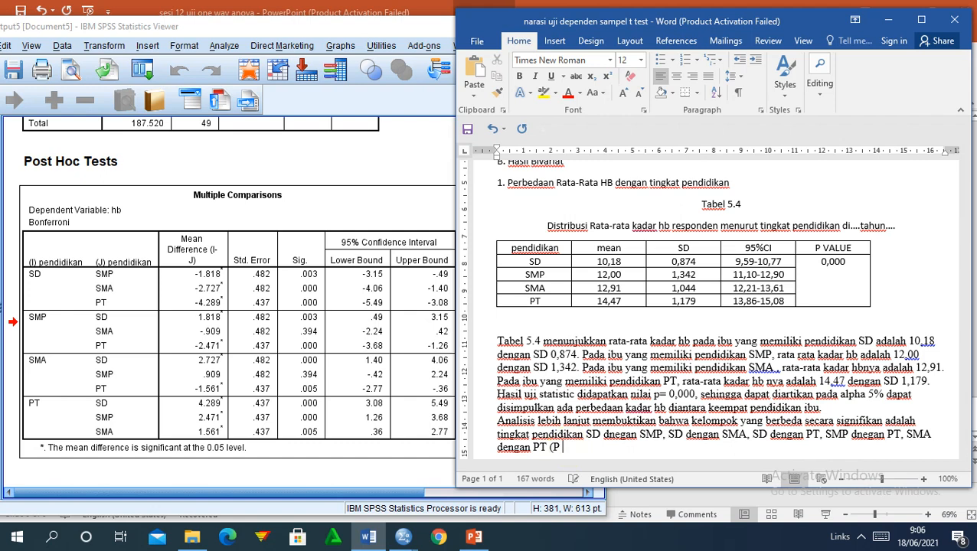
text( < 0,05)
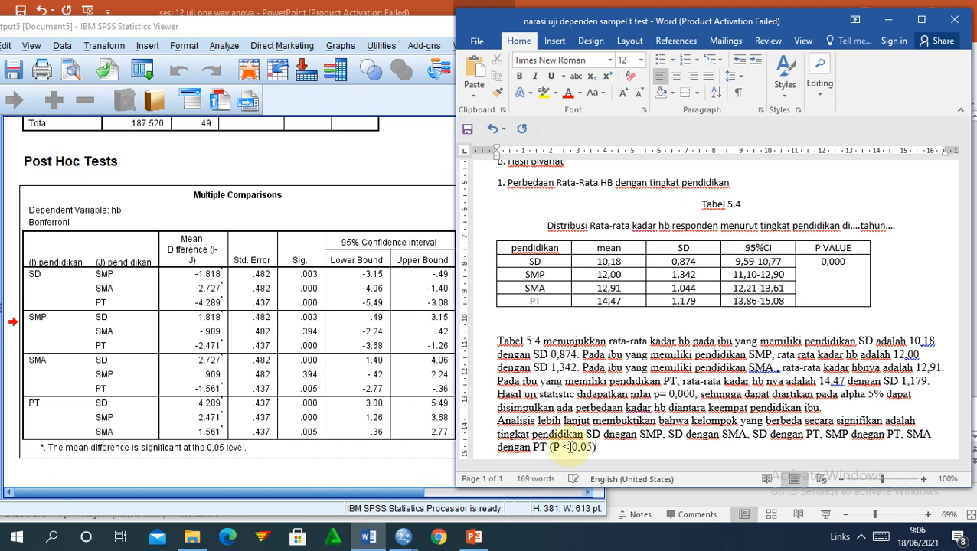
text().)
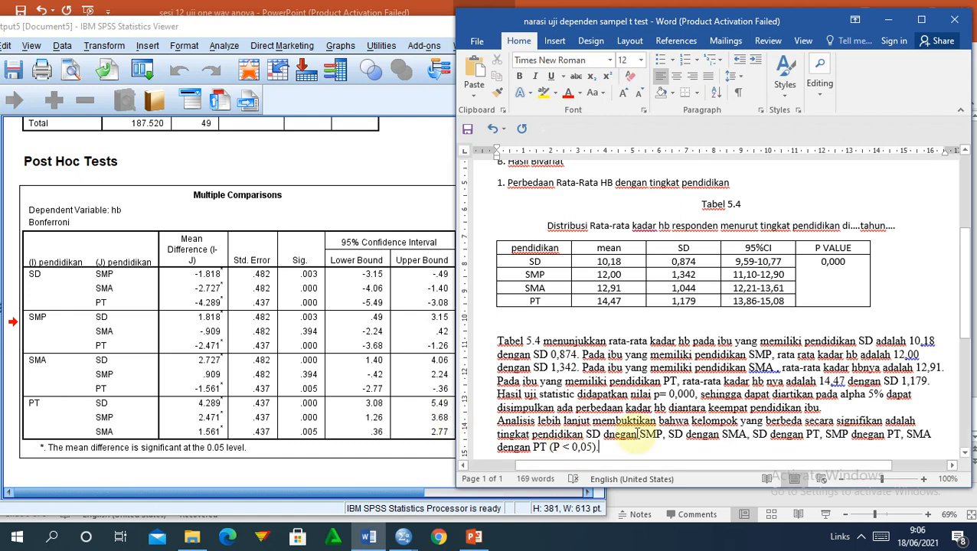
Maximize Word and justify both paragraphs from Tabel 5.4 through (P < 0,05).
click(920, 23)
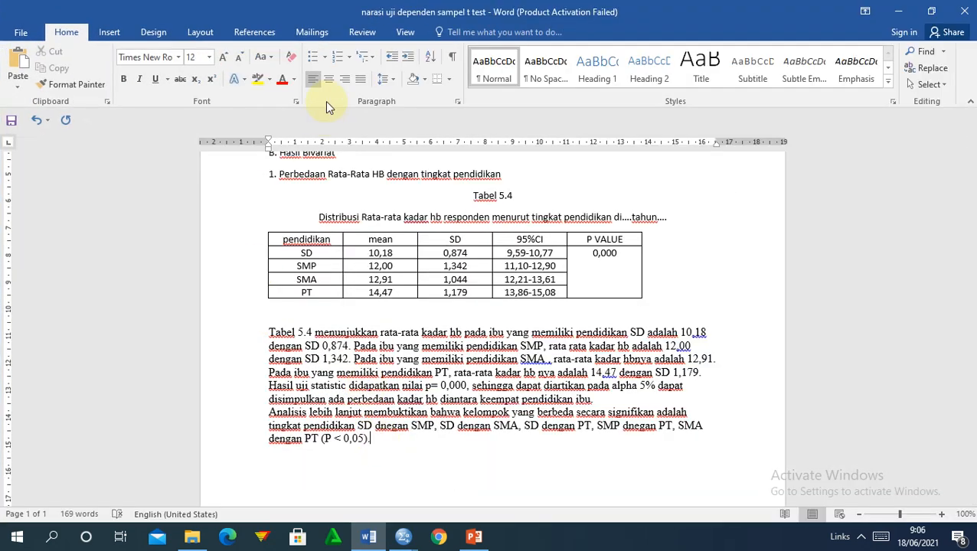
click(359, 79)
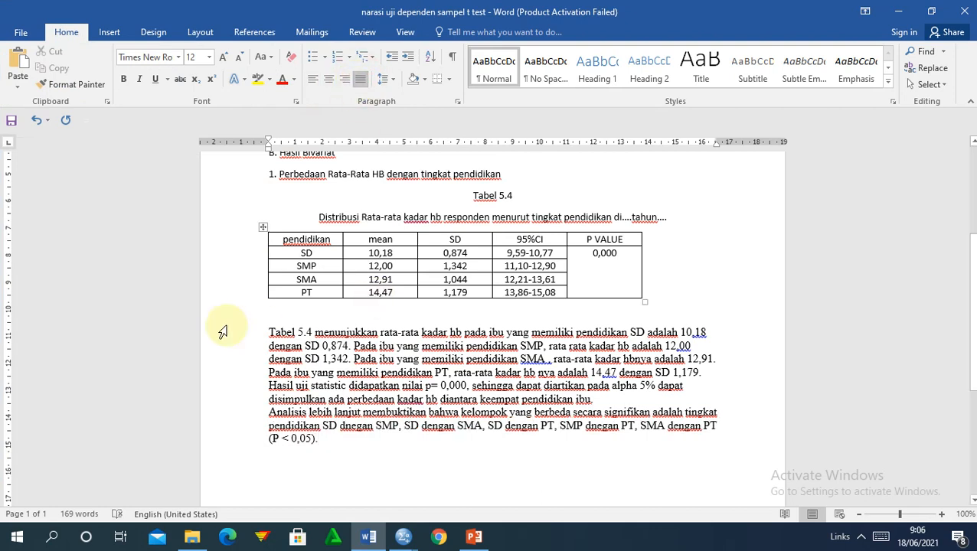
click(270, 330)
drag(271, 331, 319, 439)
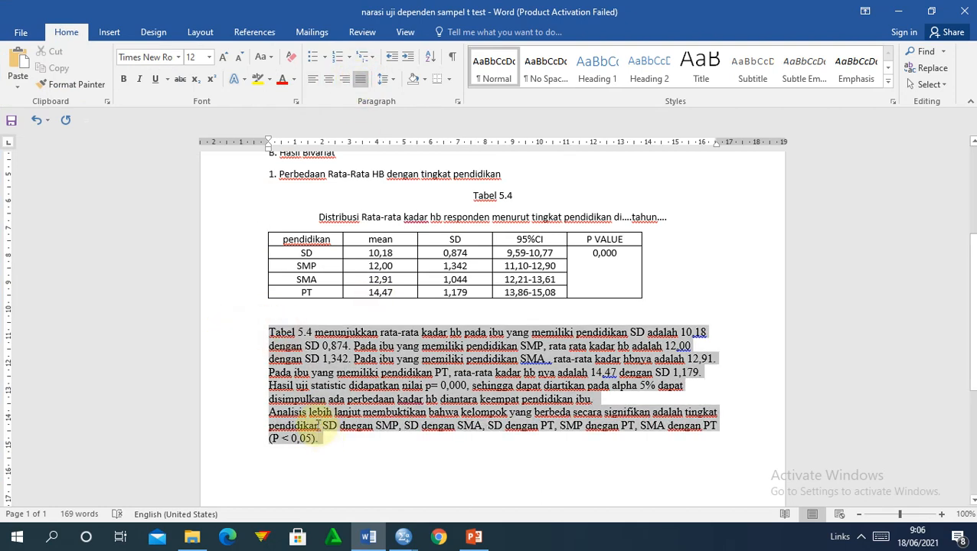
click(361, 79)
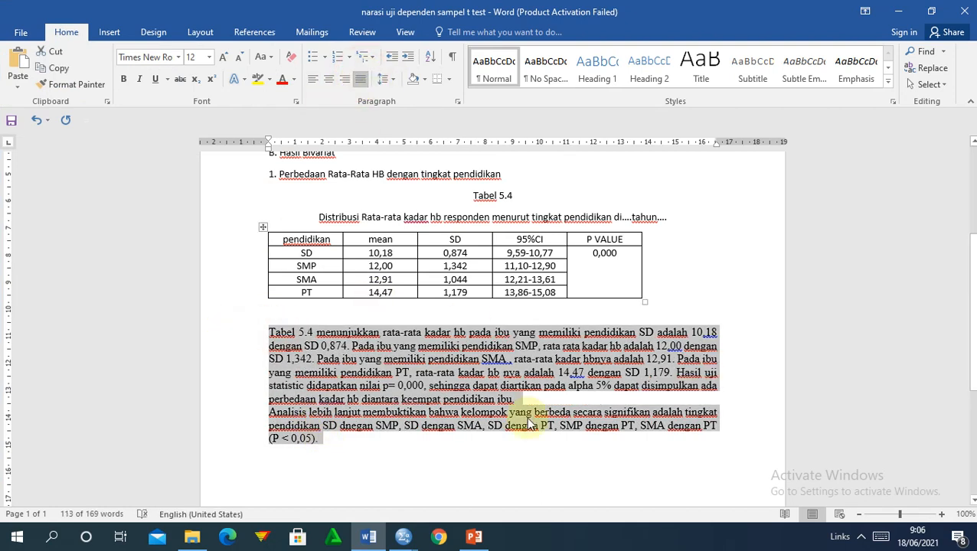
click(495, 455)
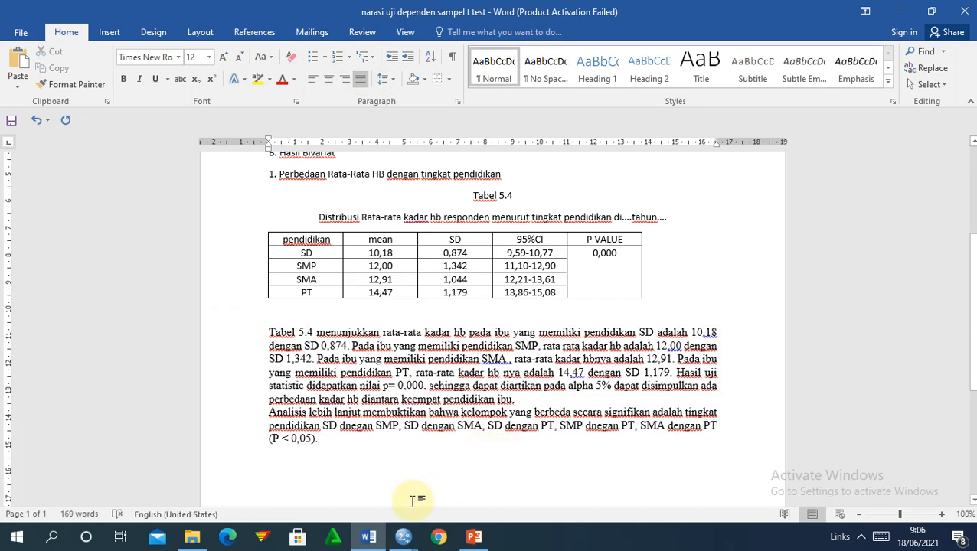
click(401, 539)
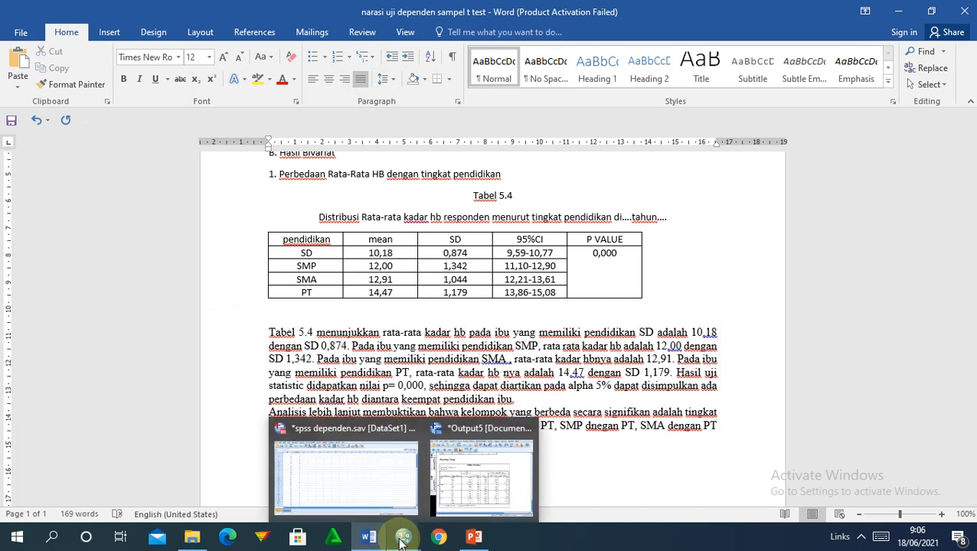
Bring the SPSS Data Editor showing spss dependen.sav to the front.
click(355, 490)
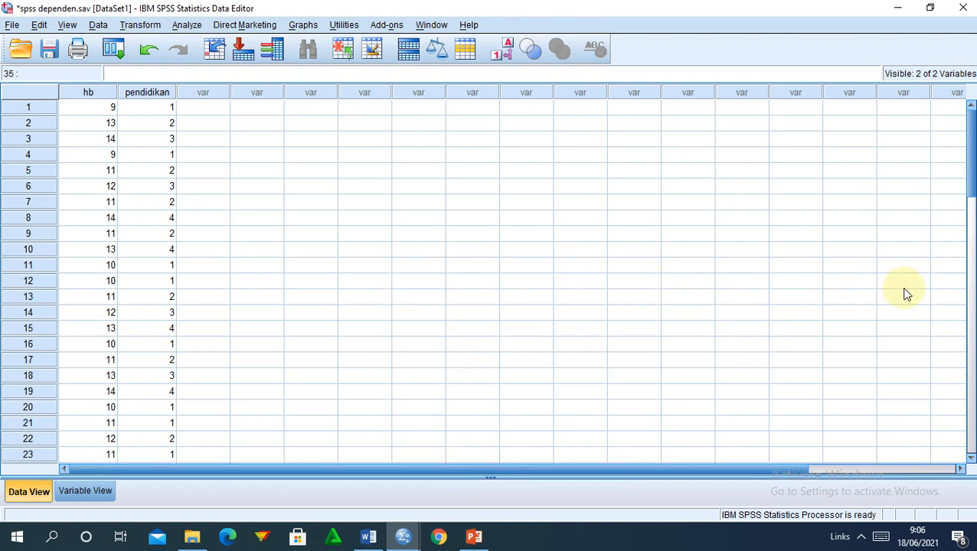
click(860, 536)
click(904, 475)
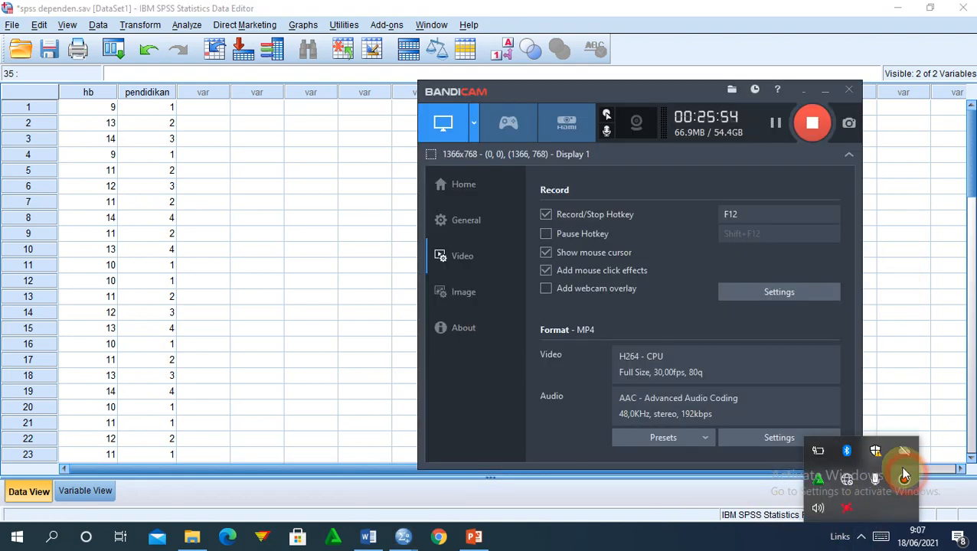